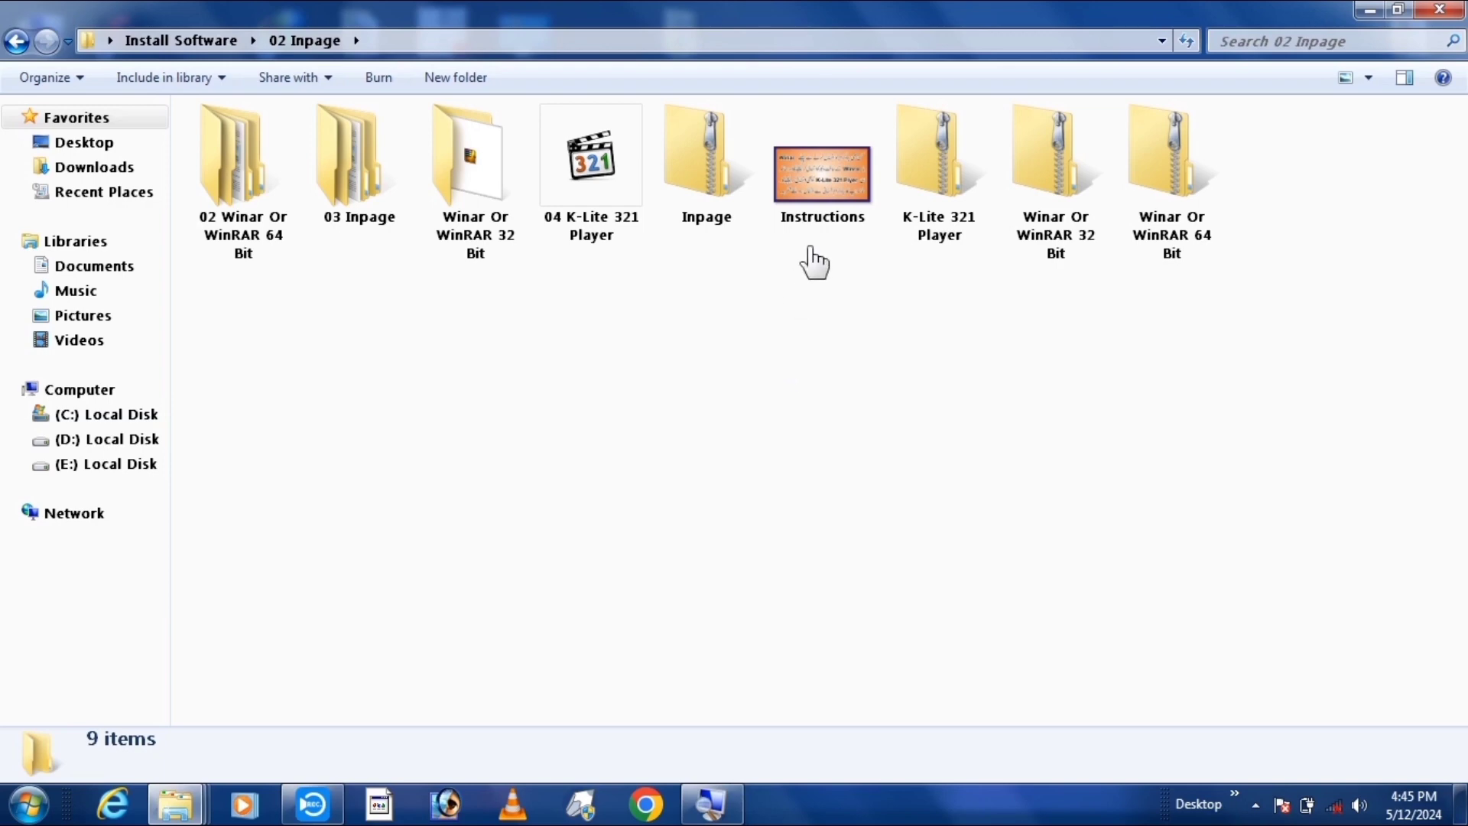
- View the Instructions image in the 02 Inpage folder and close it after reading
double_click(824, 193)
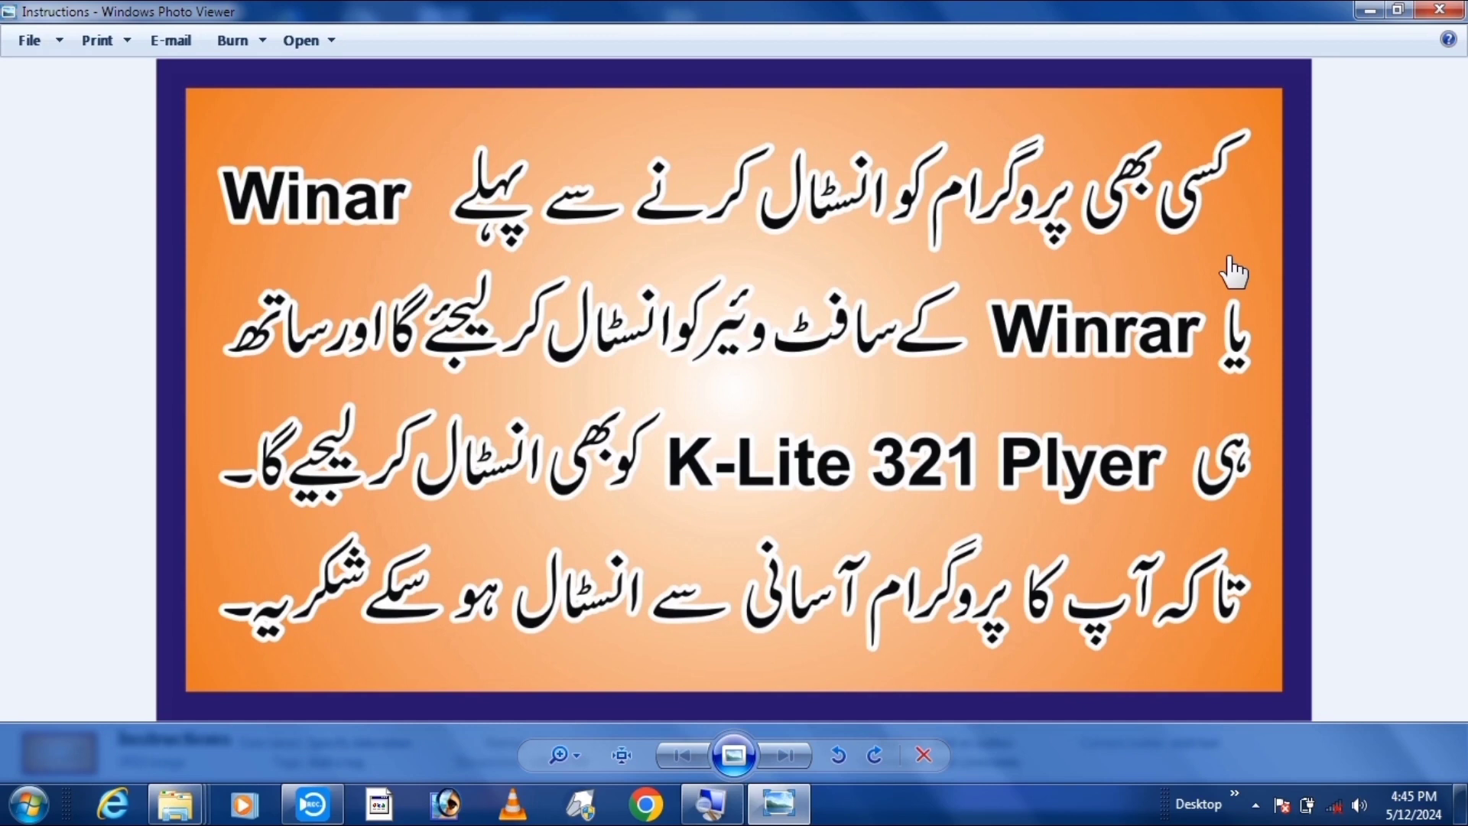
click(1441, 10)
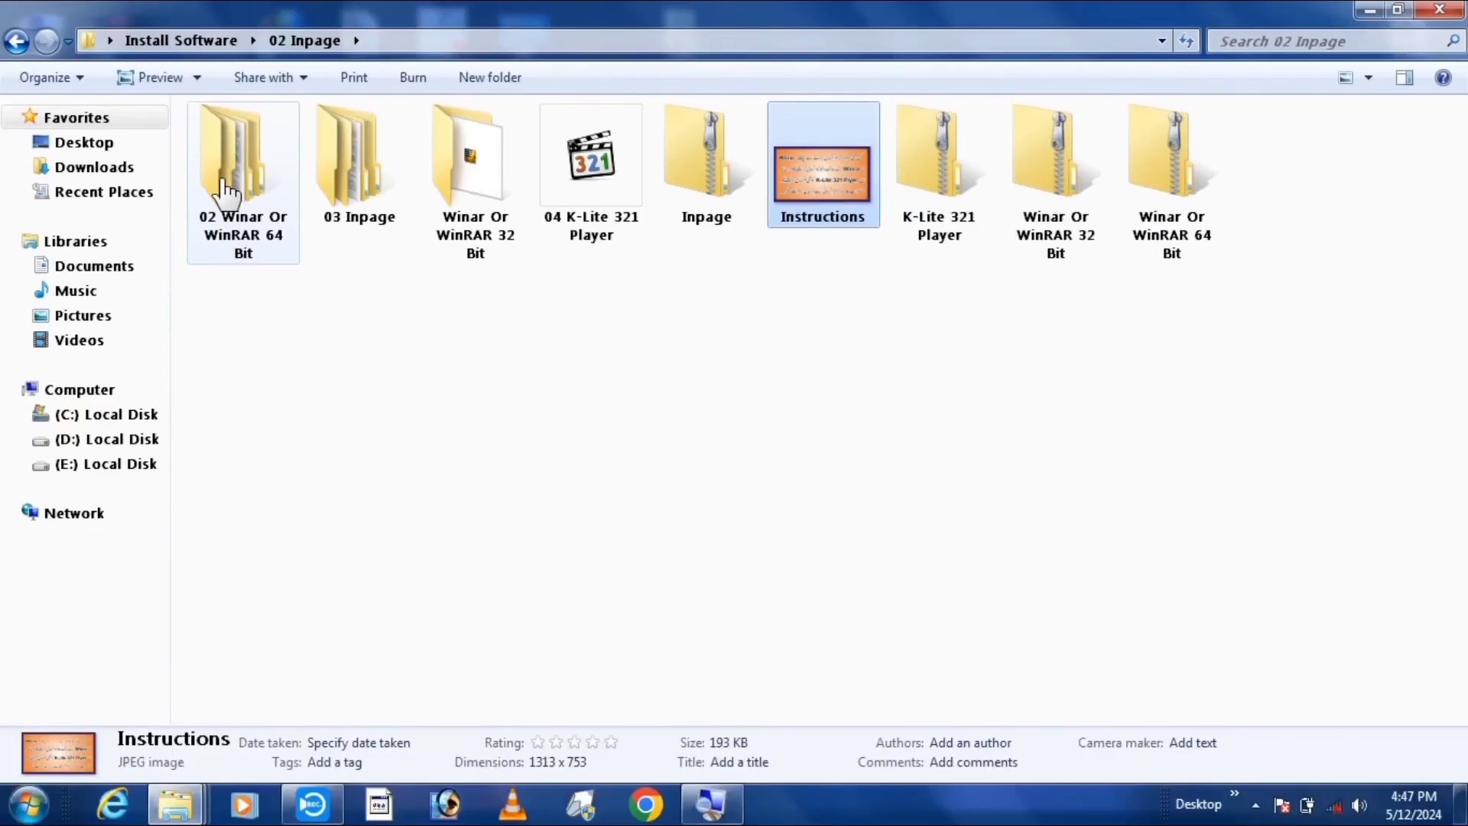
- Install WinRAR 5.80 x64 from the 02 Winar Or WinRAR 64 Bit folder with default options, and close the leftover folder windows
double_click(230, 150)
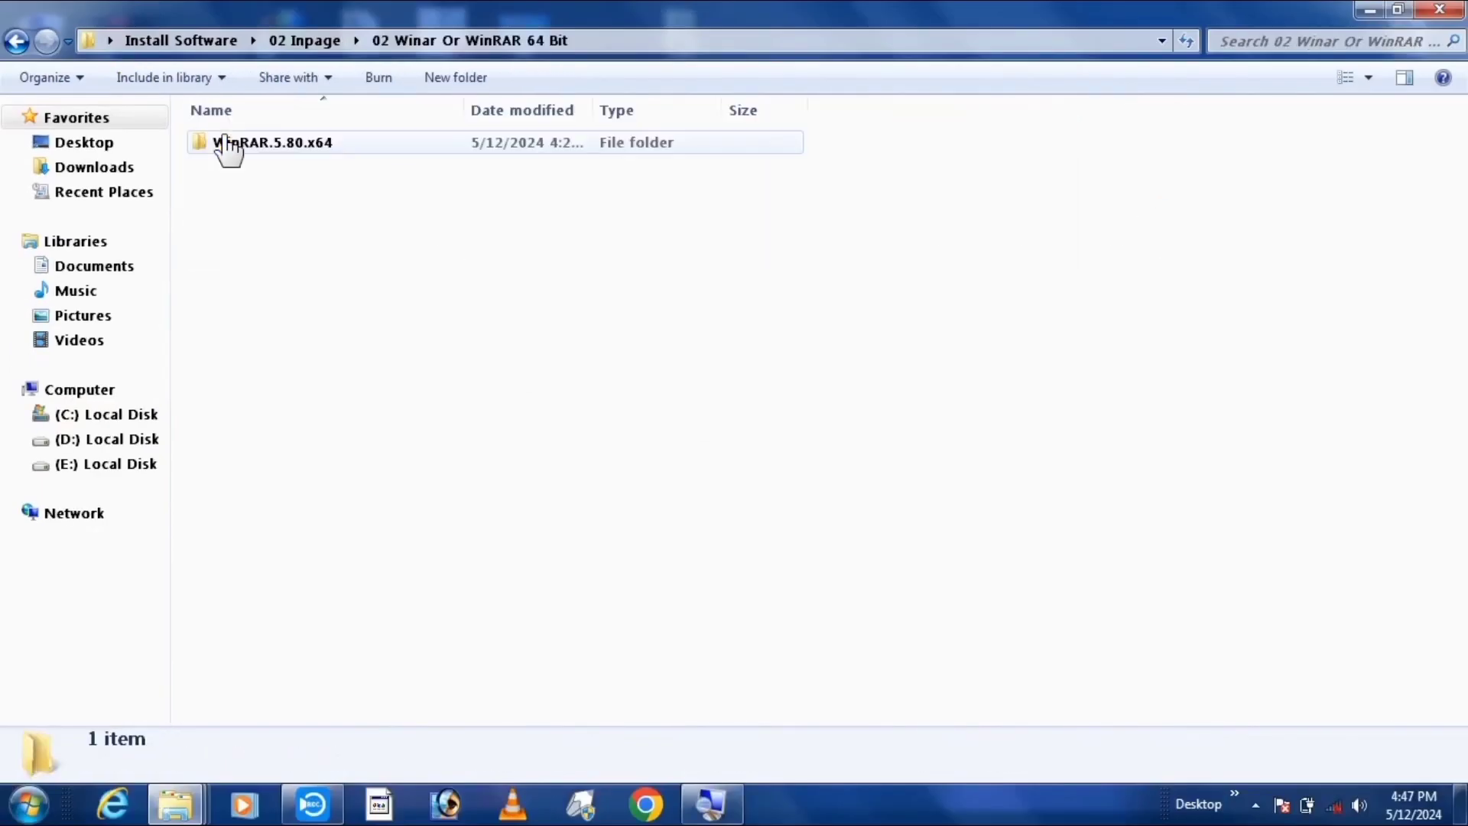
double_click(297, 147)
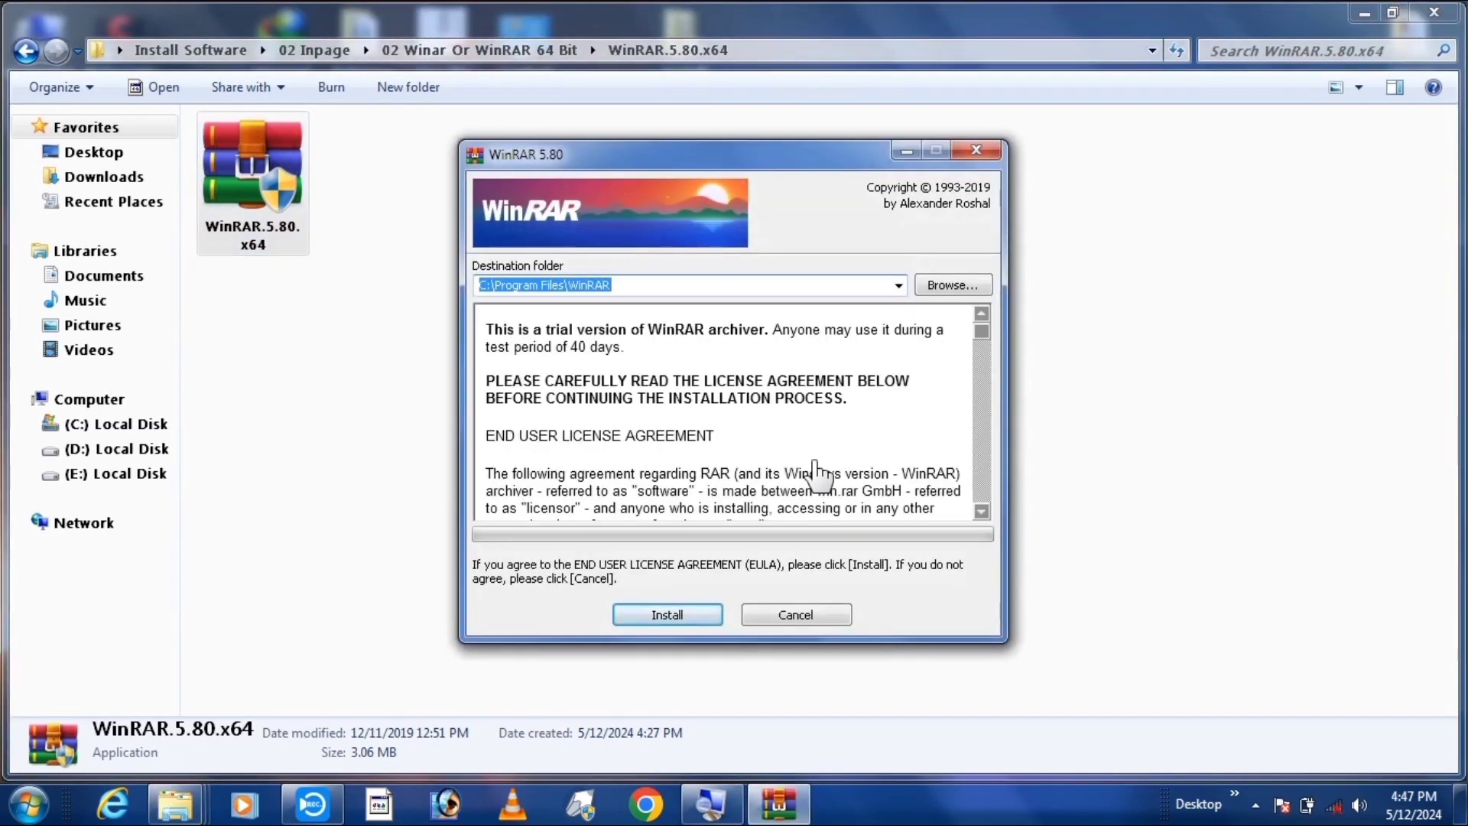
click(667, 616)
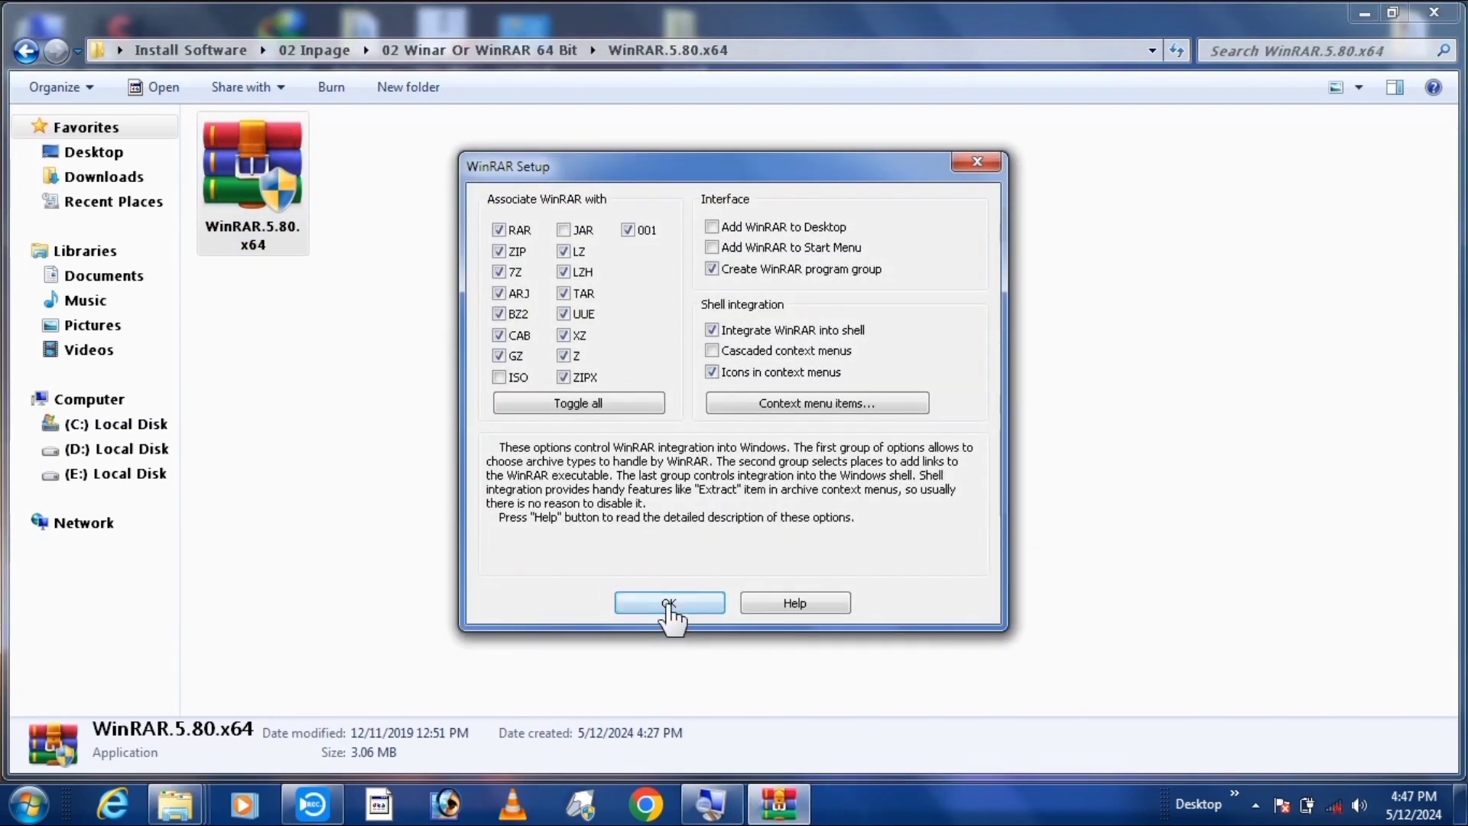
click(670, 608)
click(672, 608)
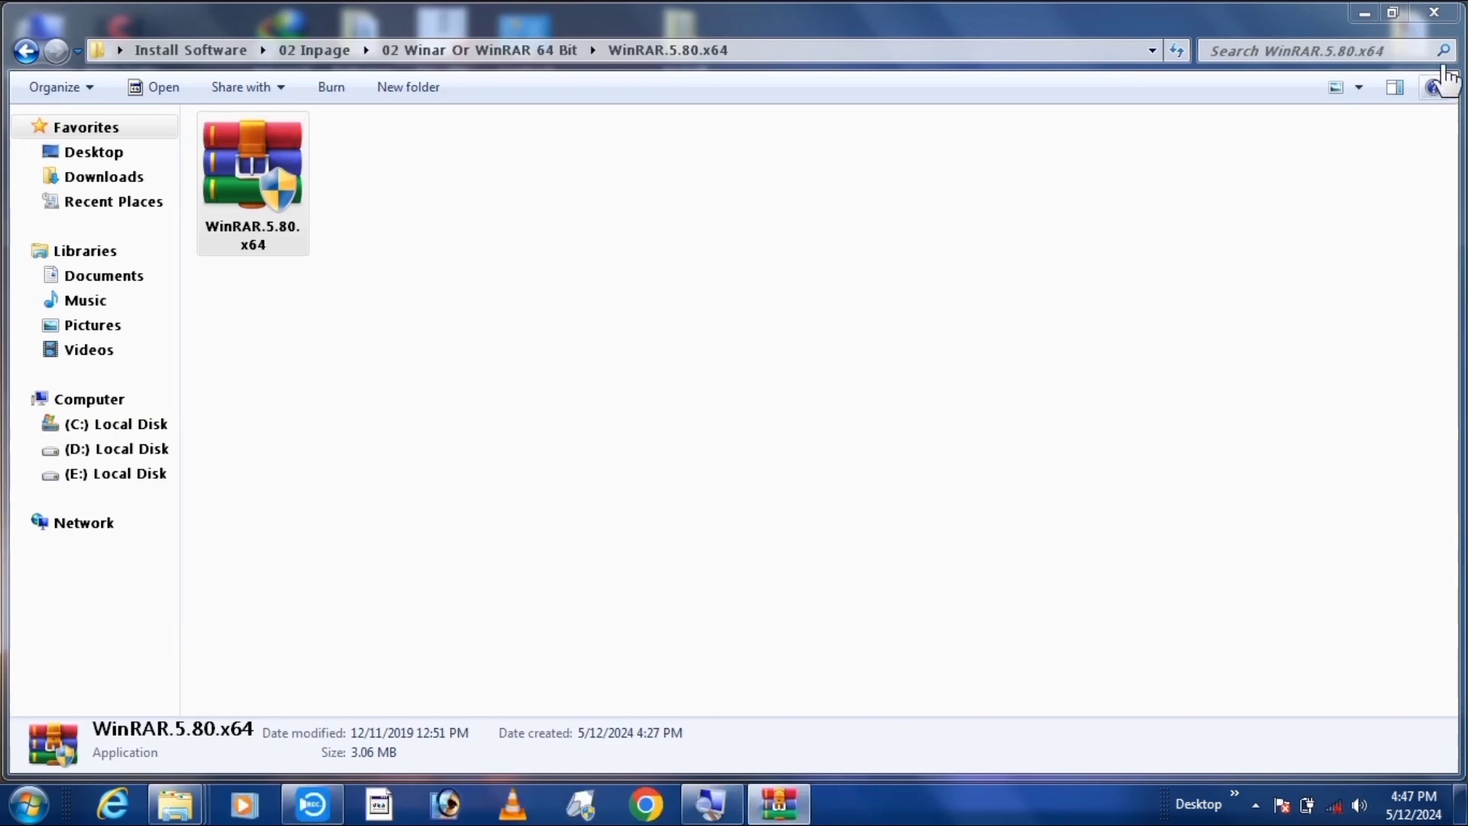
click(1435, 14)
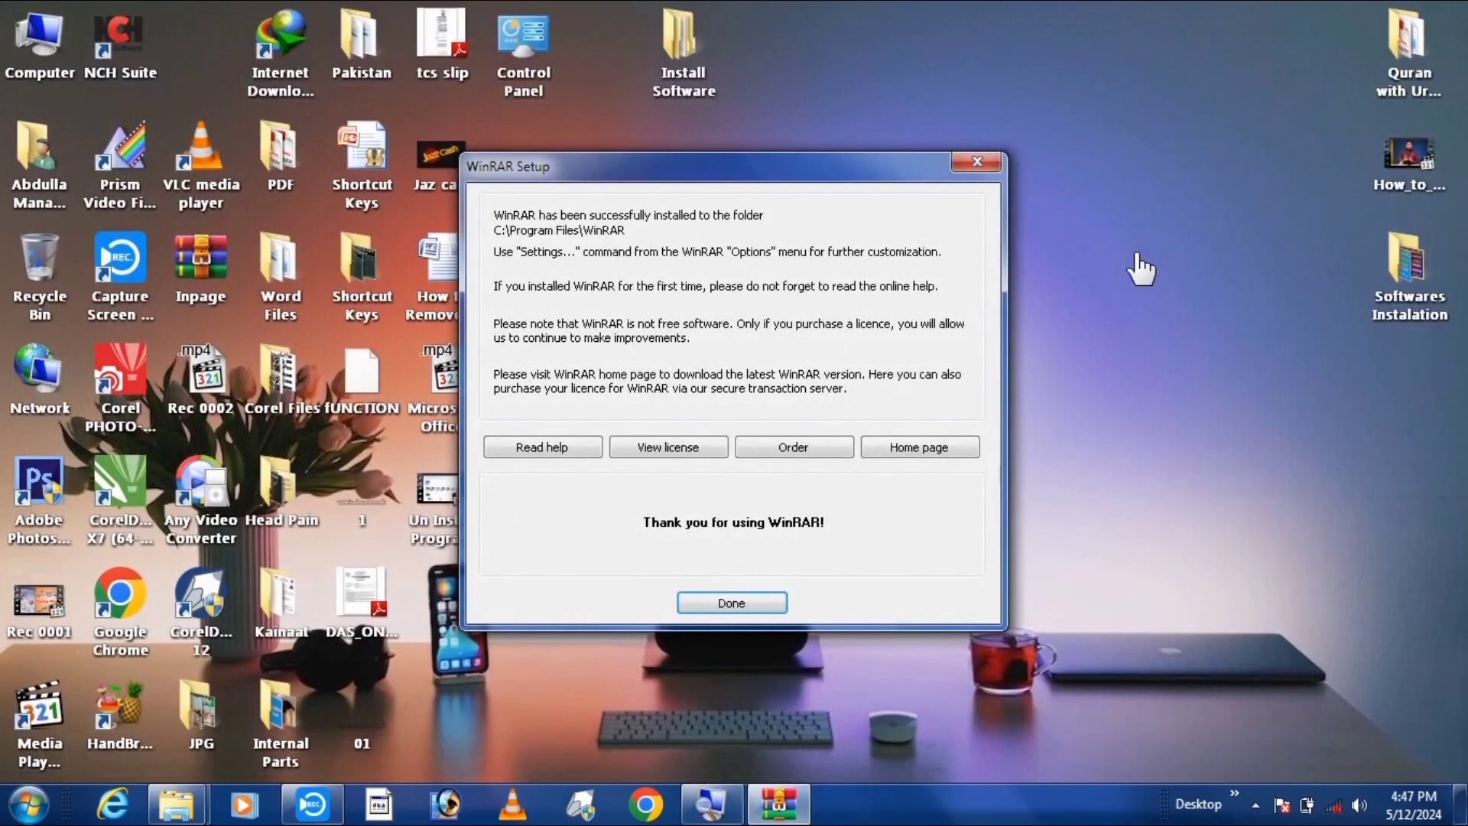
click(740, 612)
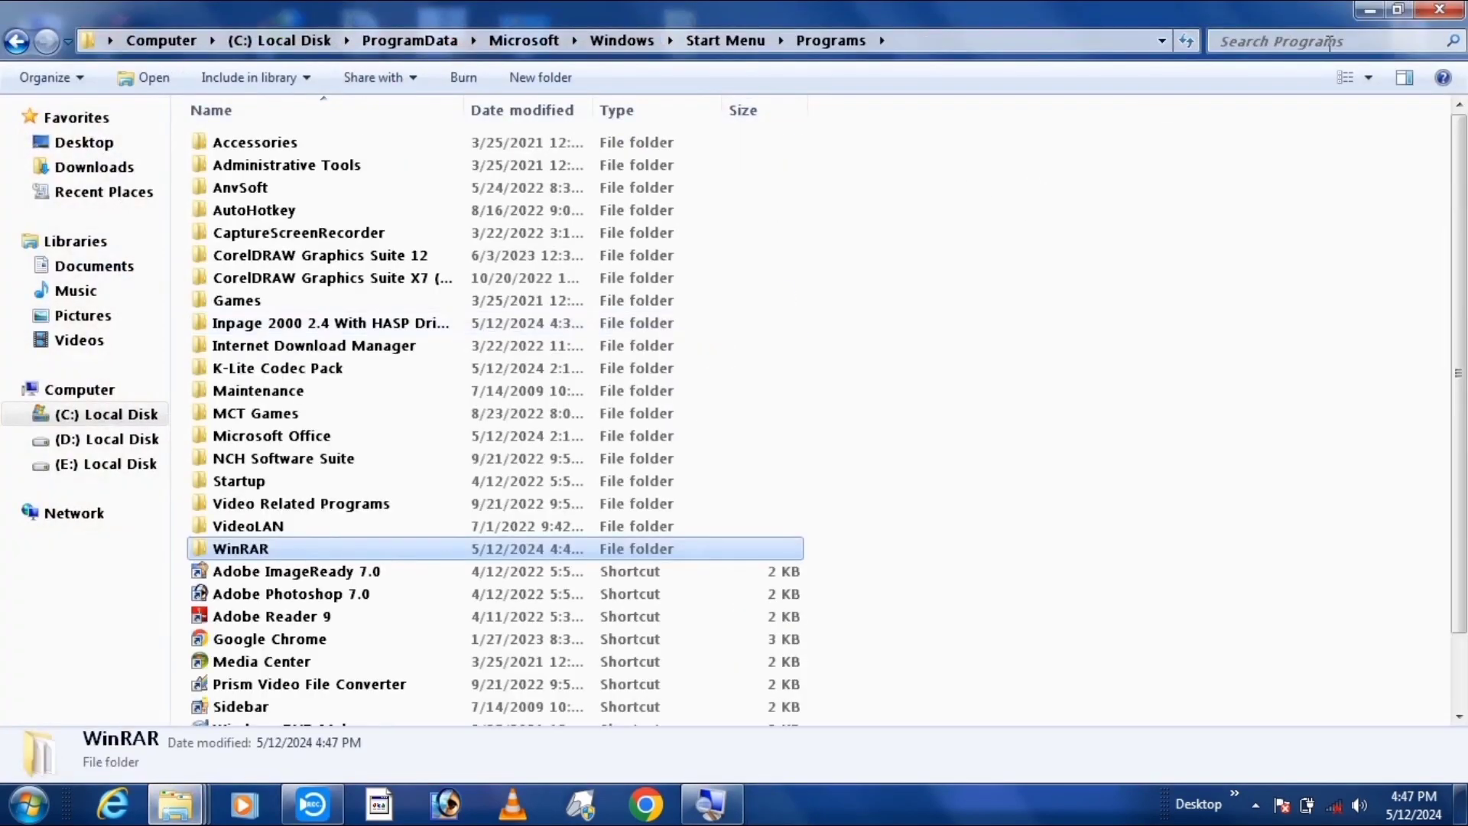
click(1453, 14)
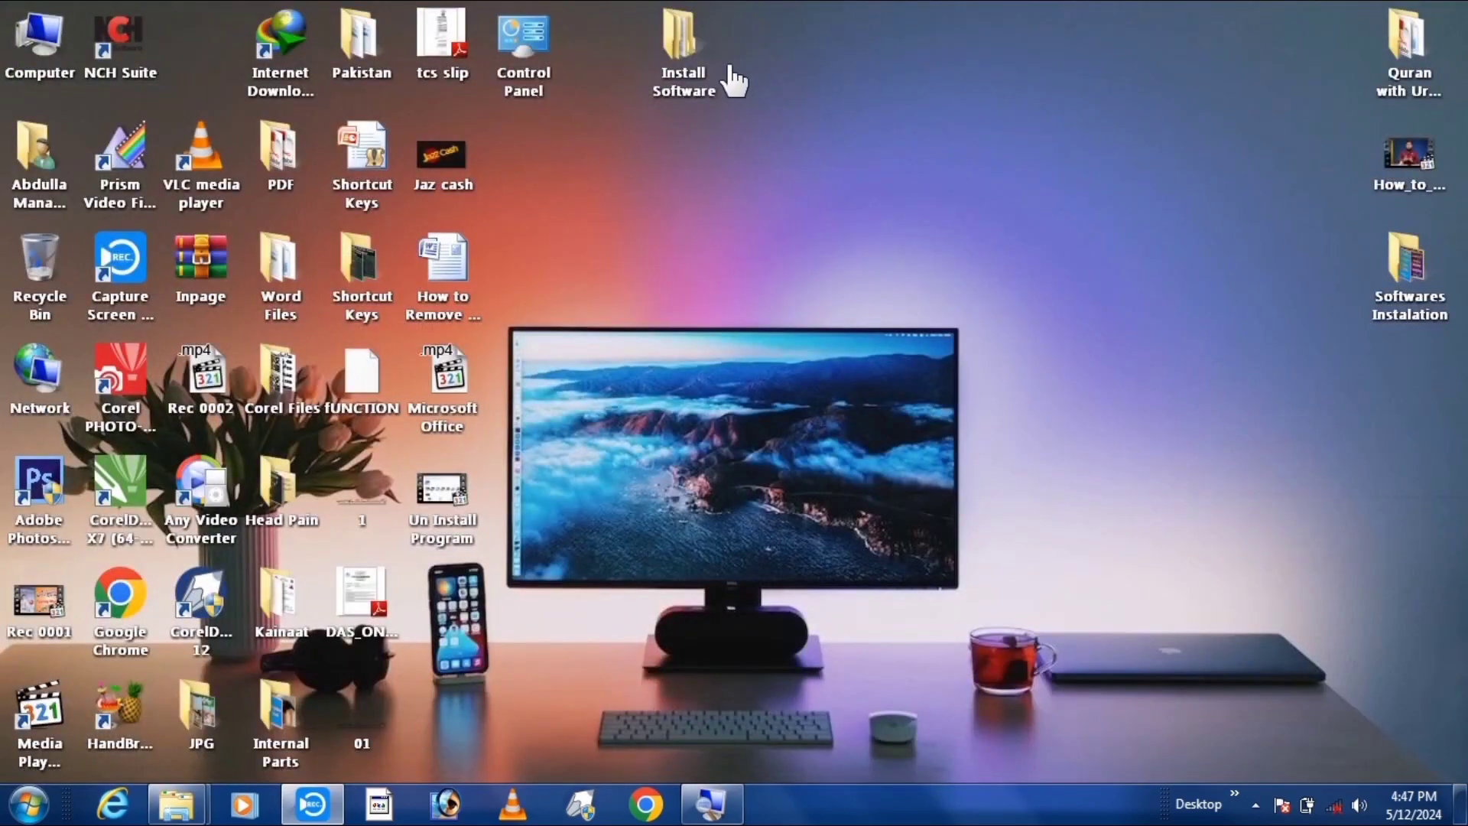
- Open the 03 Inpage folder inside Install Software > 02 Inpage and display its contents as Large Icons
double_click(689, 52)
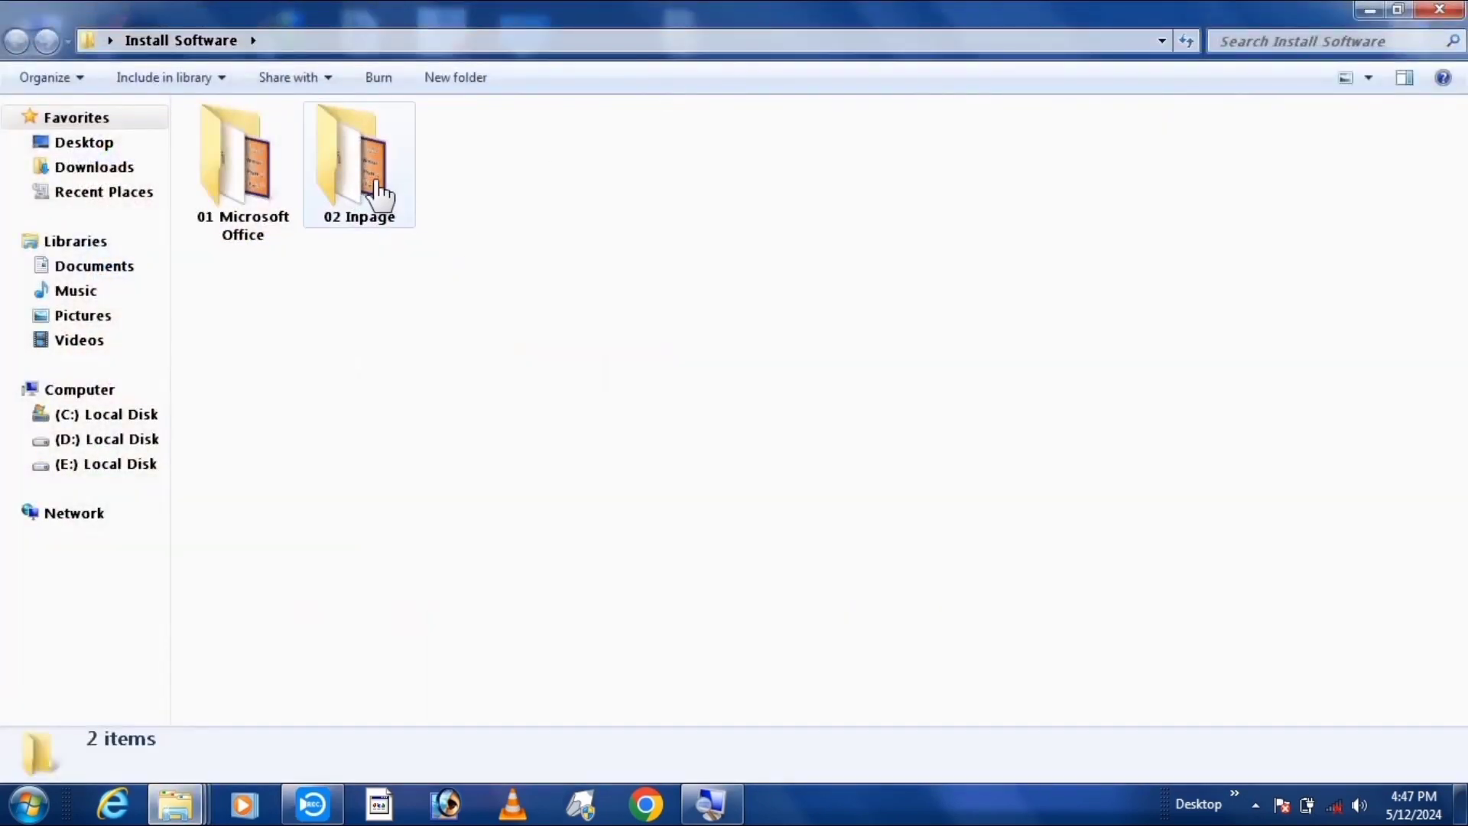
double_click(377, 196)
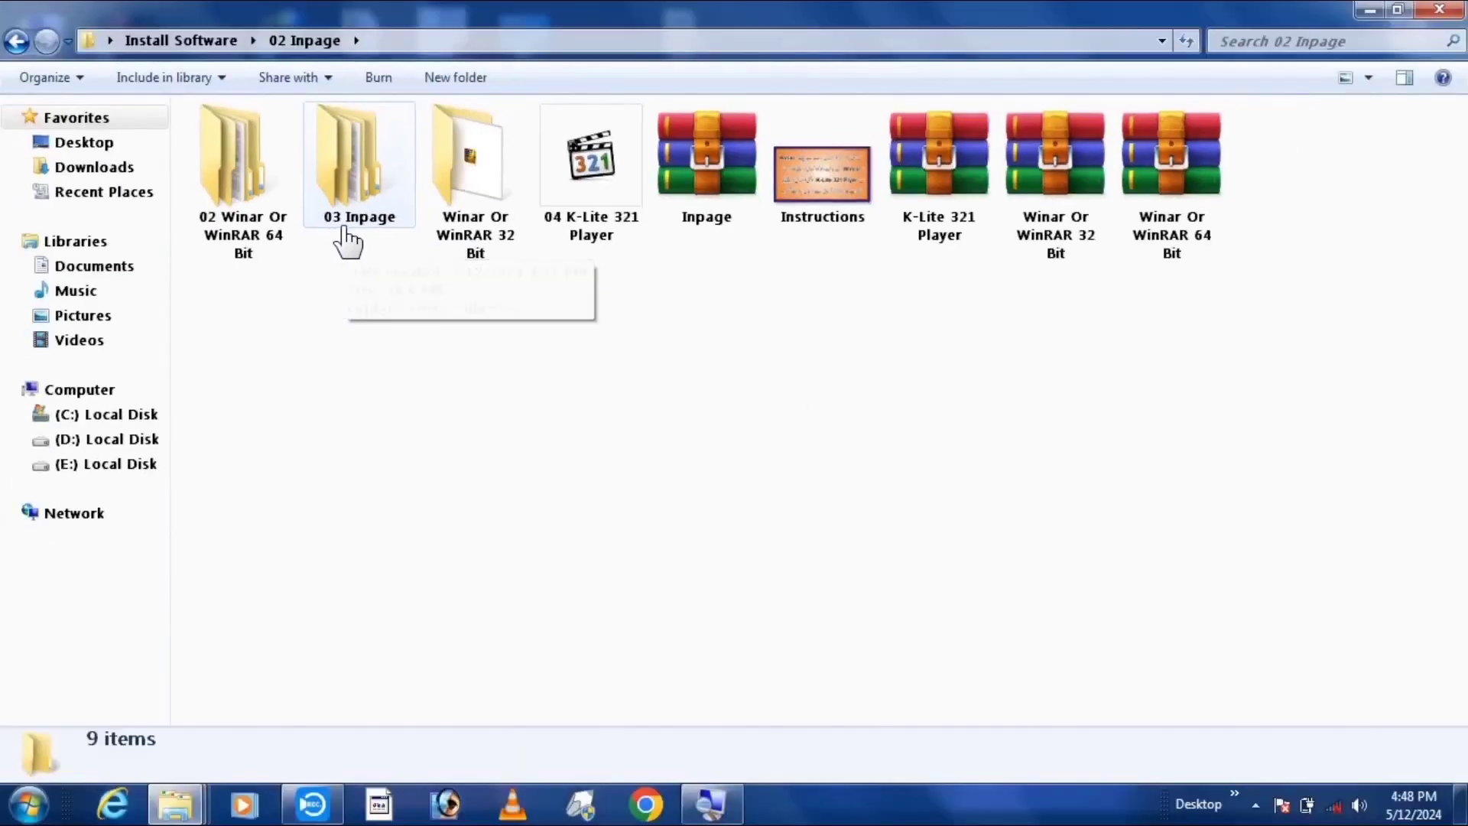
double_click(347, 203)
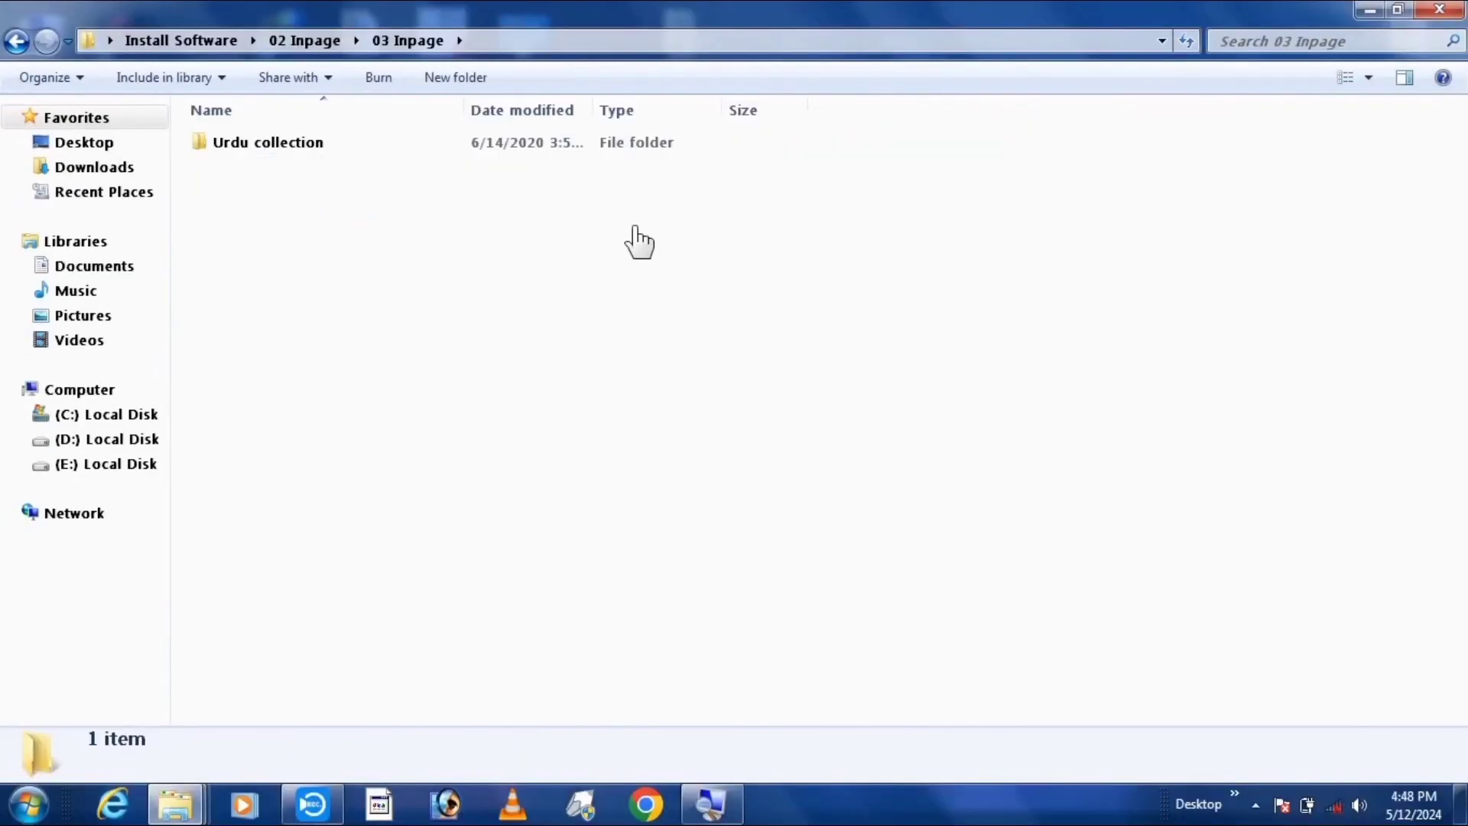
click(1371, 77)
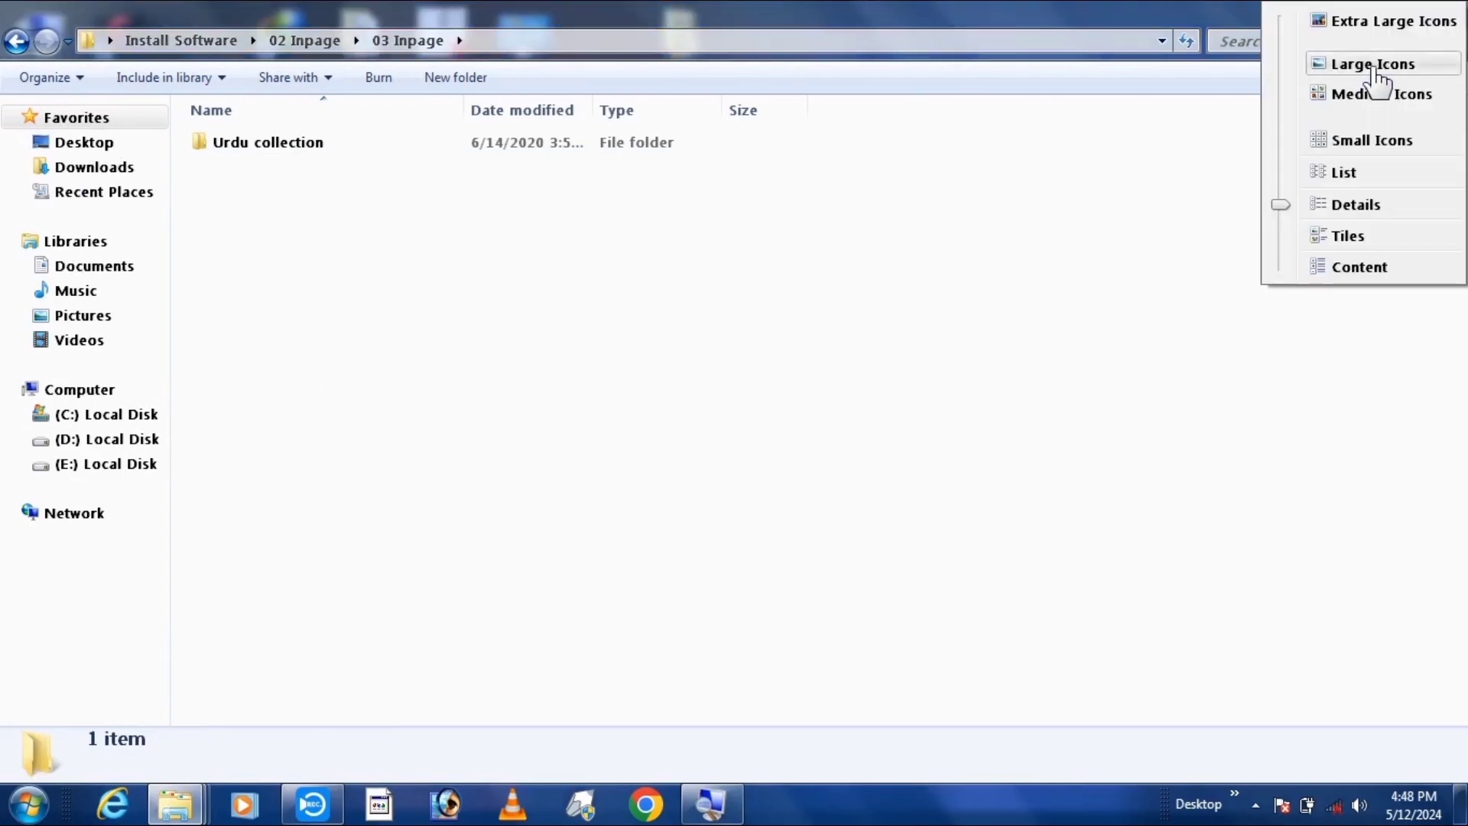
click(1377, 79)
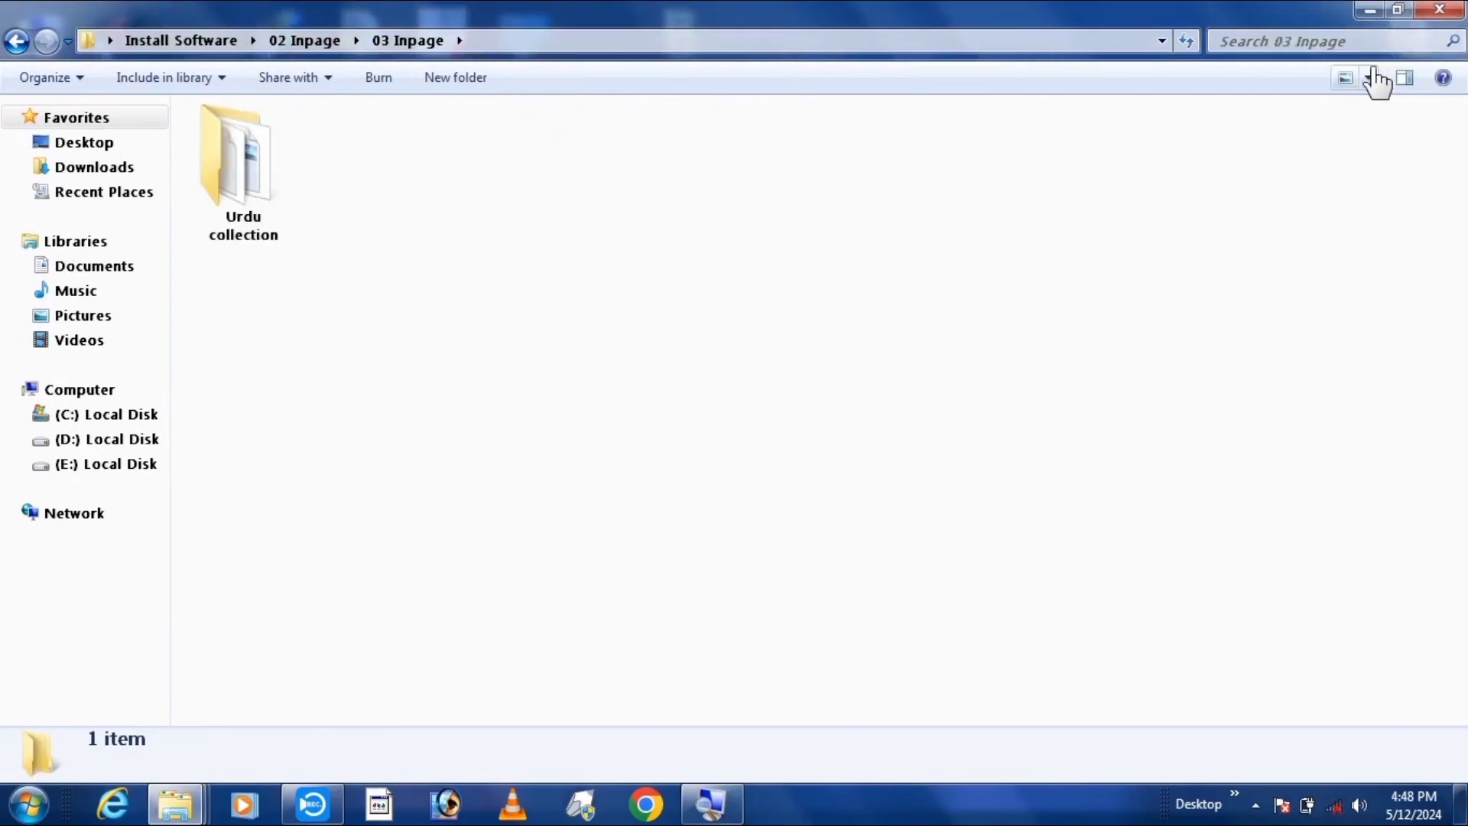
- Open the Inpage 2000 2.4 With HASP Driver folder inside Urdu collection, showing both folders' contents as Large Icons
double_click(246, 164)
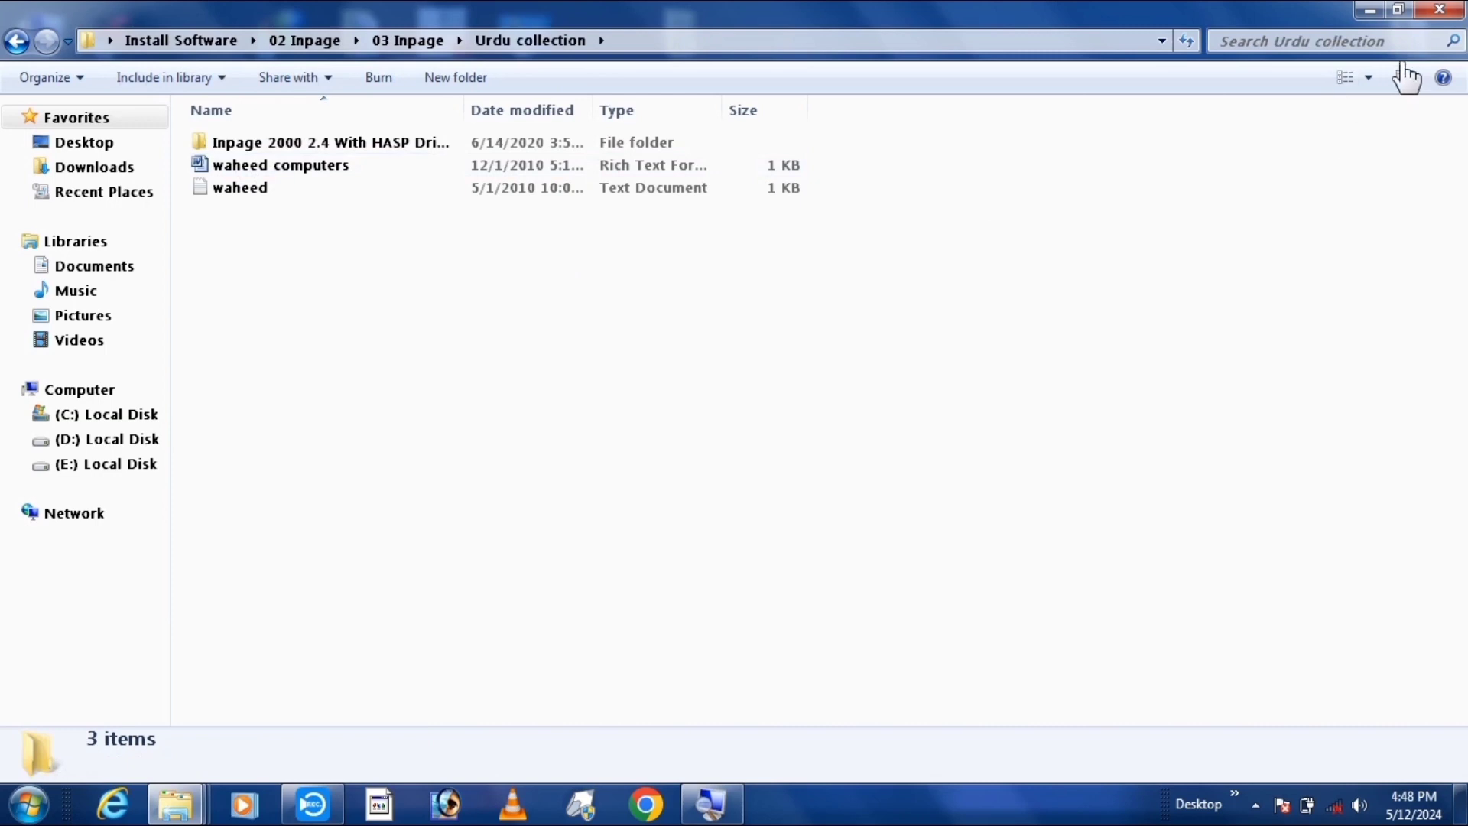
click(1370, 77)
click(1374, 66)
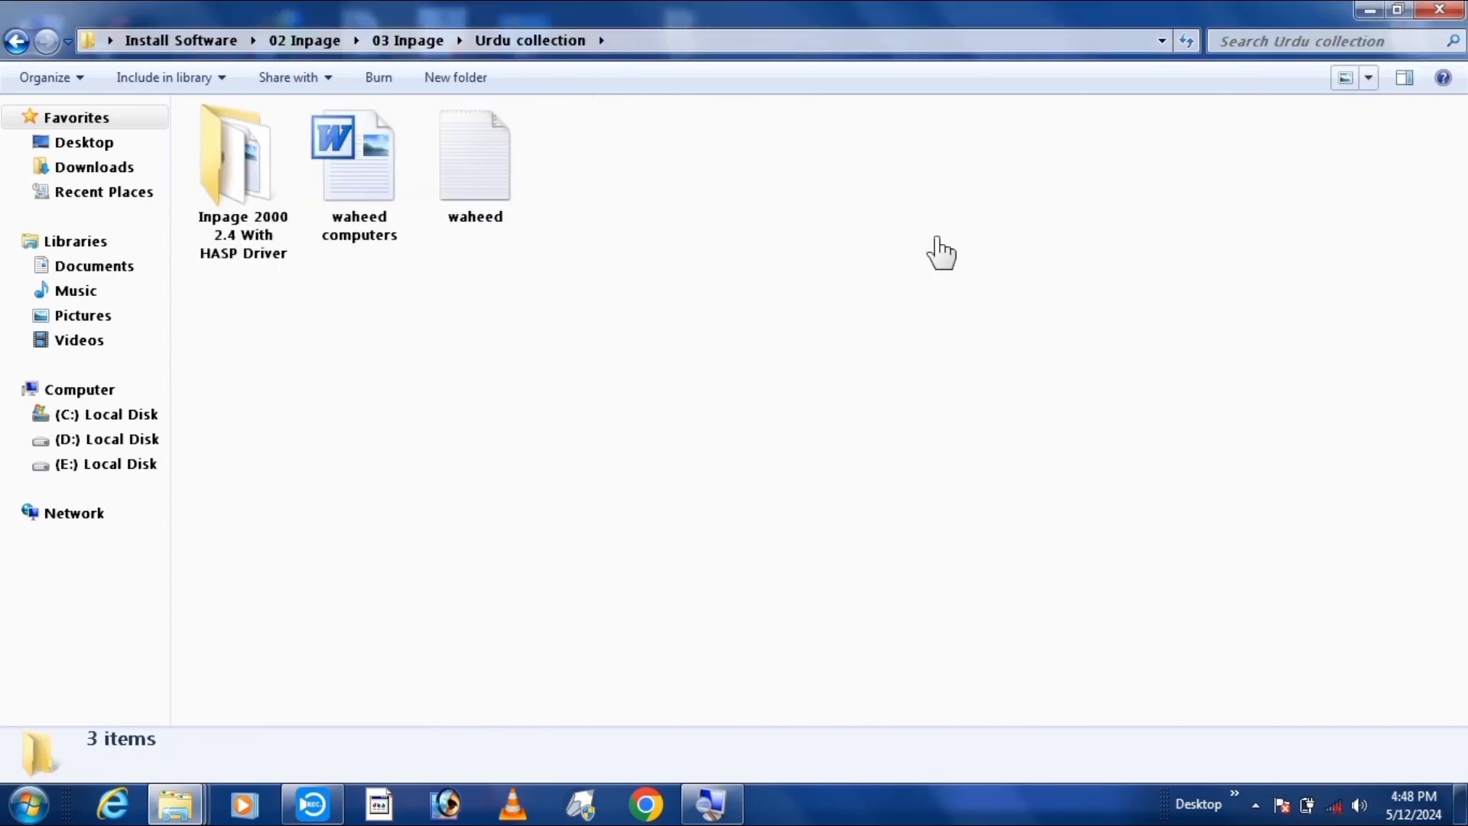
double_click(245, 185)
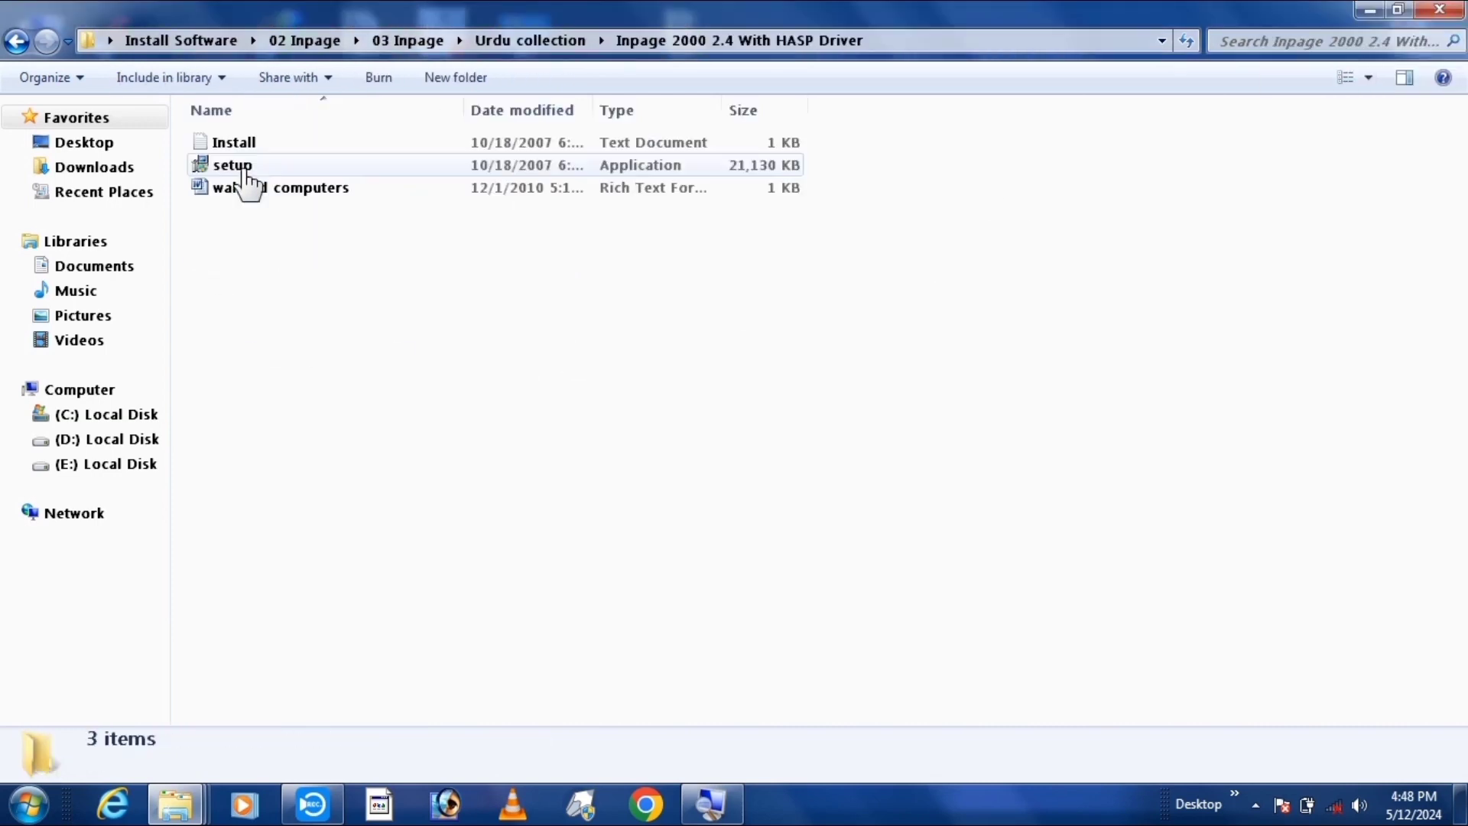
click(1370, 78)
click(1374, 64)
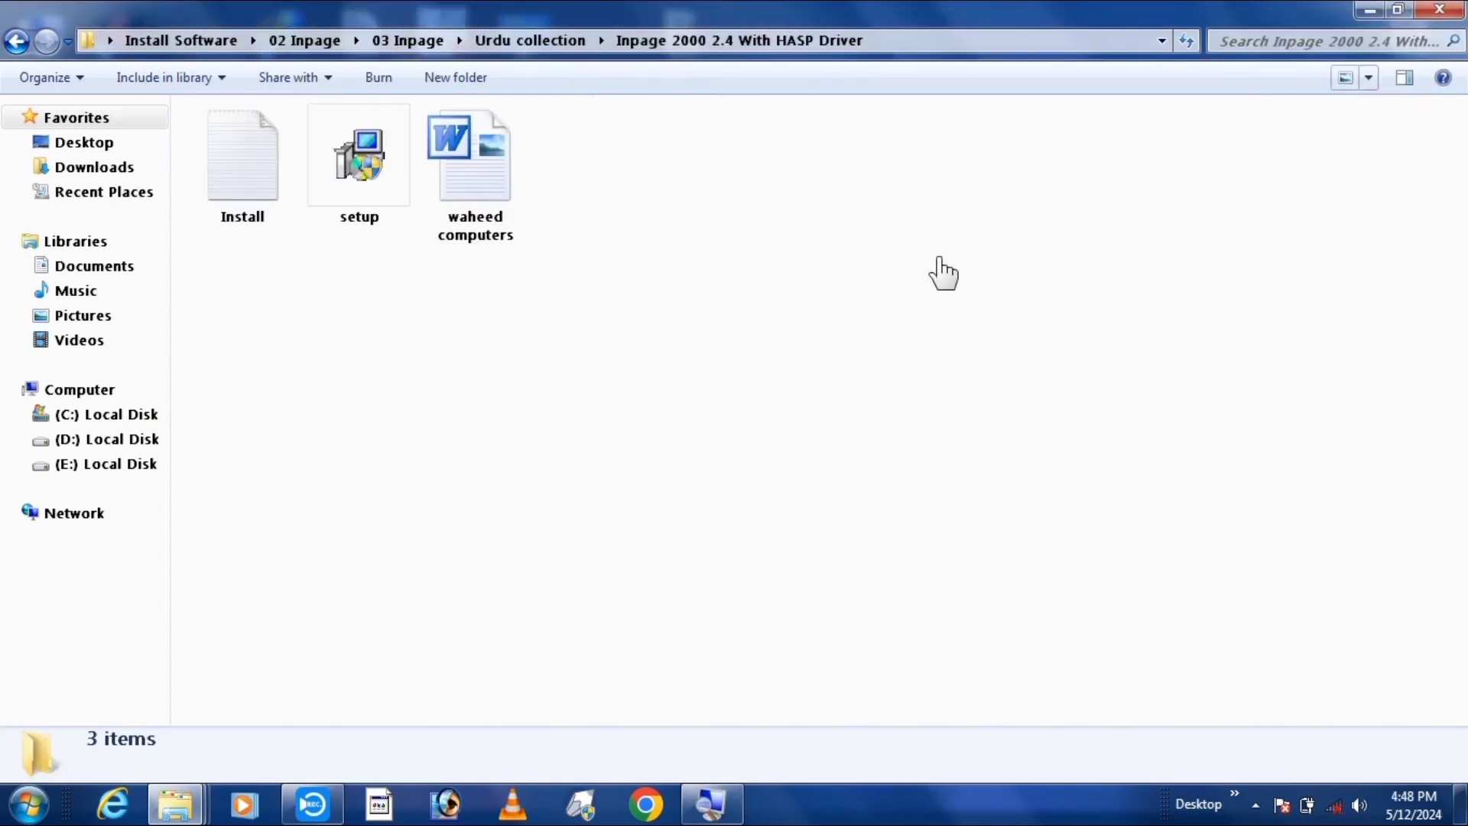
- Run the Inpage 2000 2.4 With HASP Driver setup and agree to its license terms
double_click(366, 157)
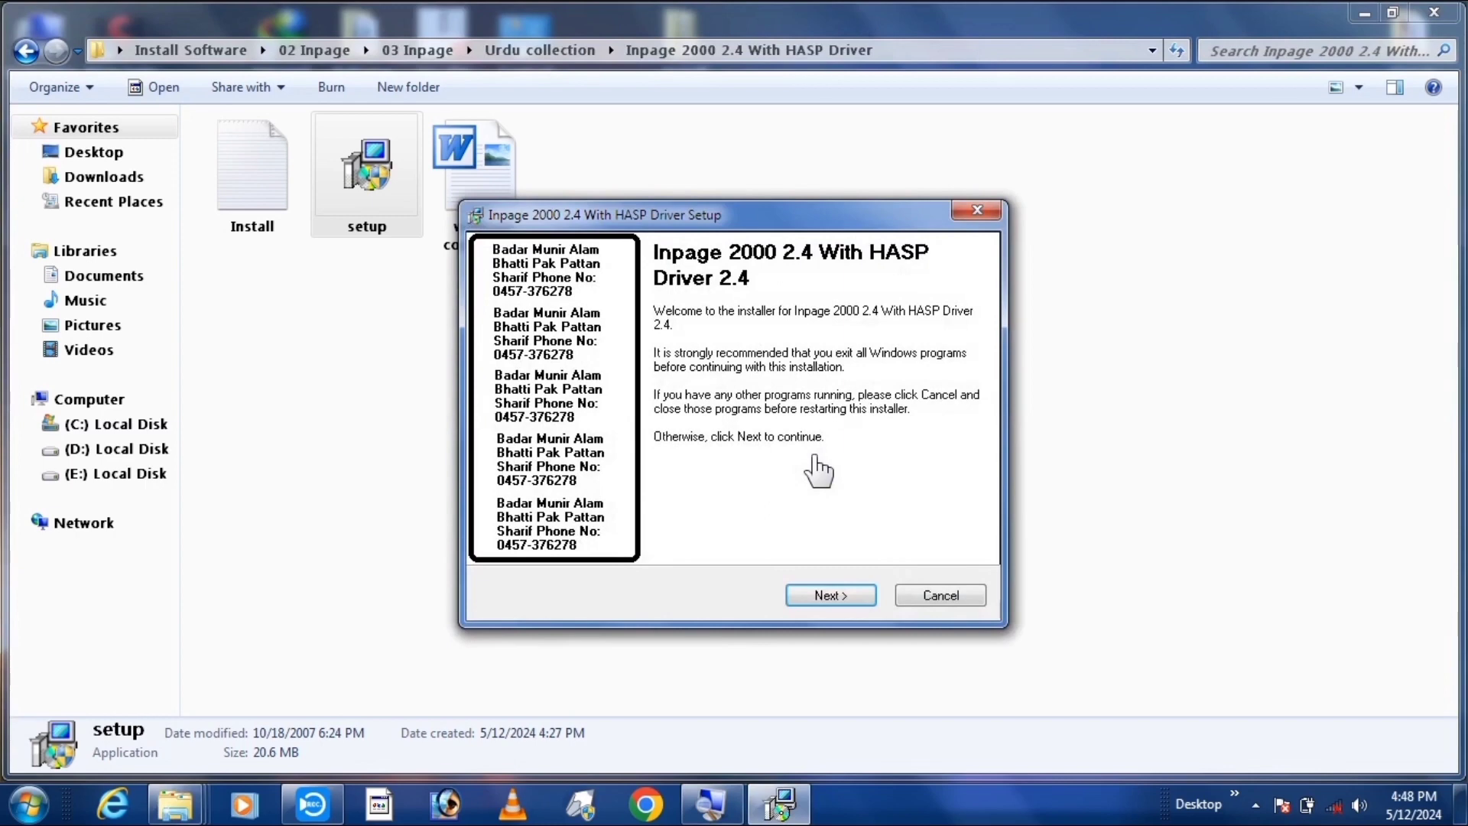
click(827, 596)
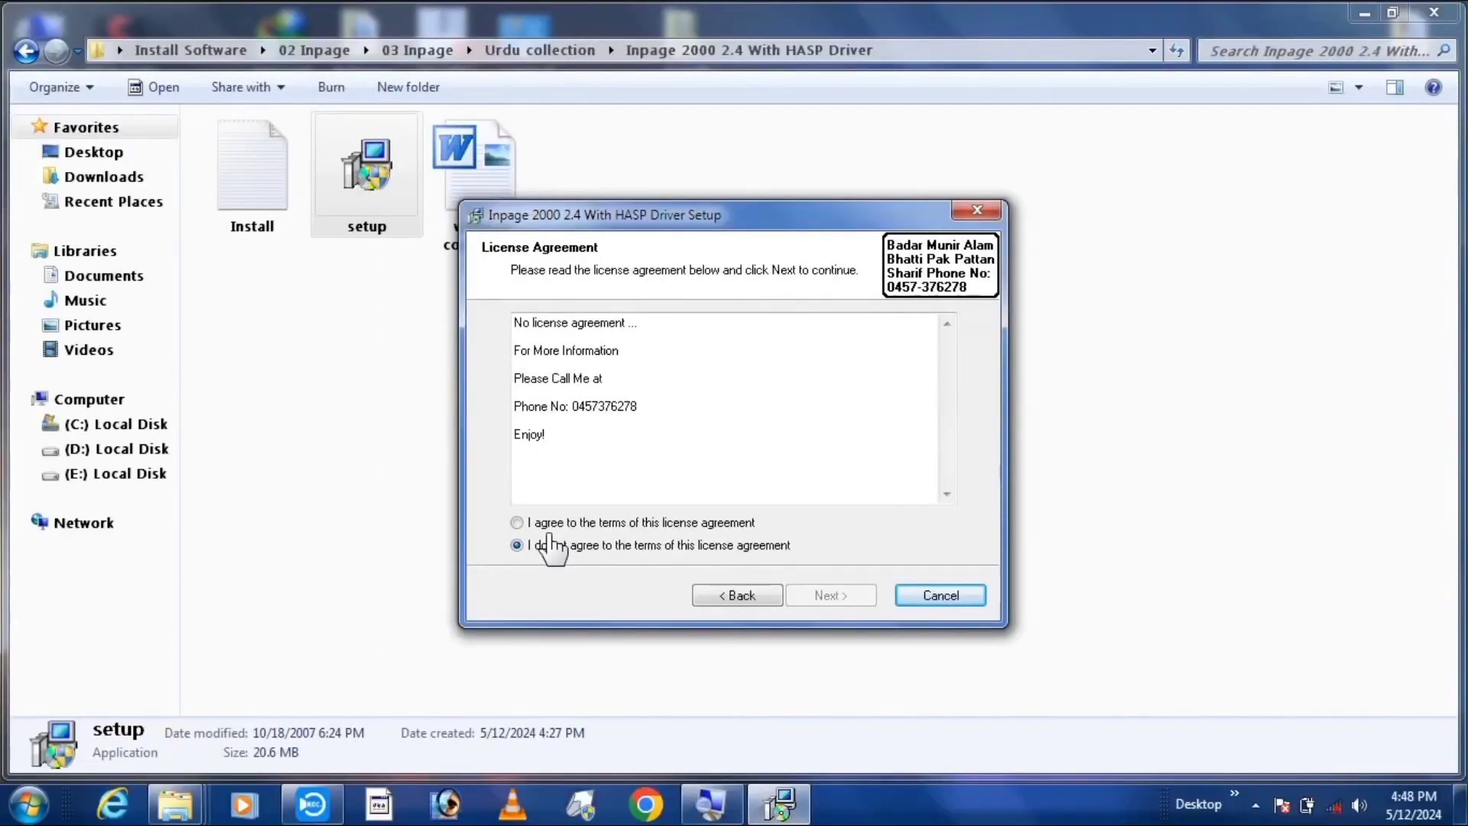
click(539, 523)
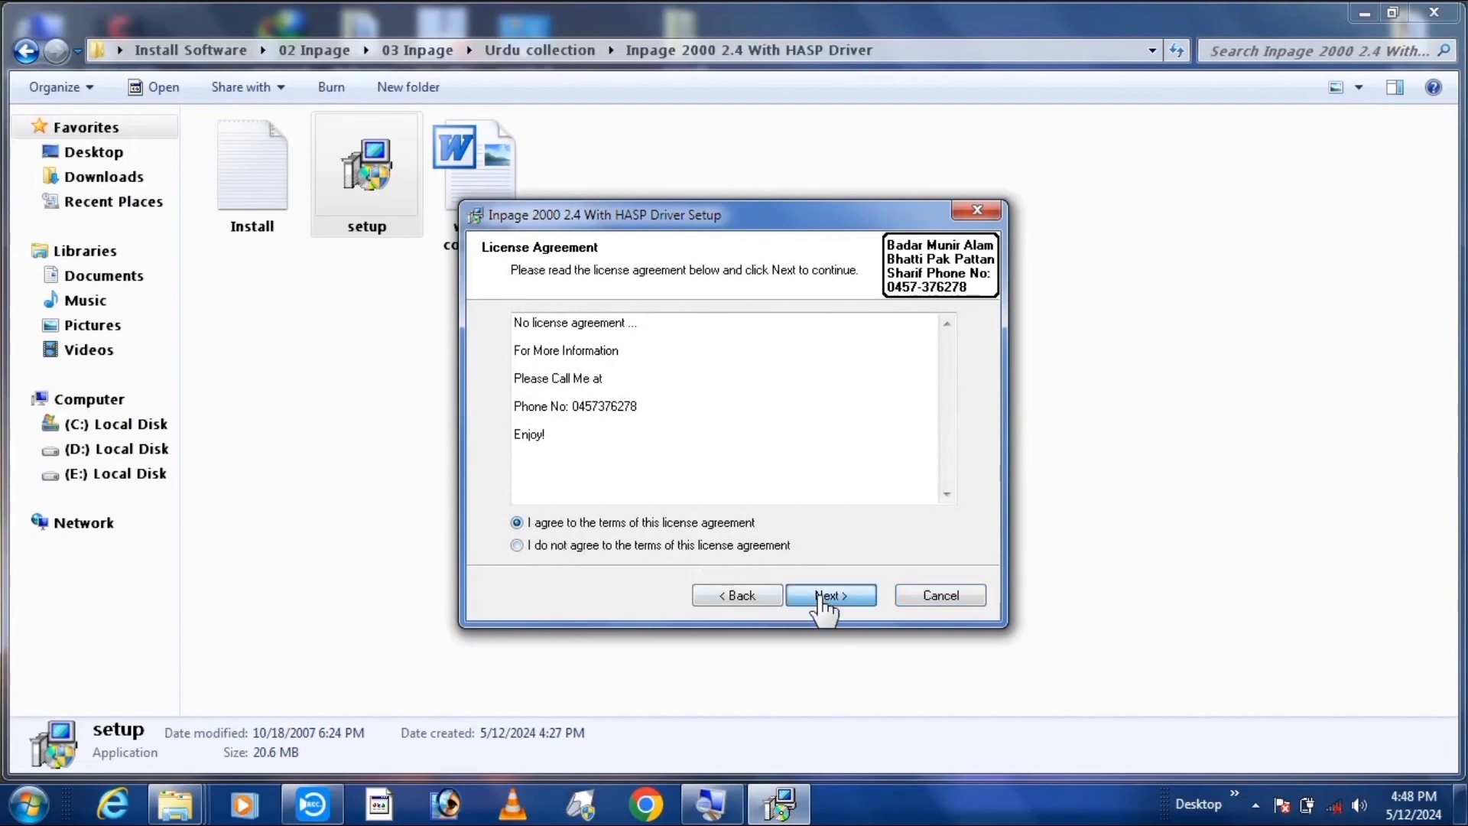
click(825, 597)
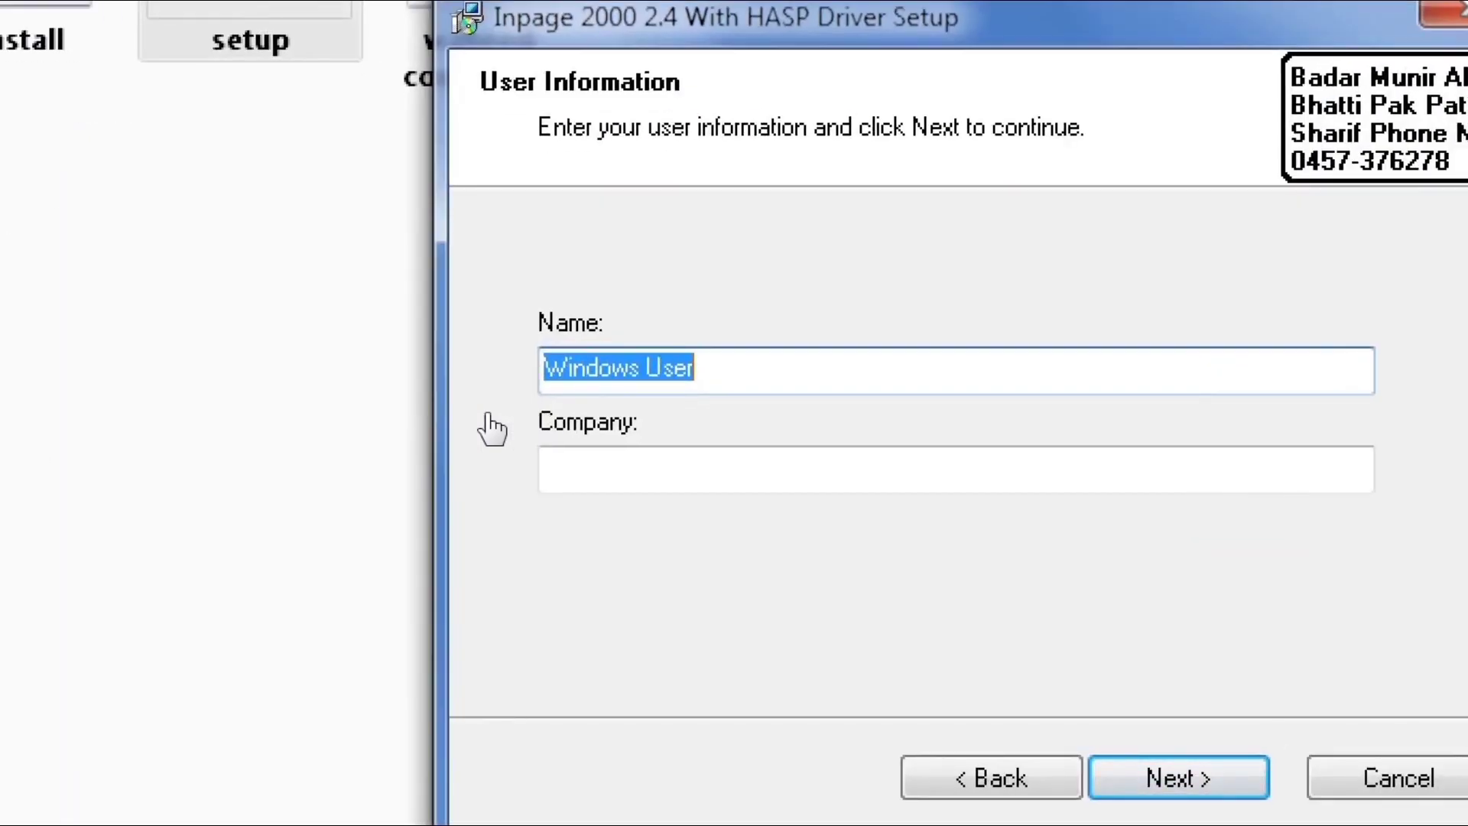
- Enter abc as the company and start the Inpage installation in the default Program Files (x86) folder
click(593, 449)
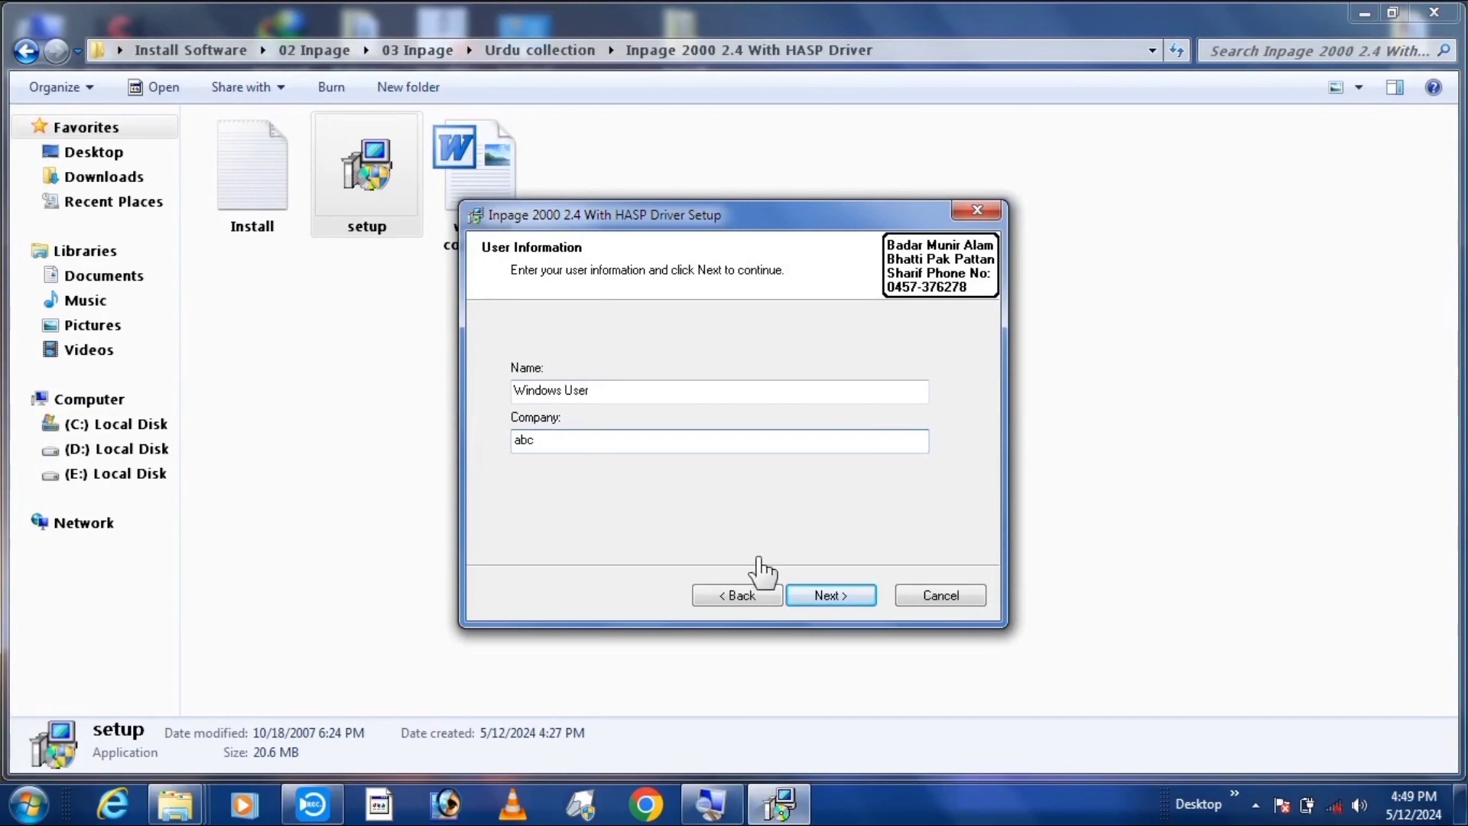
click(828, 598)
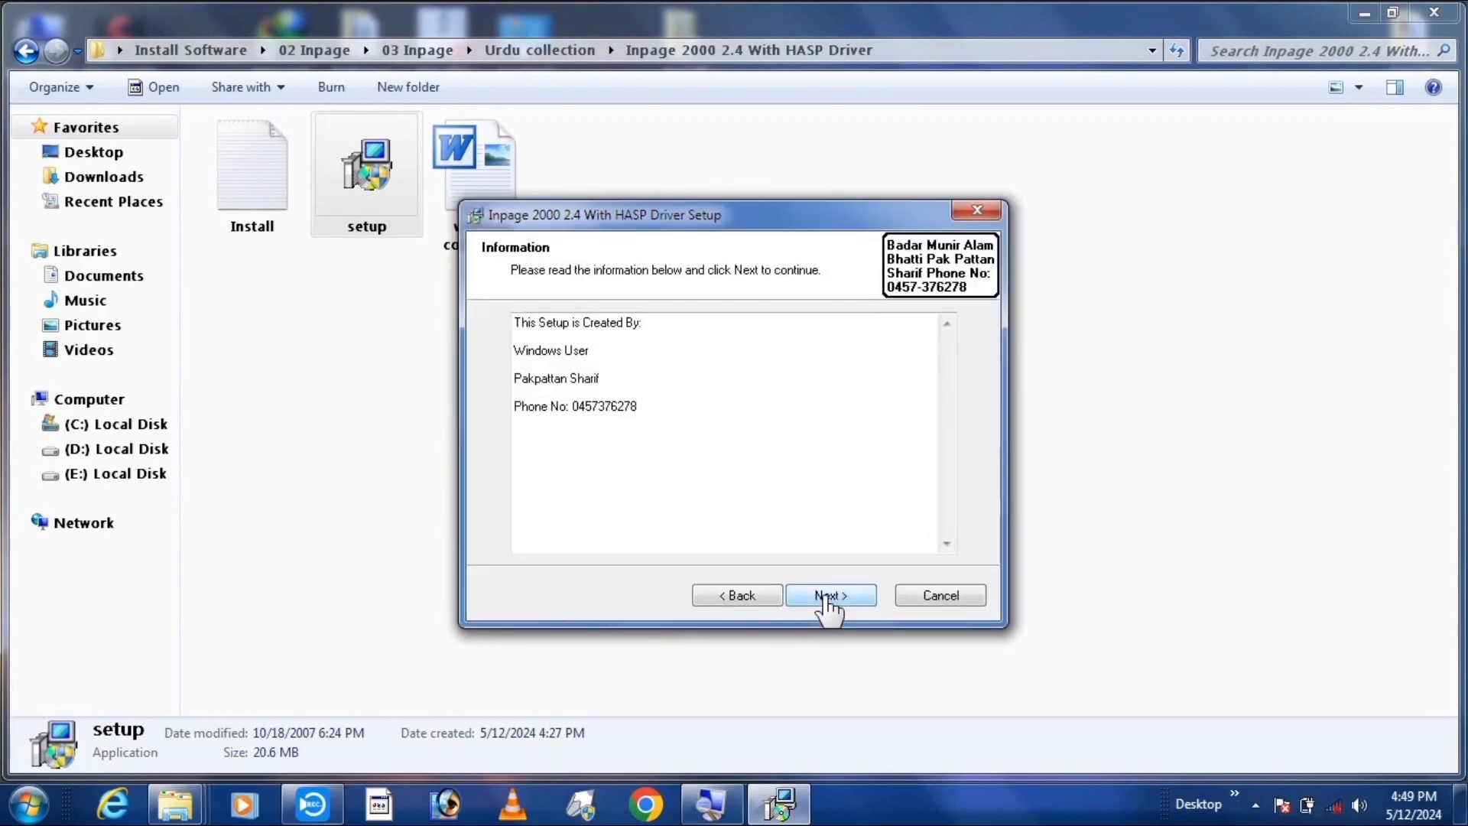
click(828, 598)
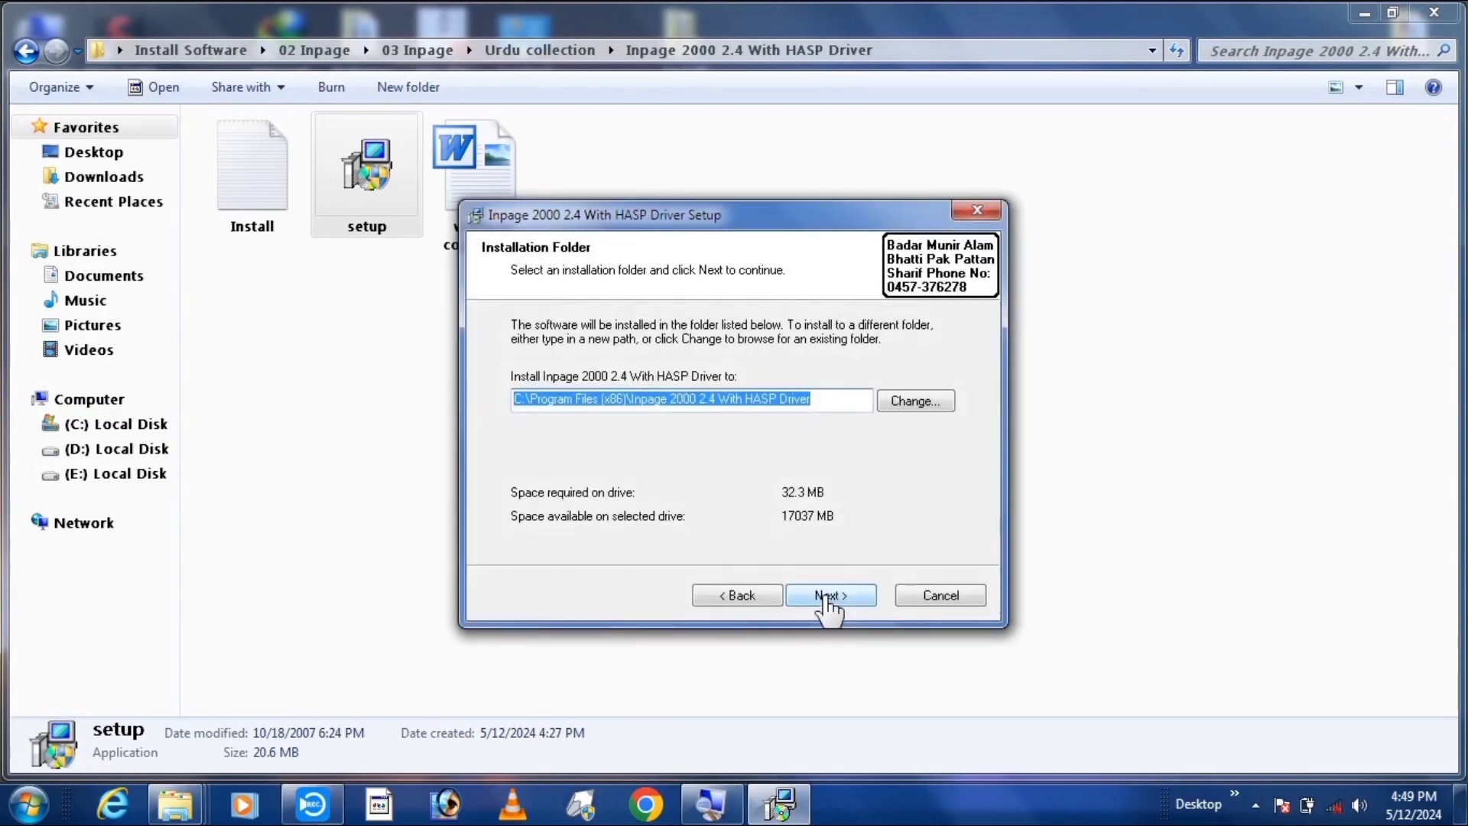
click(828, 598)
click(828, 598)
click(828, 598)
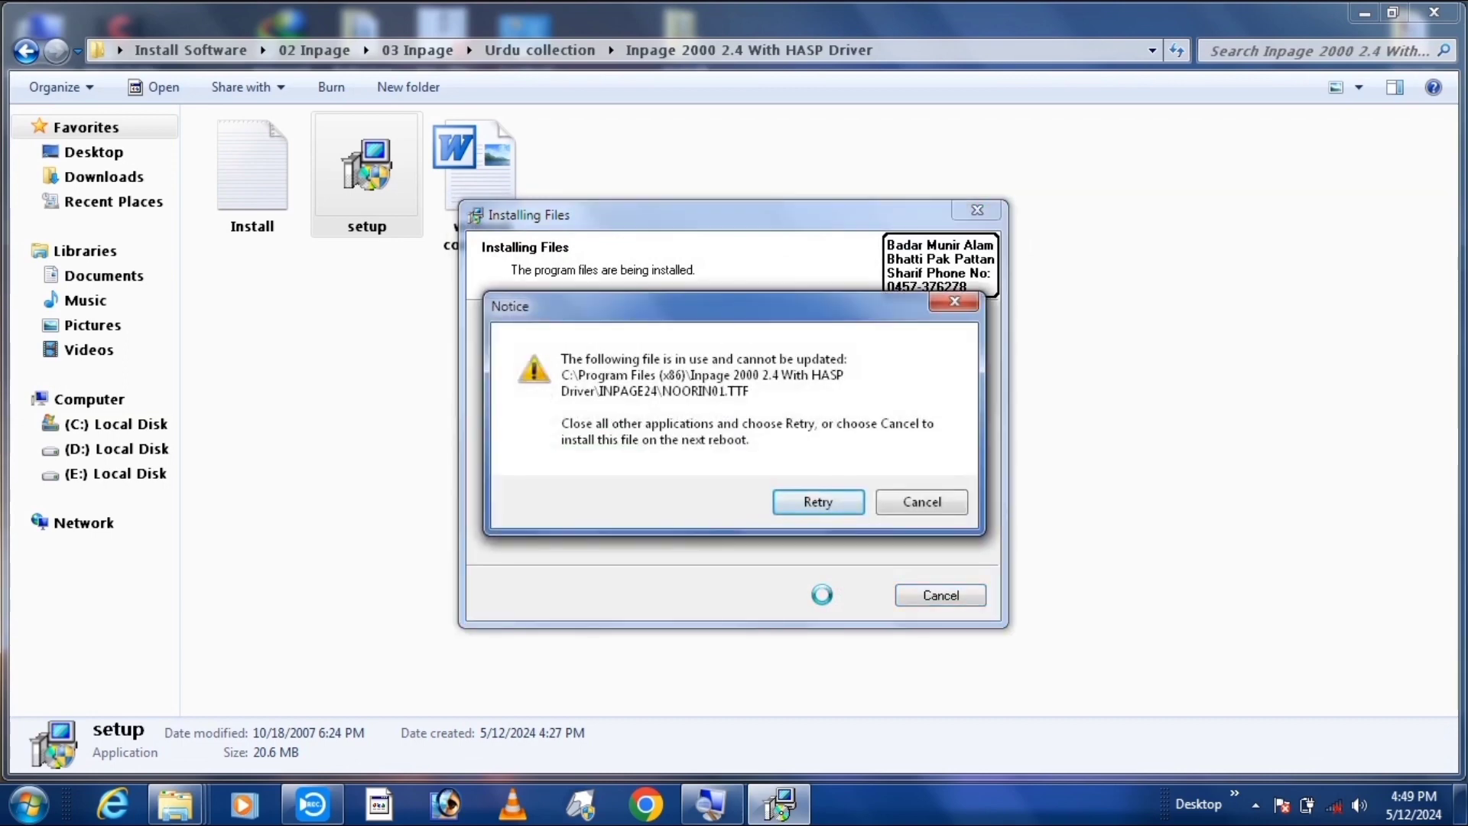
- Move the file-in-use notice aside and retry updating the font file NOORIN01.TTF
drag(694, 315, 835, 102)
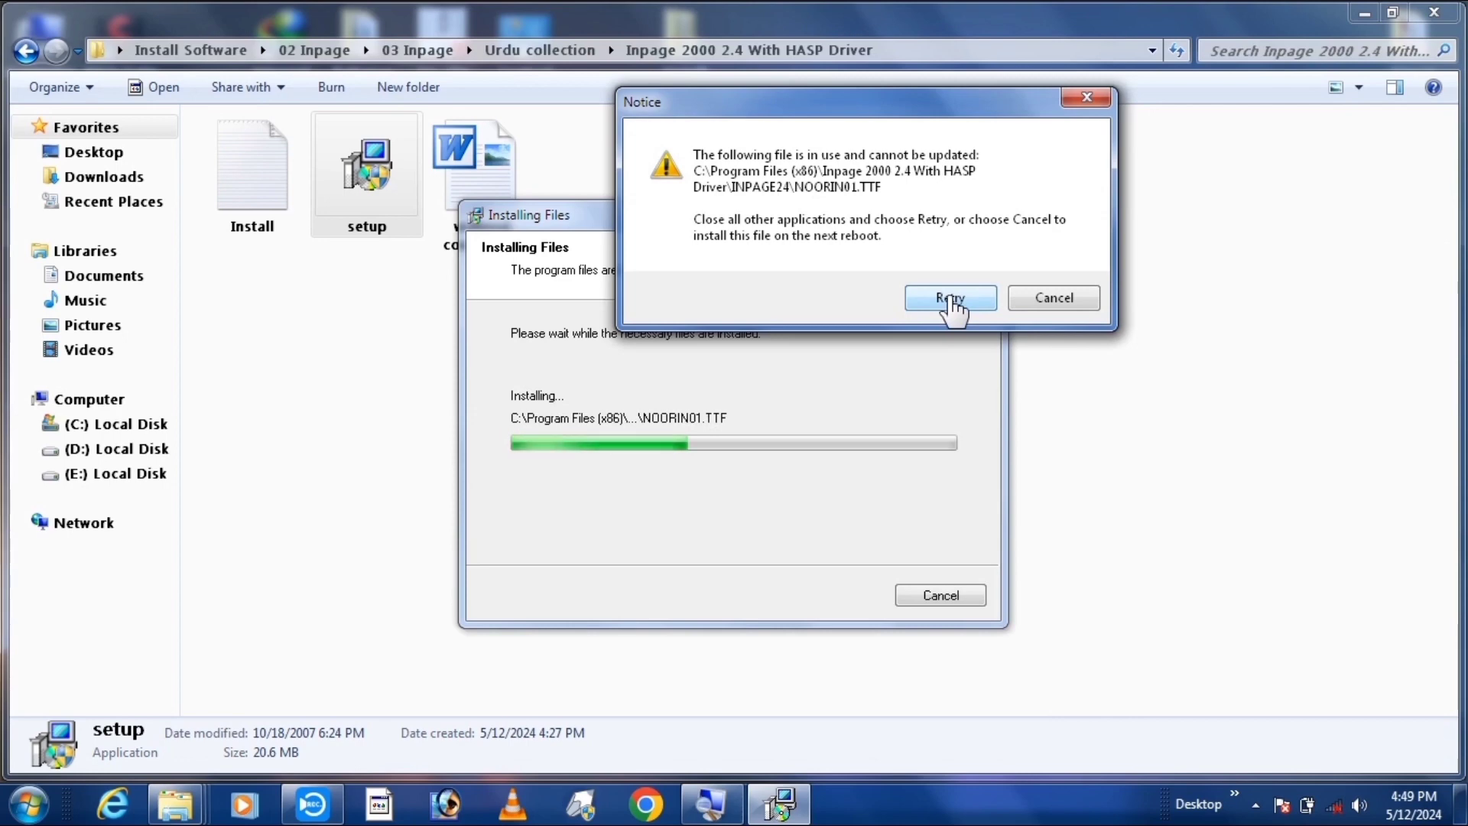
click(952, 299)
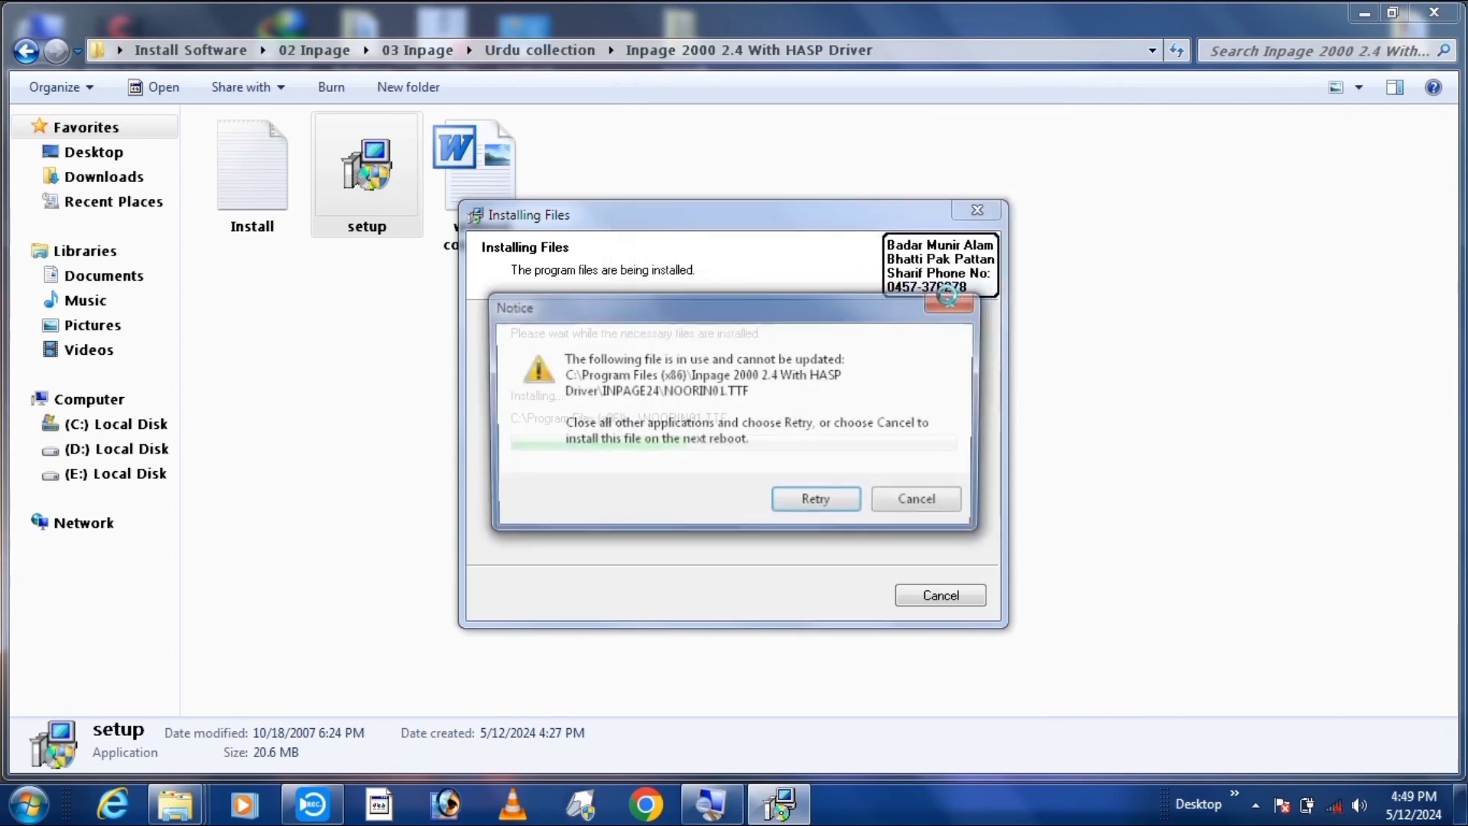
click(813, 505)
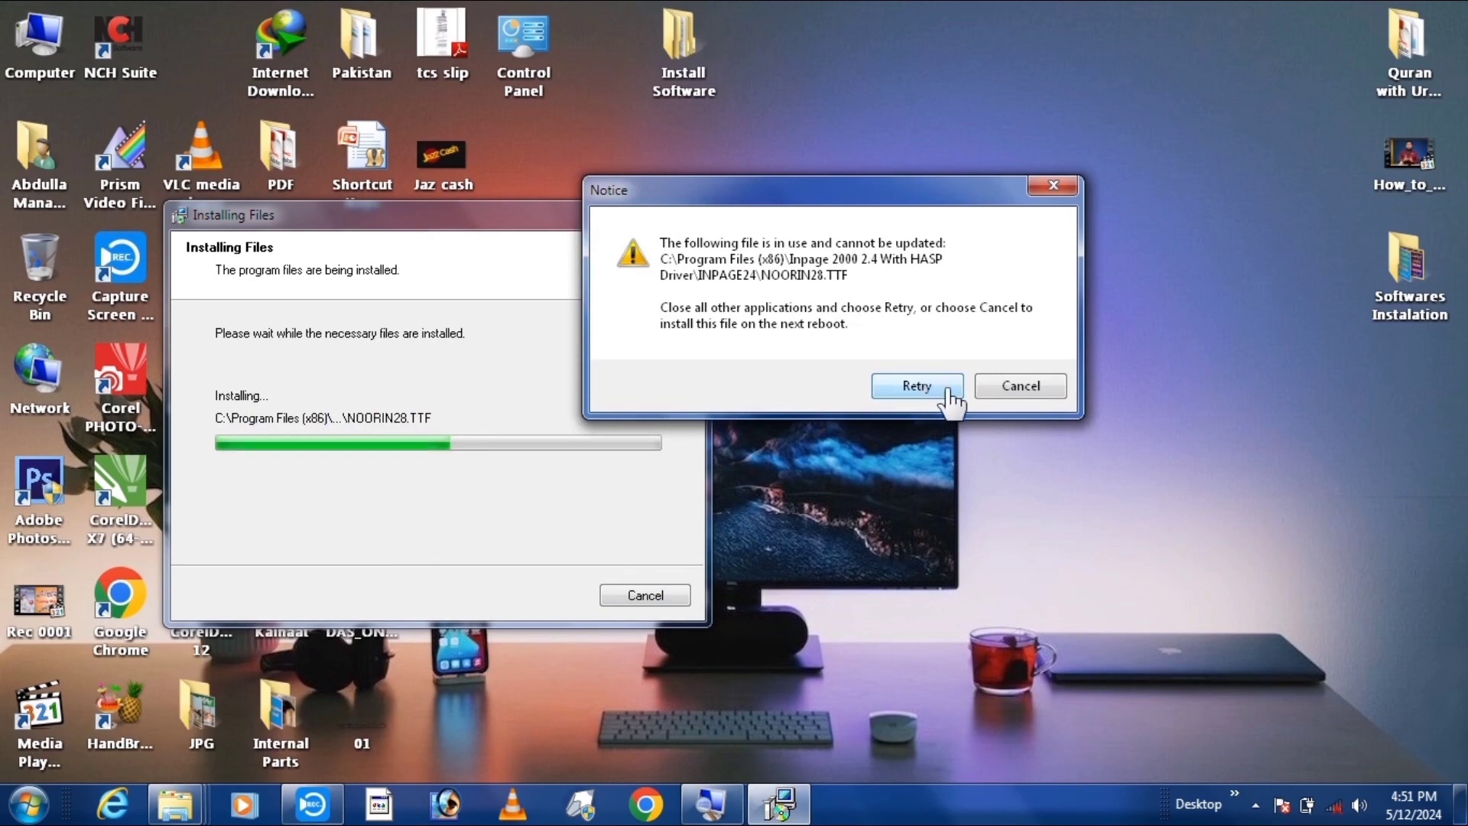
- Defer the remaining in-use NOORIN font files to the next reboot and finish the setup without restarting the computer
click(1023, 388)
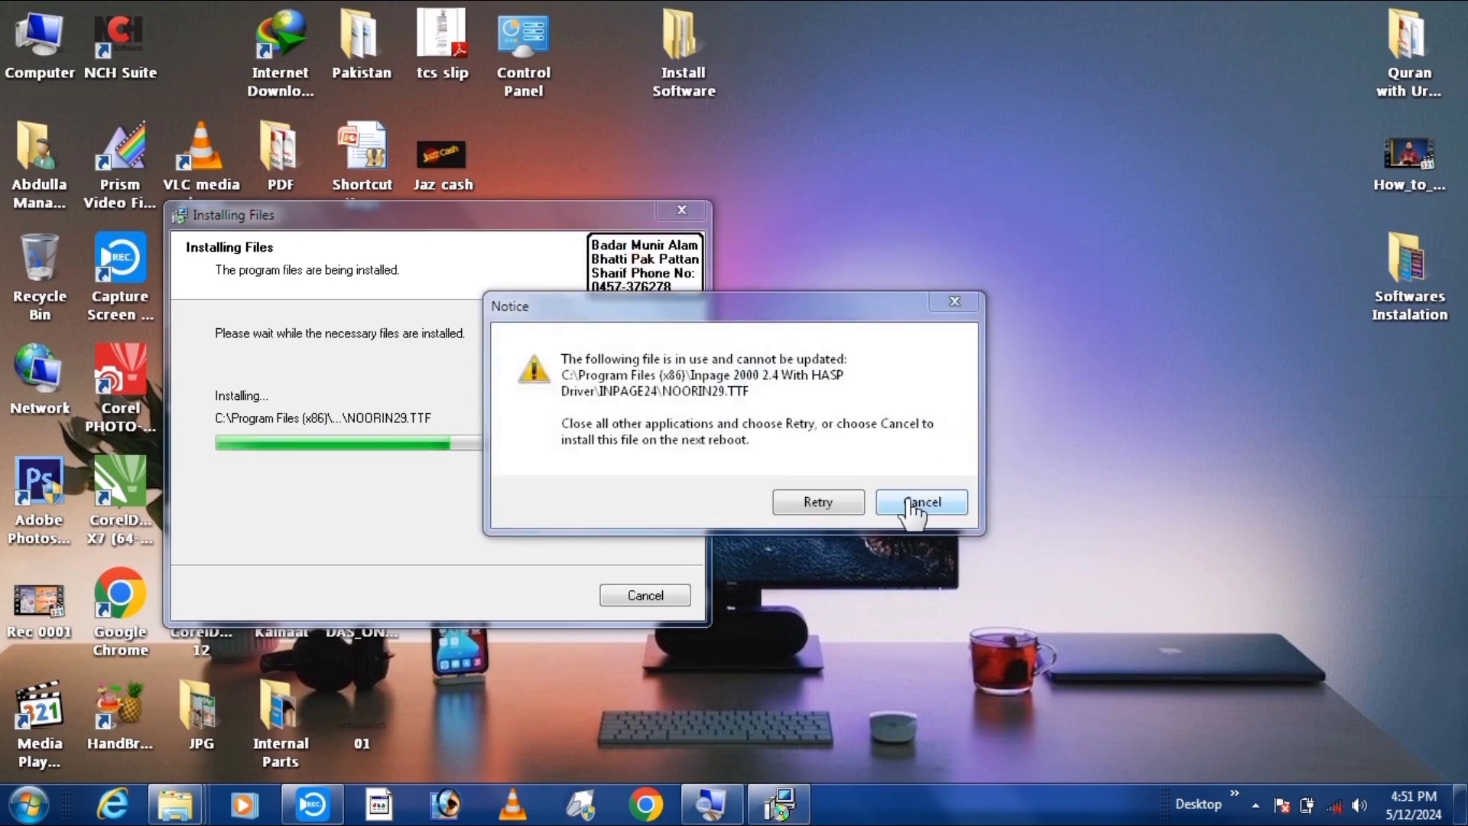
click(916, 504)
click(917, 504)
click(916, 504)
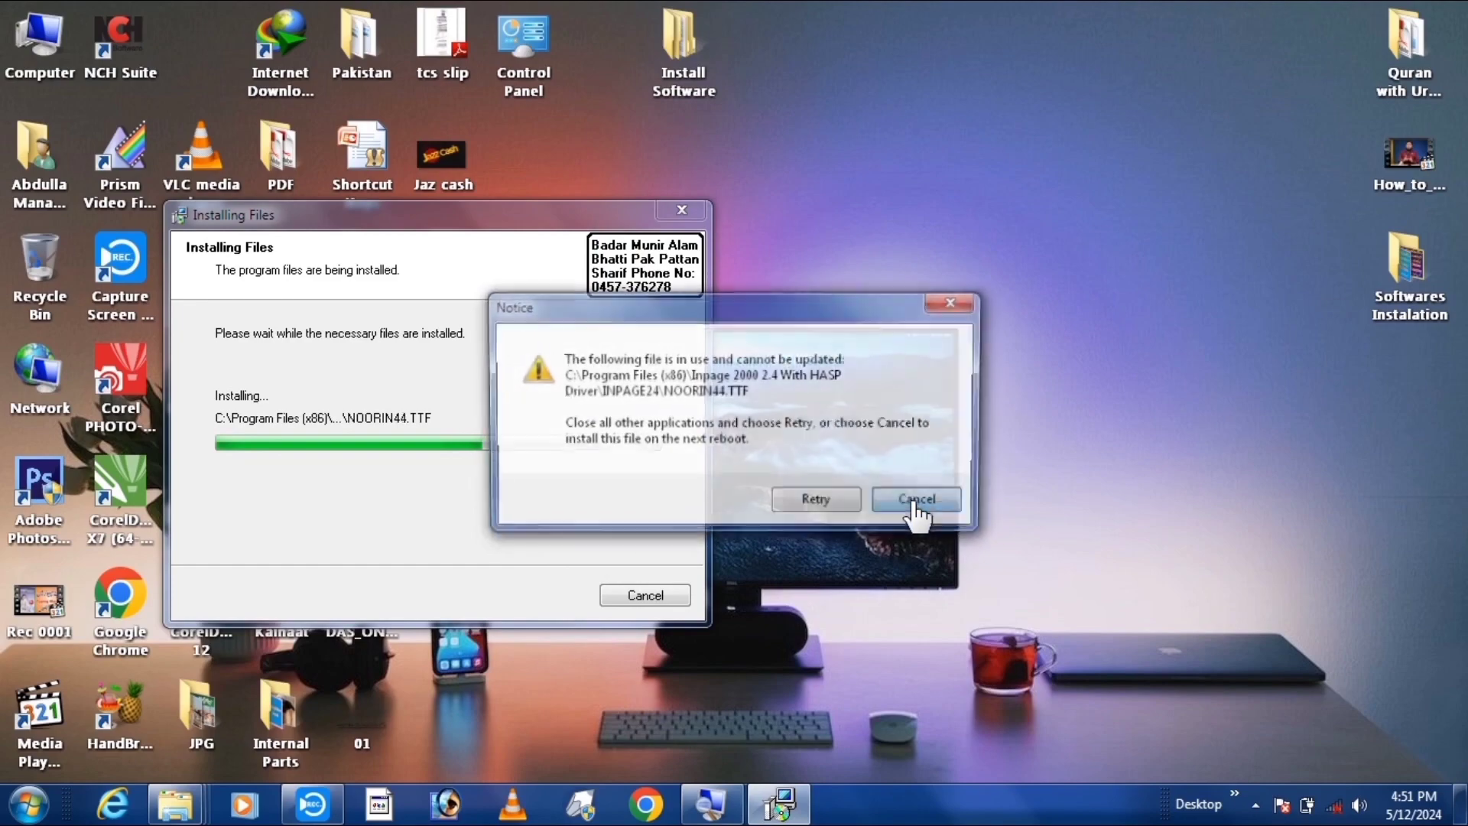
click(915, 499)
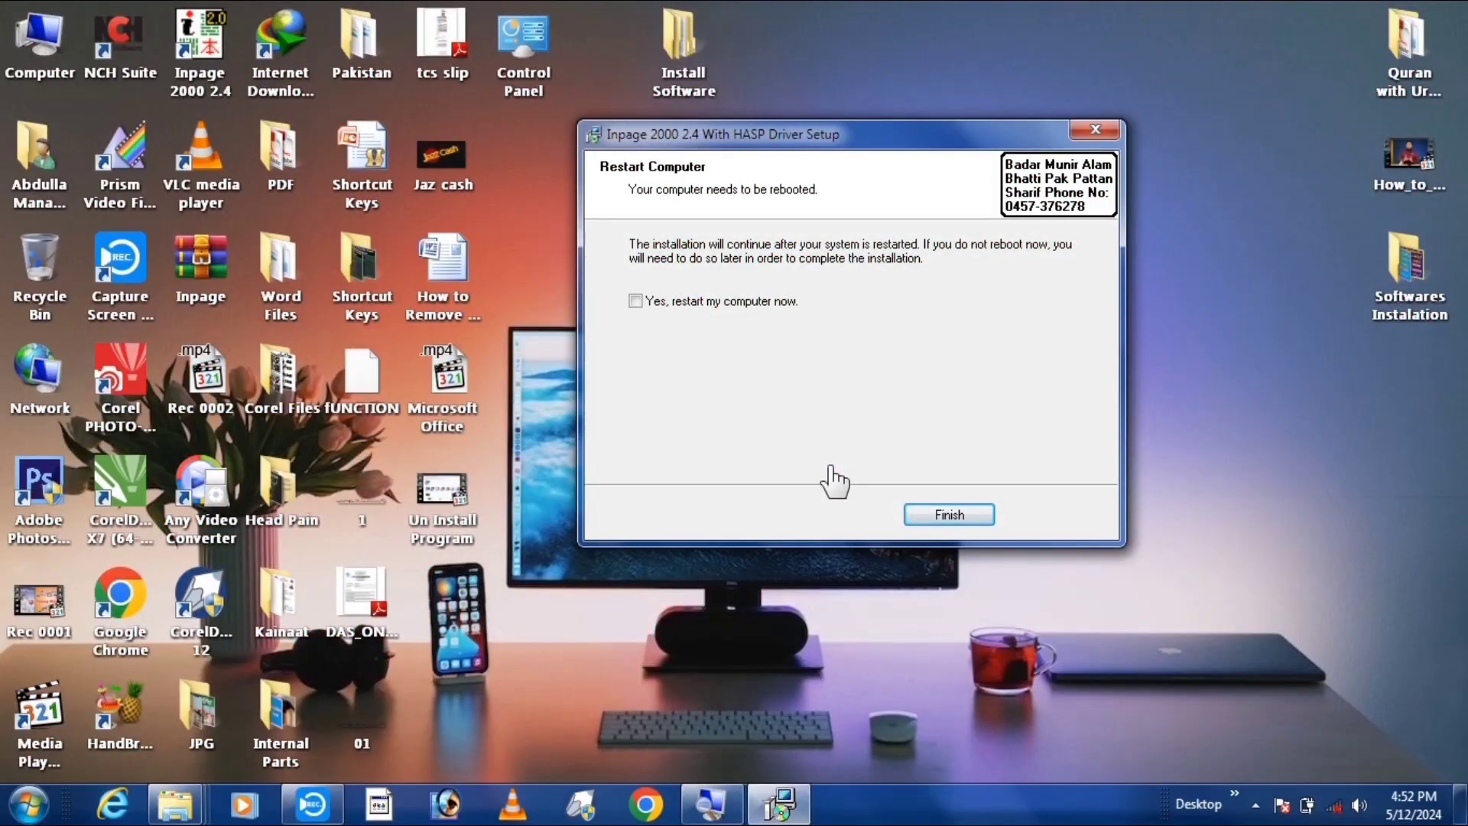
click(949, 515)
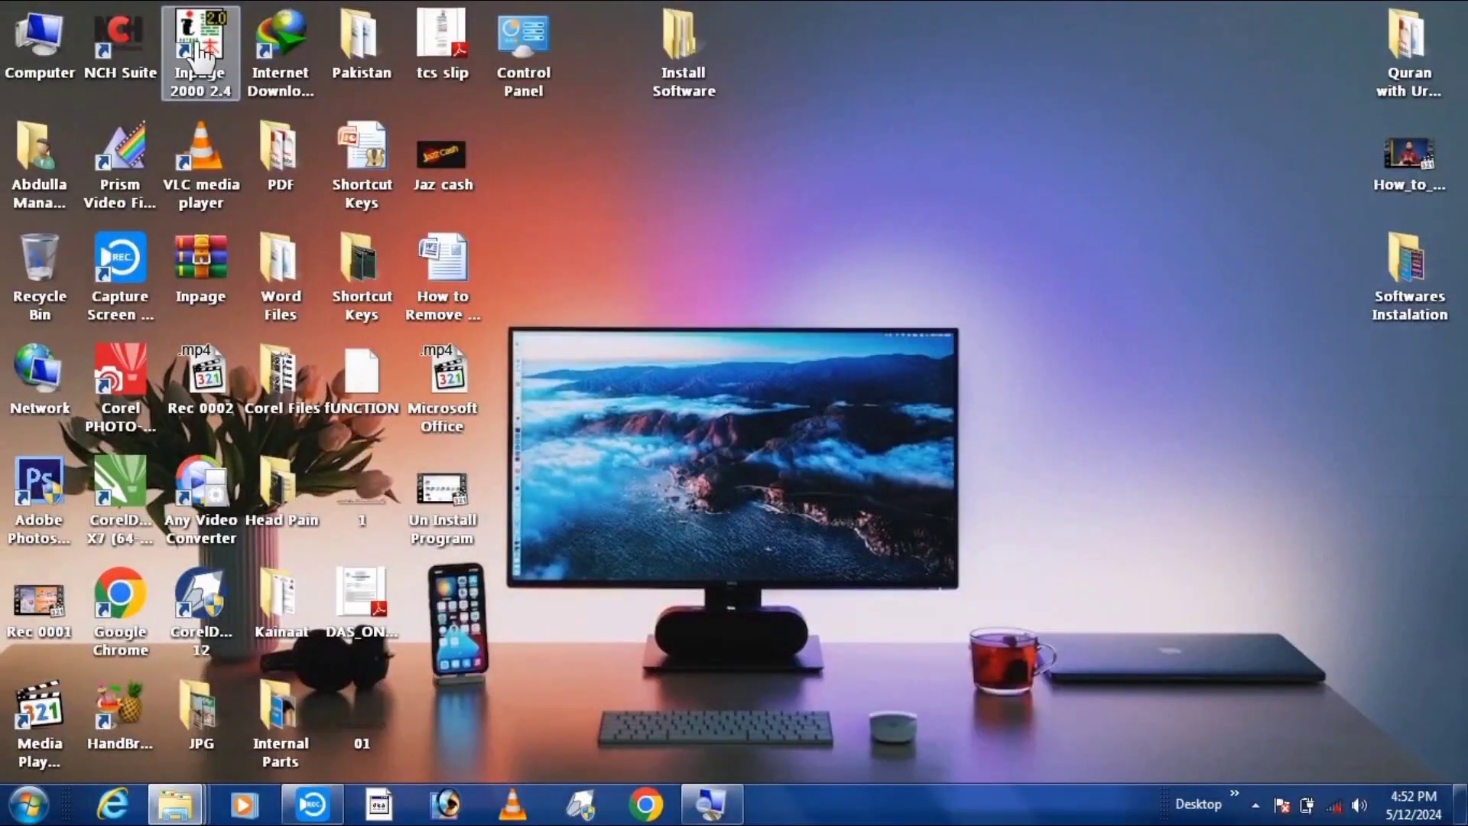
- Reposition the Inpage 2000 2.4 shortcut and the Install Software folder on the desktop, and launch Inpage 2000 2.4
drag(197, 53, 869, 103)
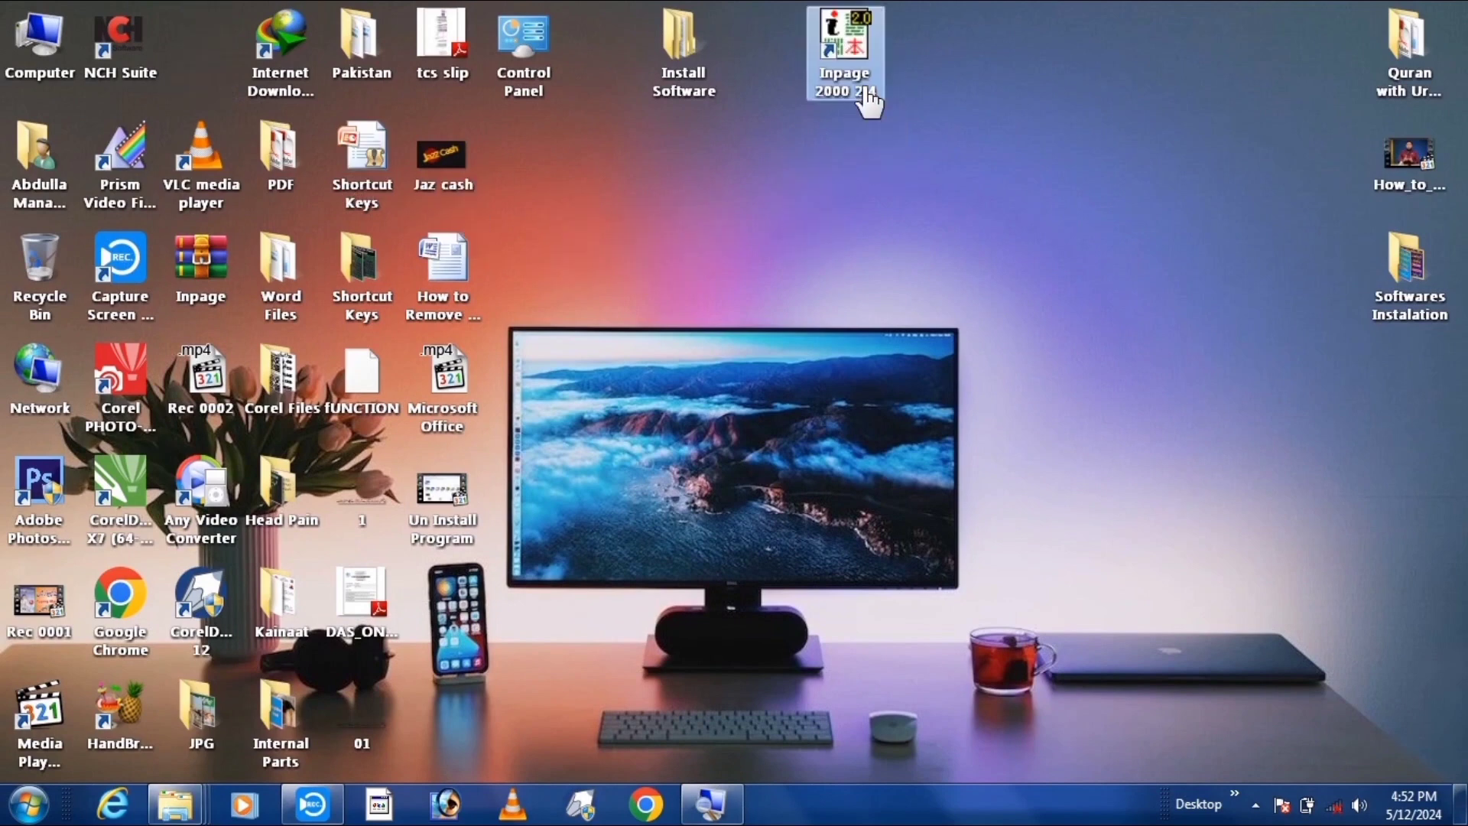
drag(676, 45, 525, 184)
drag(844, 45, 772, 162)
double_click(774, 160)
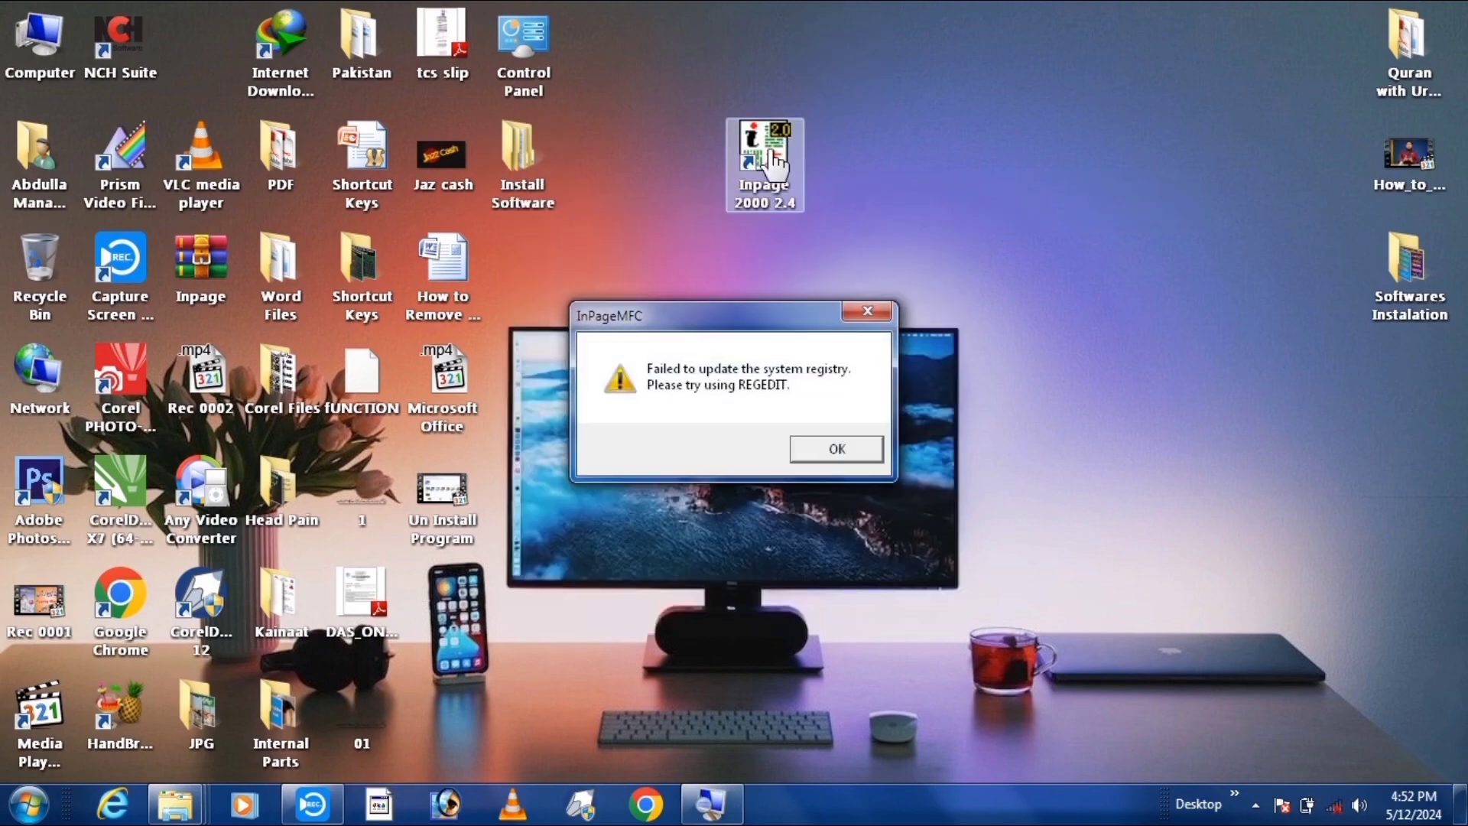
- Dismiss the registry warning, create a blank A4 portrait document with the default settings, and set the character size to 72pt
click(834, 451)
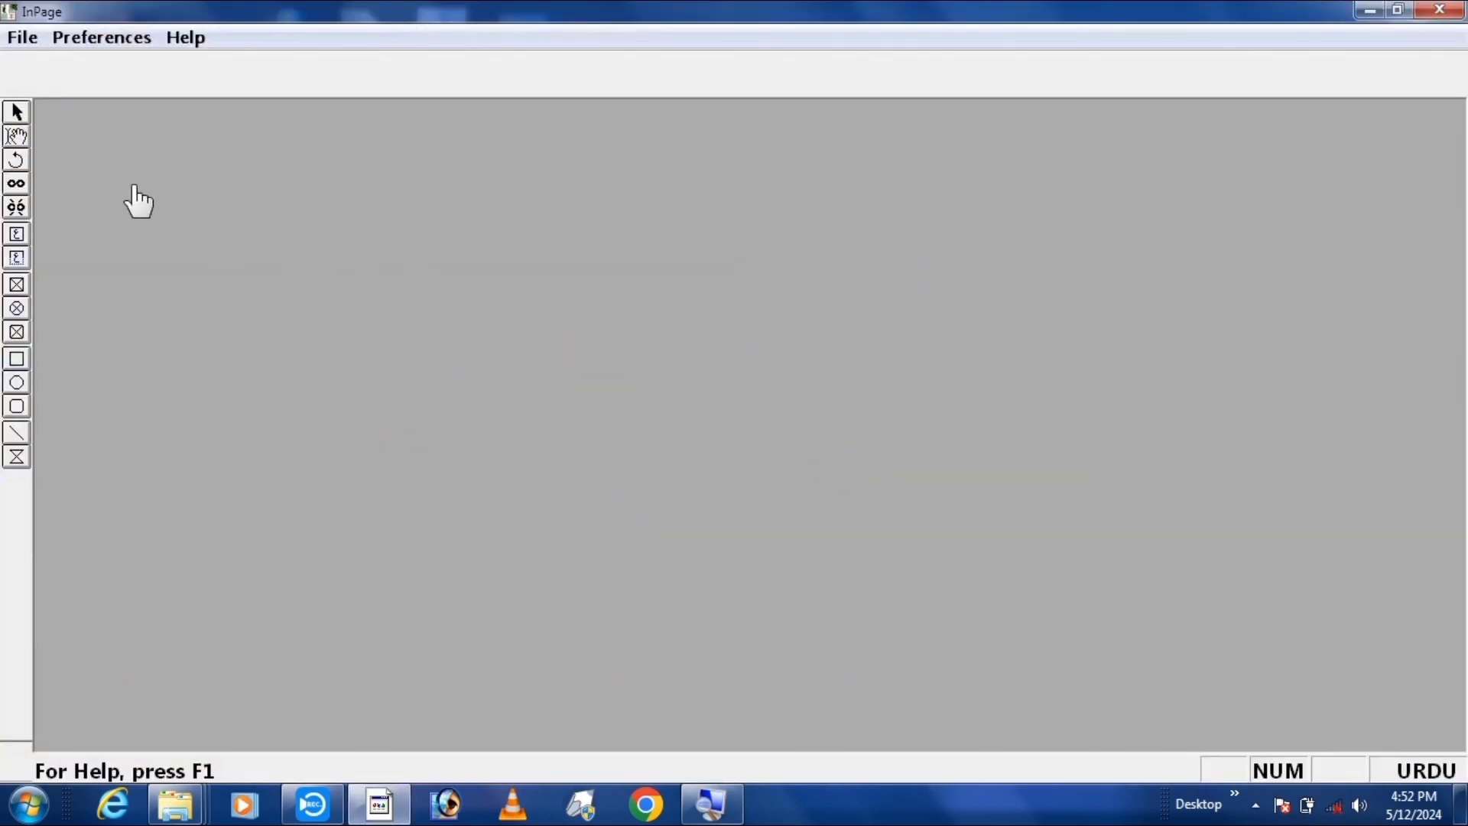
click(14, 45)
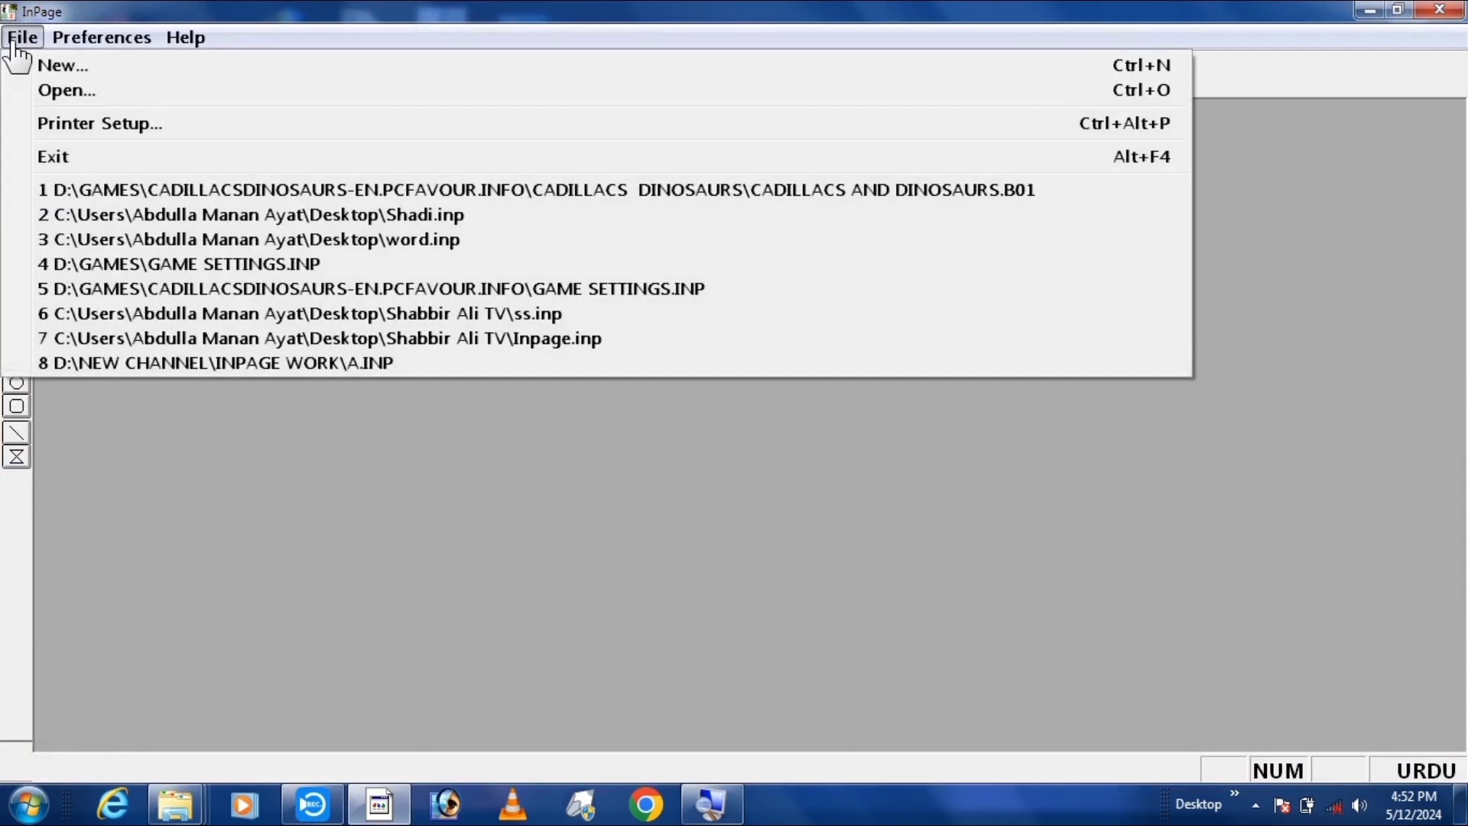
click(55, 69)
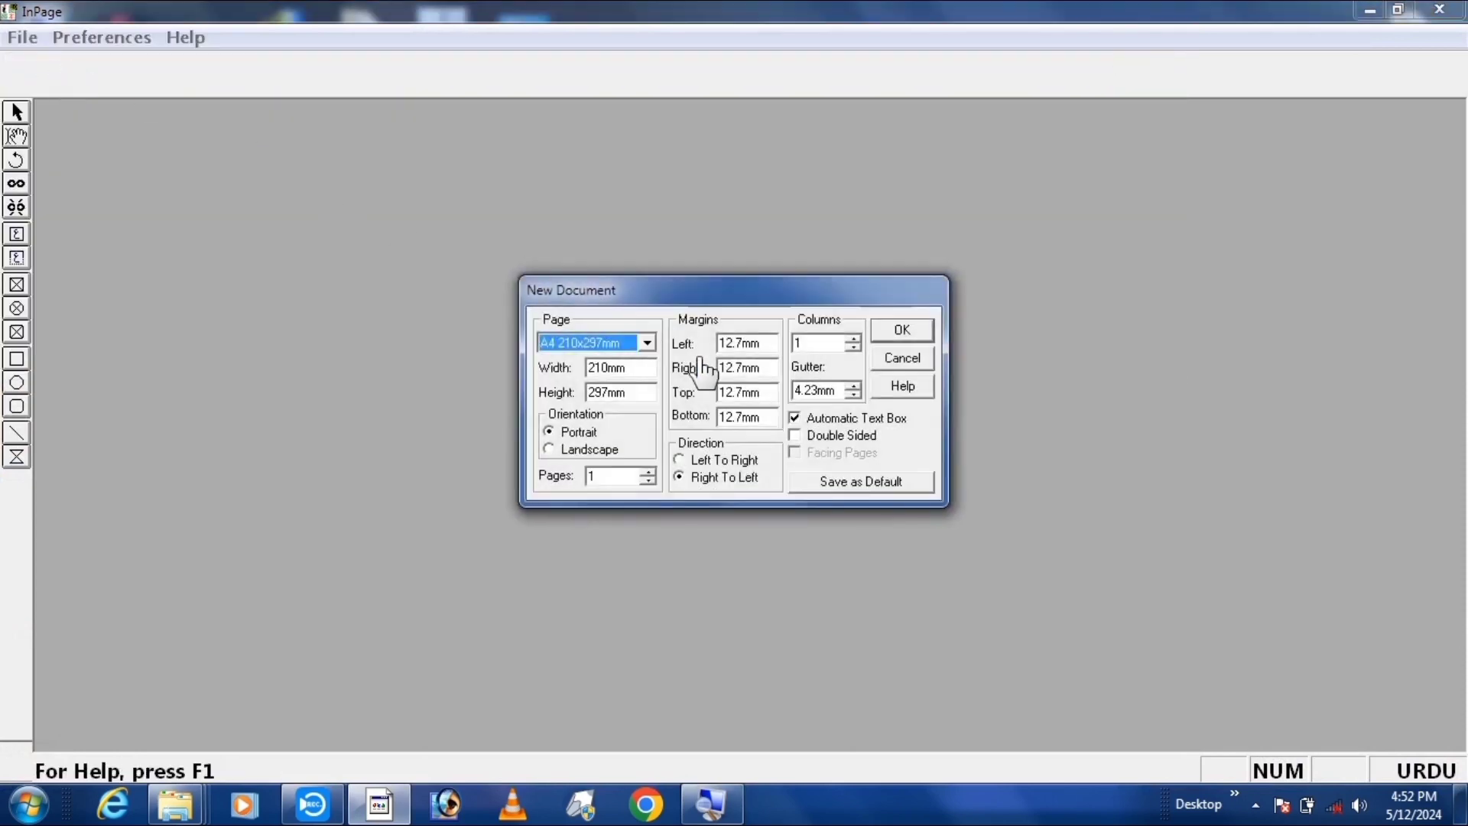
click(902, 333)
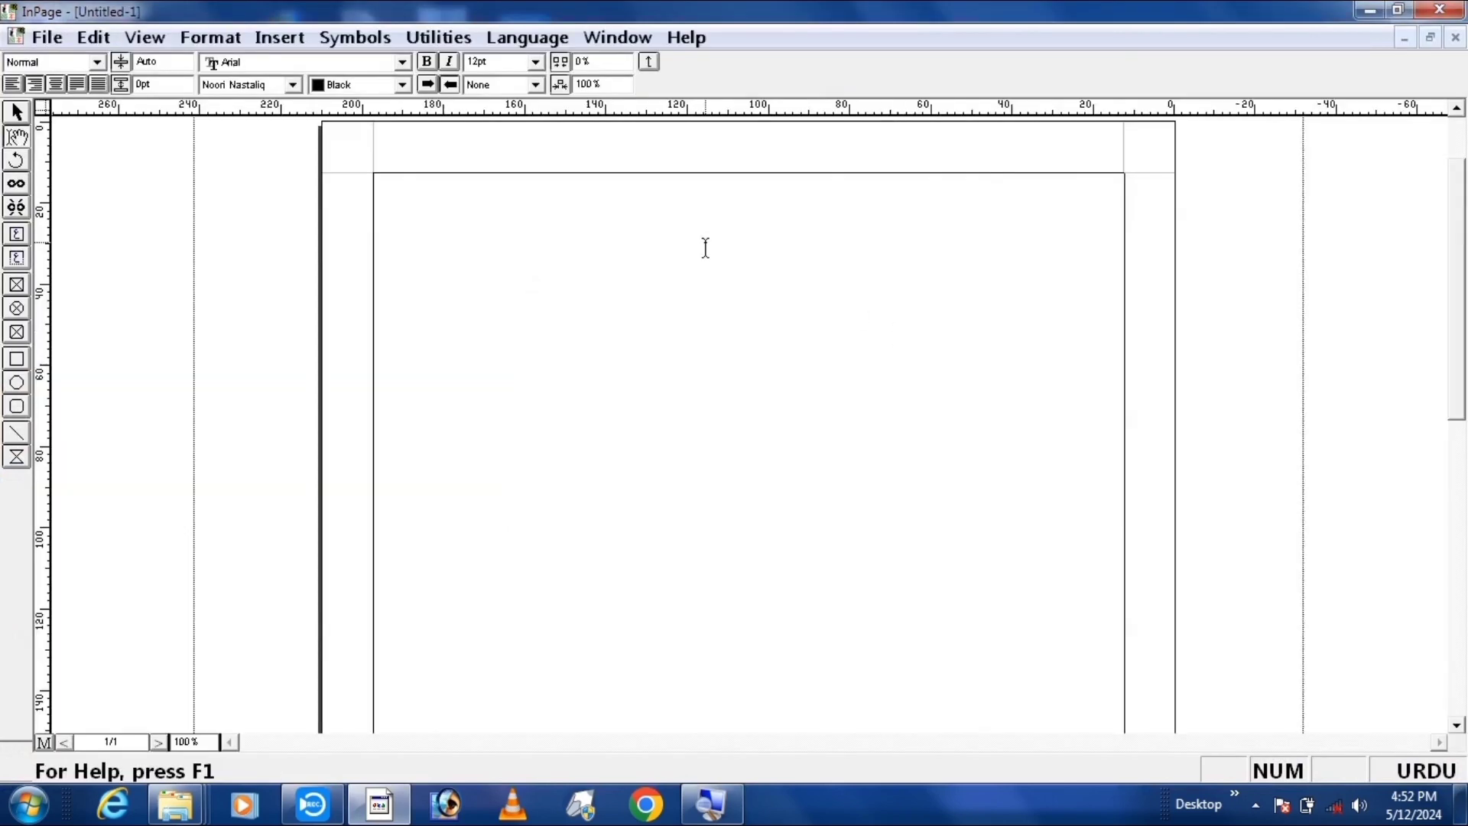
click(535, 61)
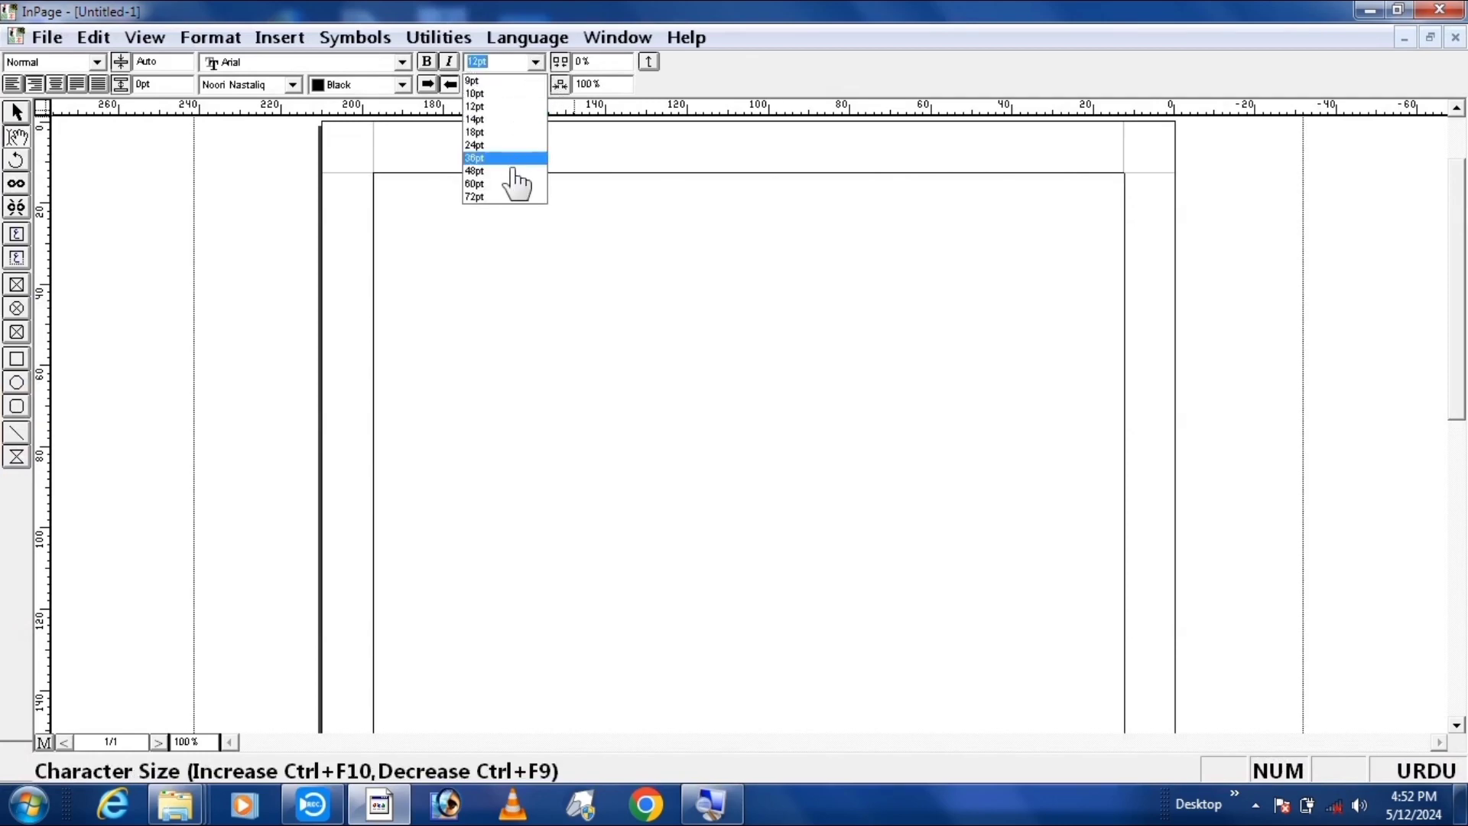
click(506, 197)
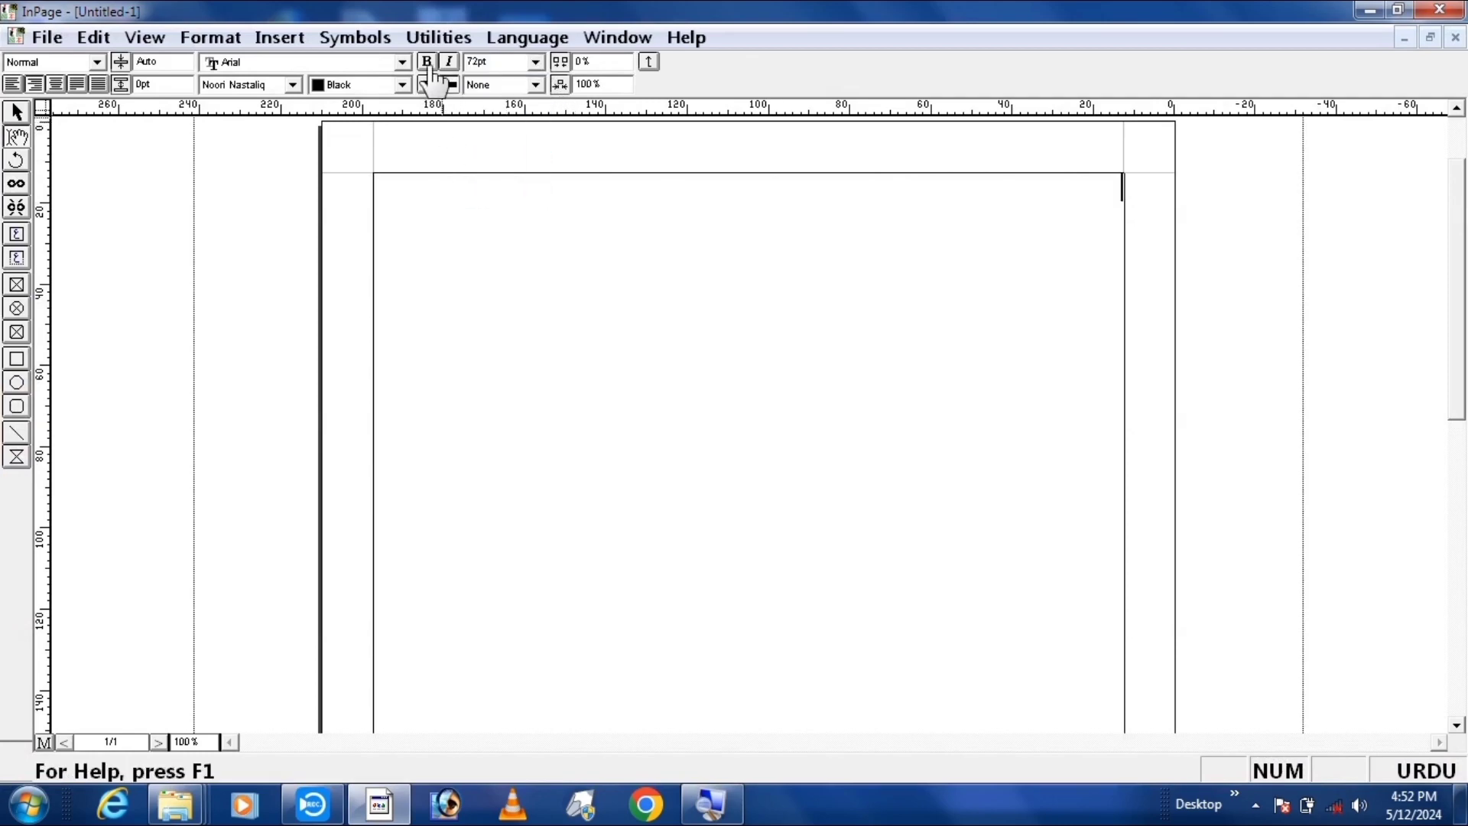
- Enter the Urdu test sentence میرا نام followed by a full name and ہے
text(mirana)
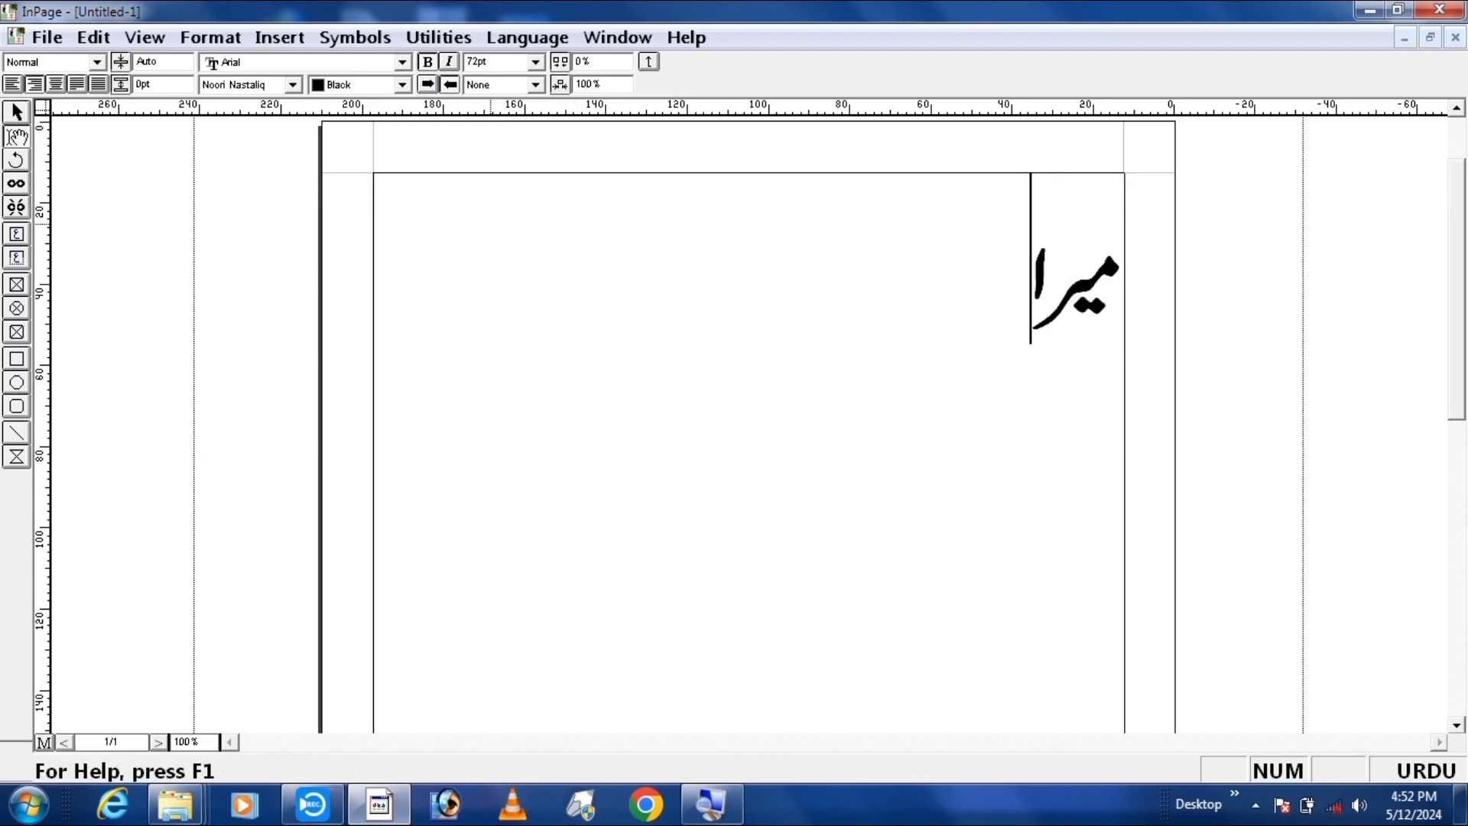
text(mm)
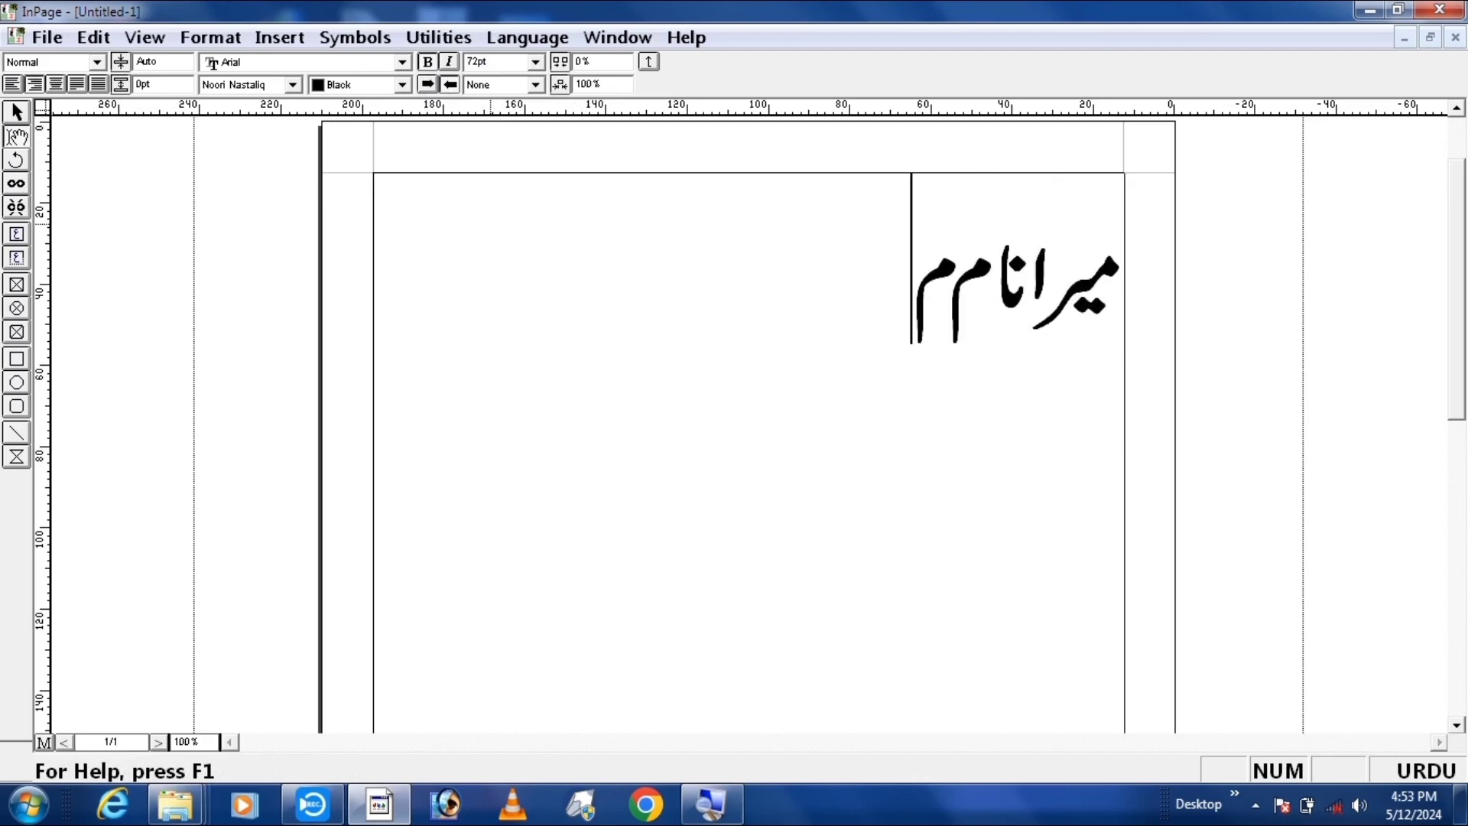
text(hmd)
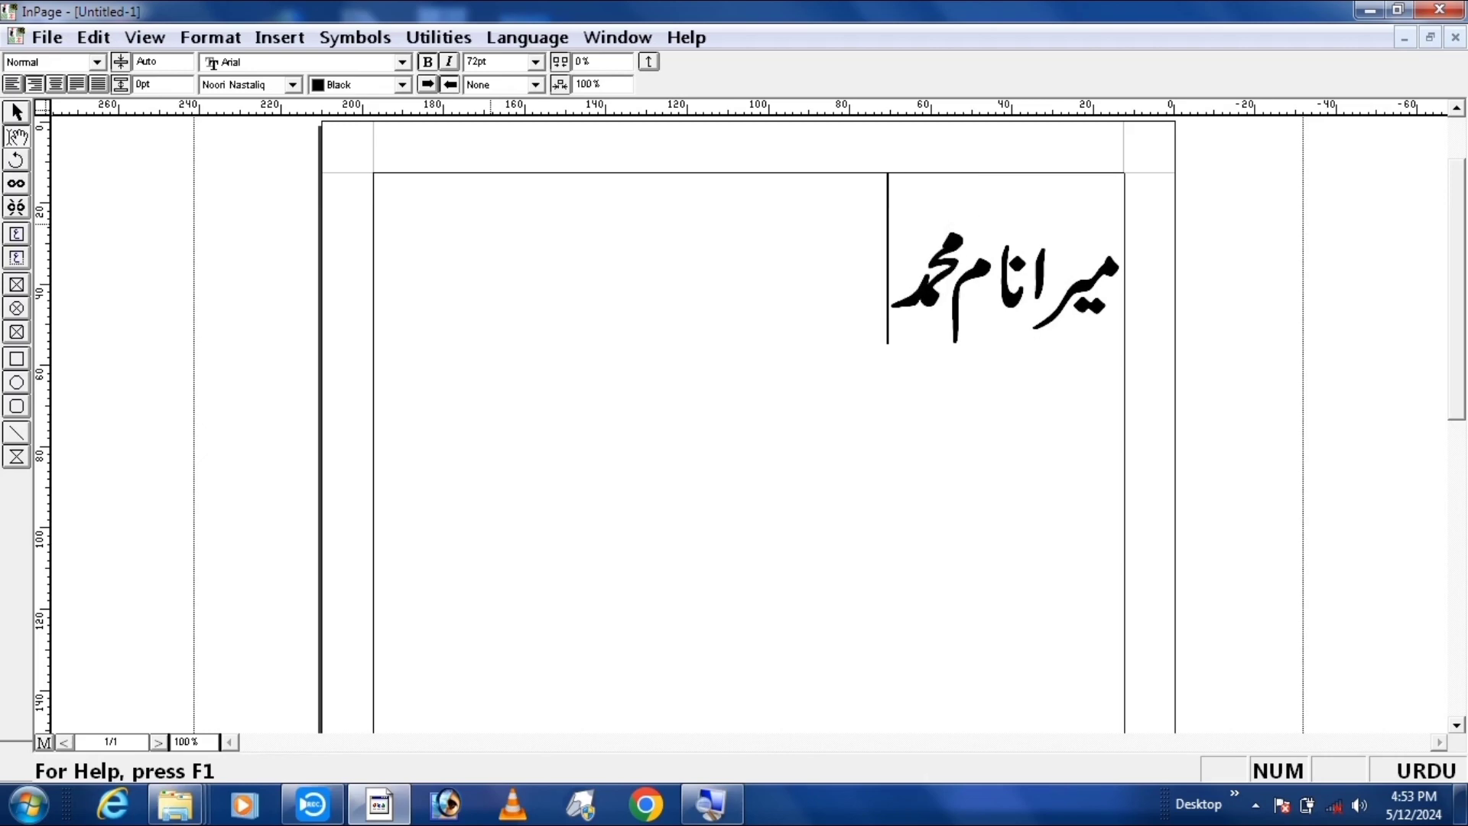
text(xbie)
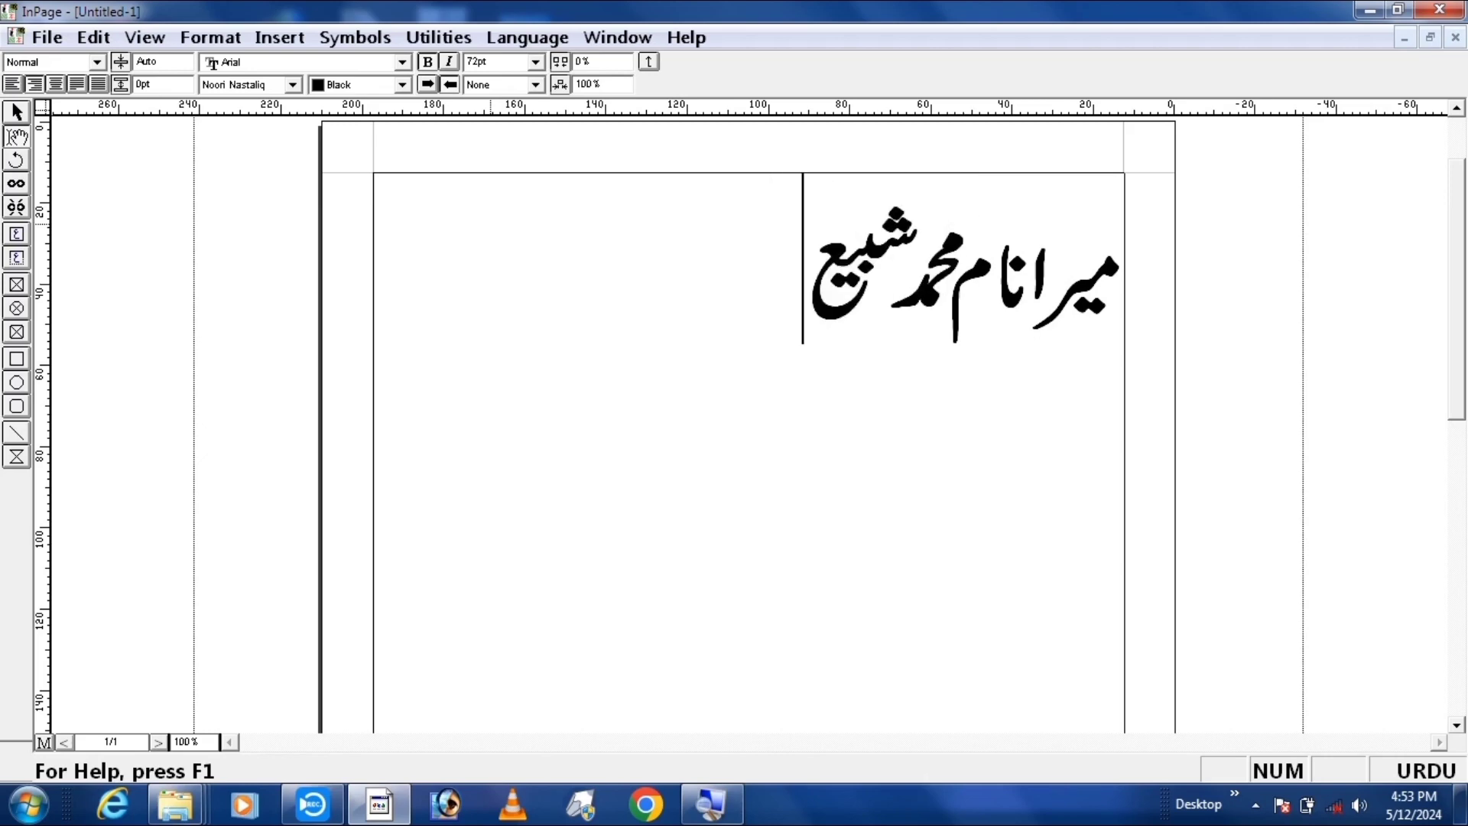
key(BackSpace)
text(rhy)
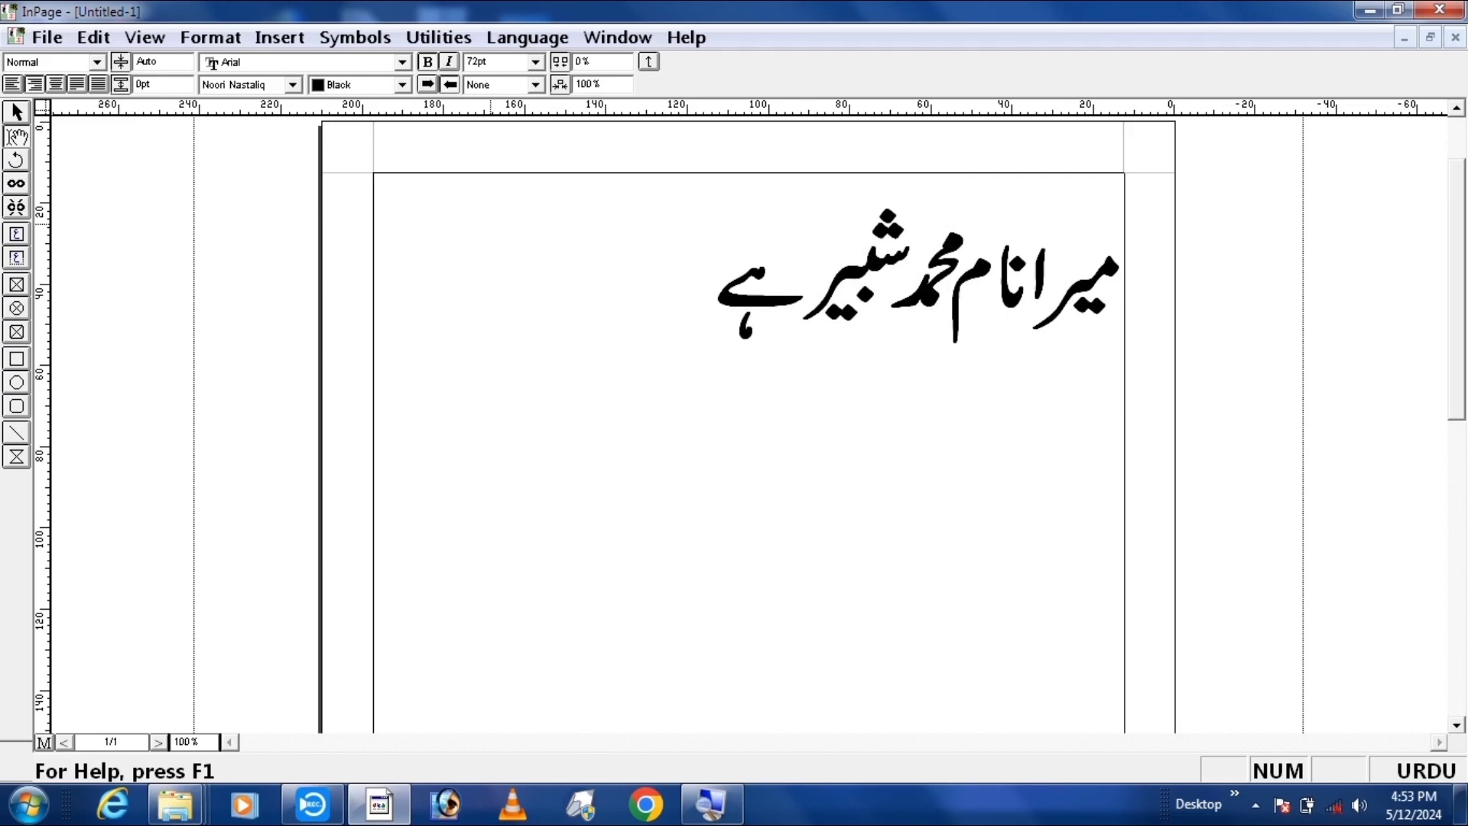
- Erase the whole Urdu test sentence to leave the text box empty
key(BackSpace)
key(BackSpace)
key(BackSpace)
key(BackSpace)
key(BackSpace)
key(BackSpace)
key(BackSpace)
key(BackSpace)
key(BackSpace)
key(BackSpace)
key(BackSpace)
key(BackSpace)
key(BackSpace)
key(BackSpace)
key(BackSpace)
key(BackSpace)
key(BackSpace)
key(BackSpace)
key(BackSpace)
key(BackSpace)
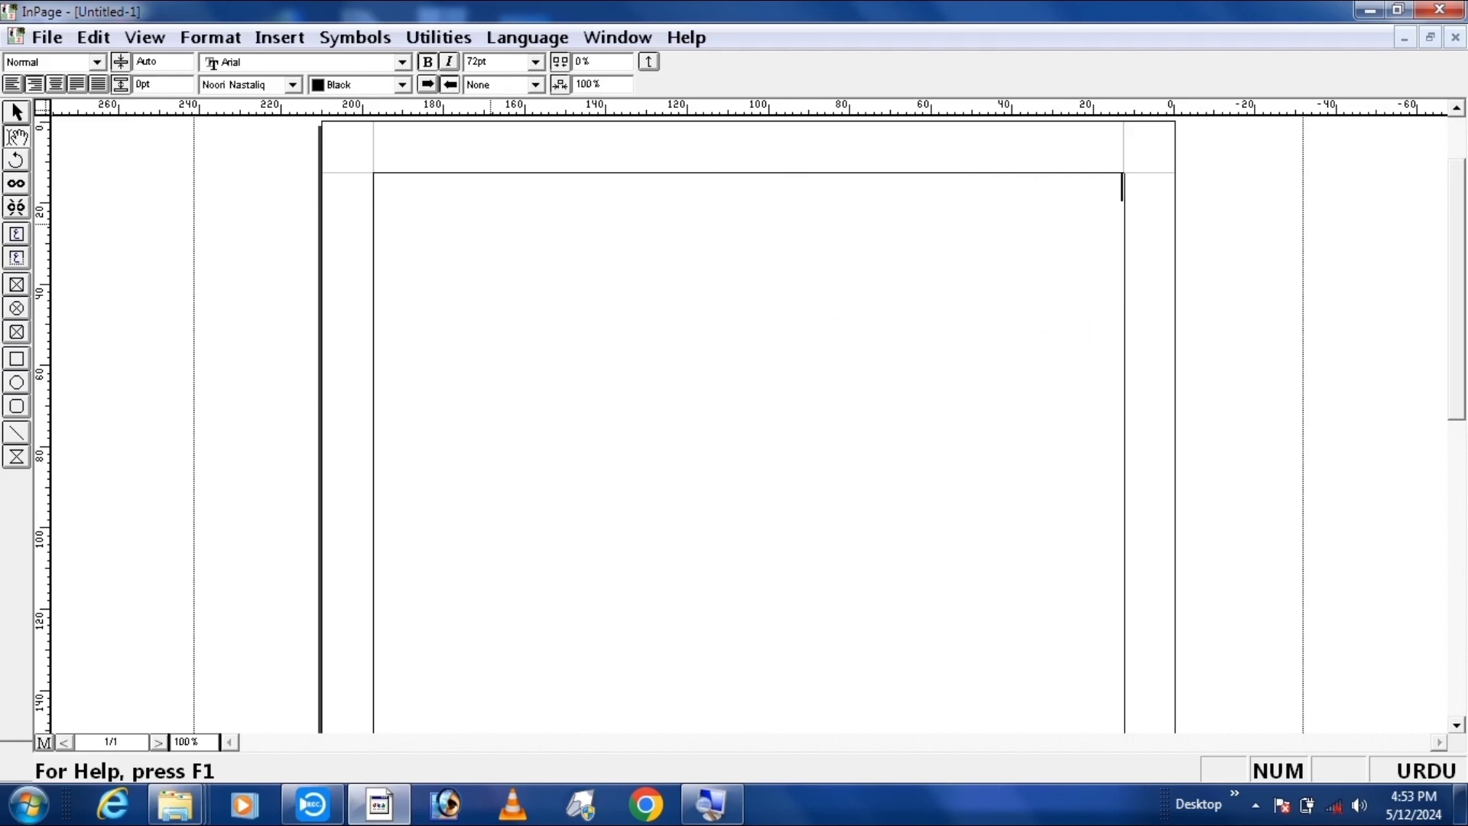
text(m)
key(BackSpace)
- Change the keyboard layout to Monotype in the keyboard preferences
click(93, 38)
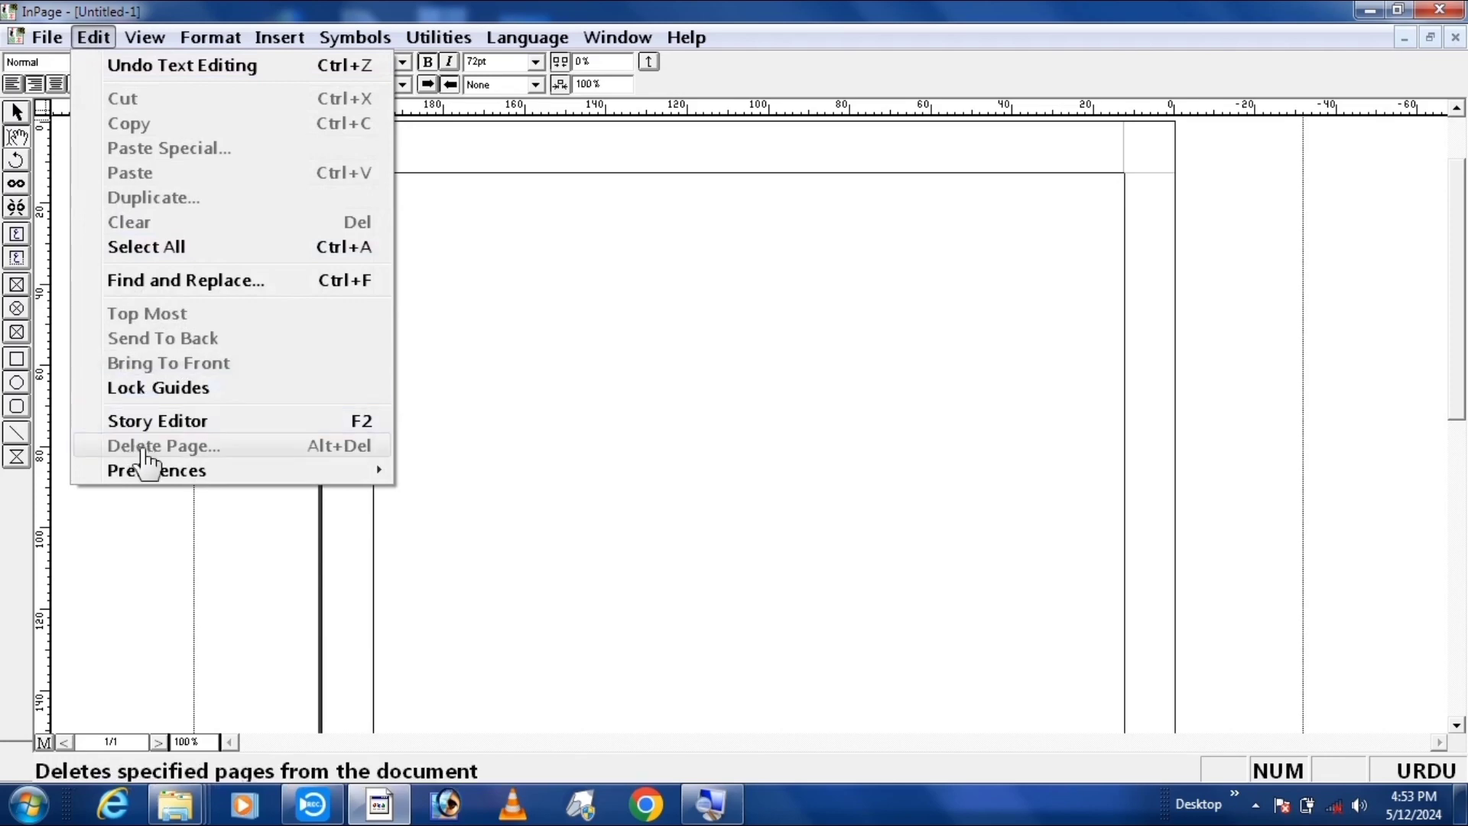
mouse_move(226, 474)
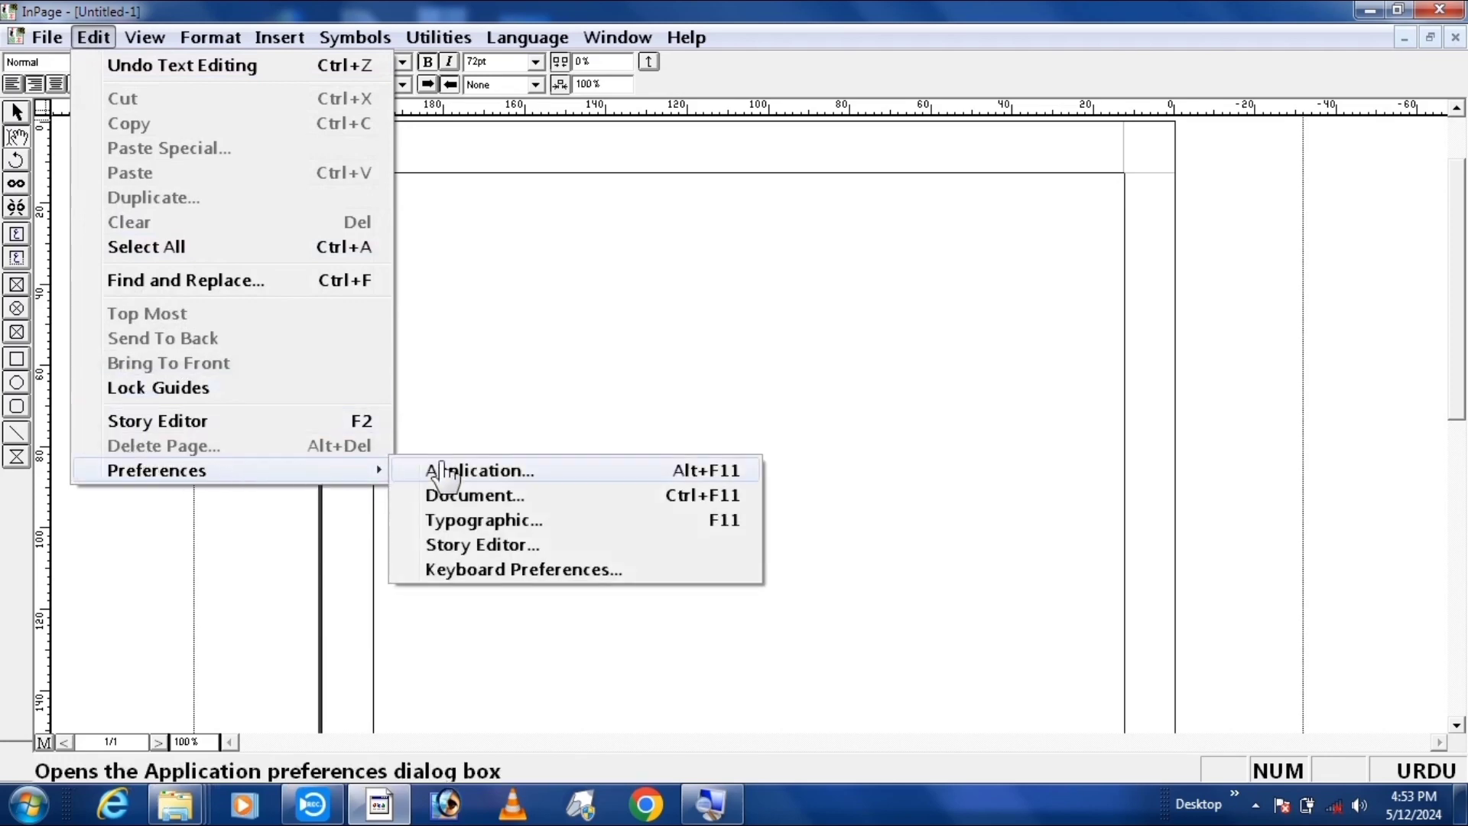
click(560, 575)
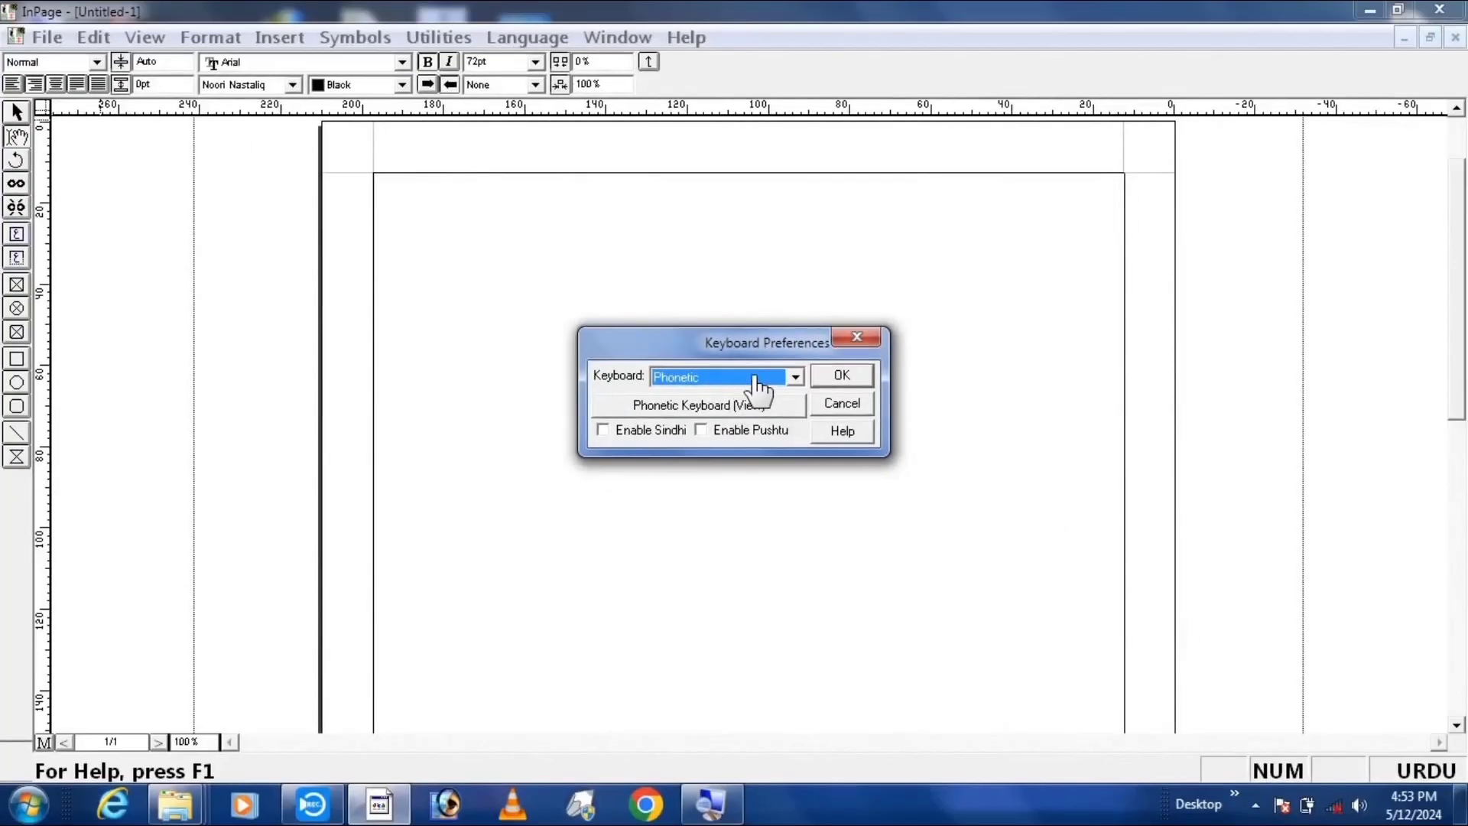
click(814, 383)
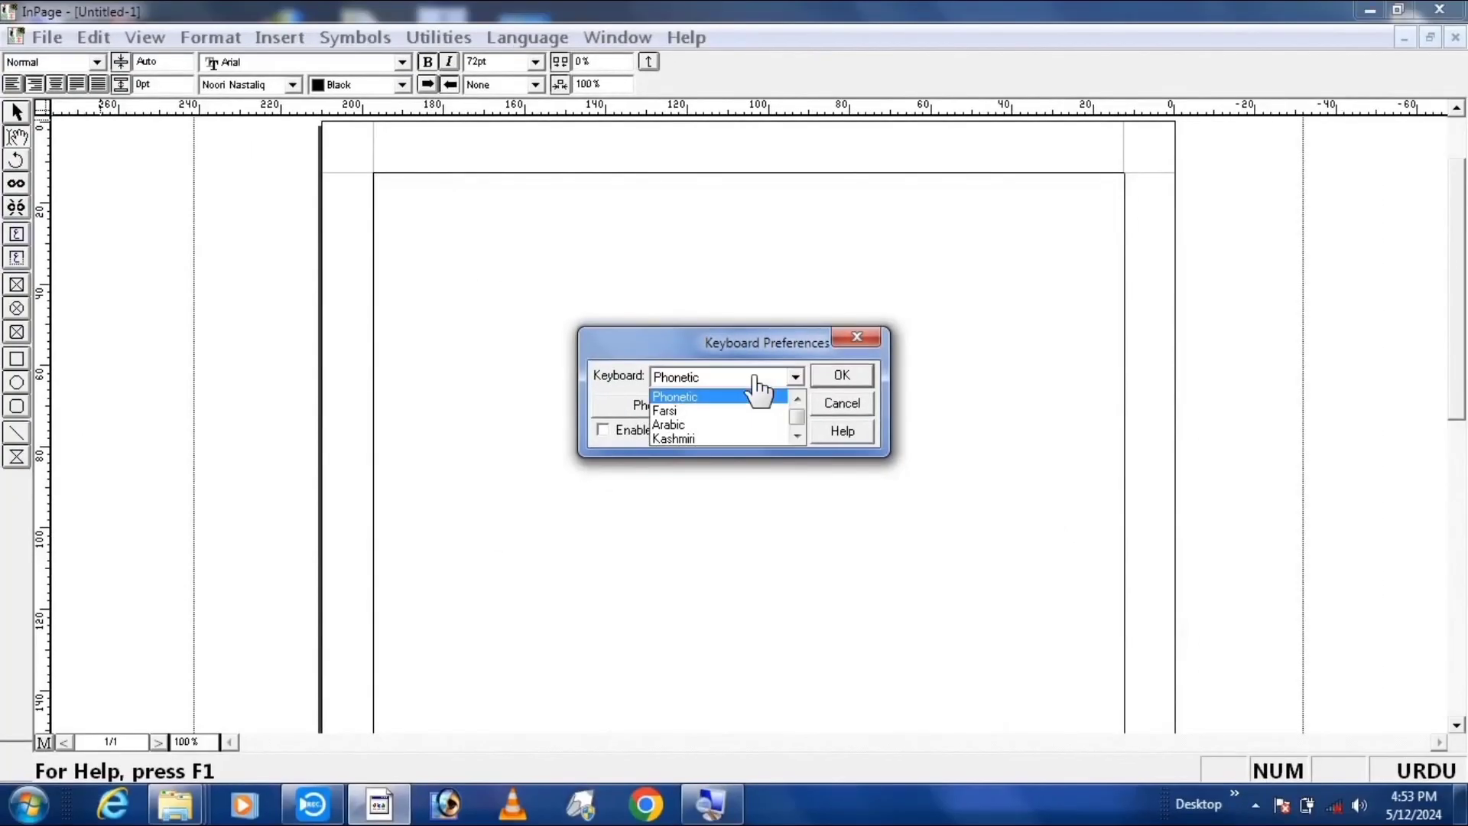
click(798, 398)
click(797, 398)
click(797, 399)
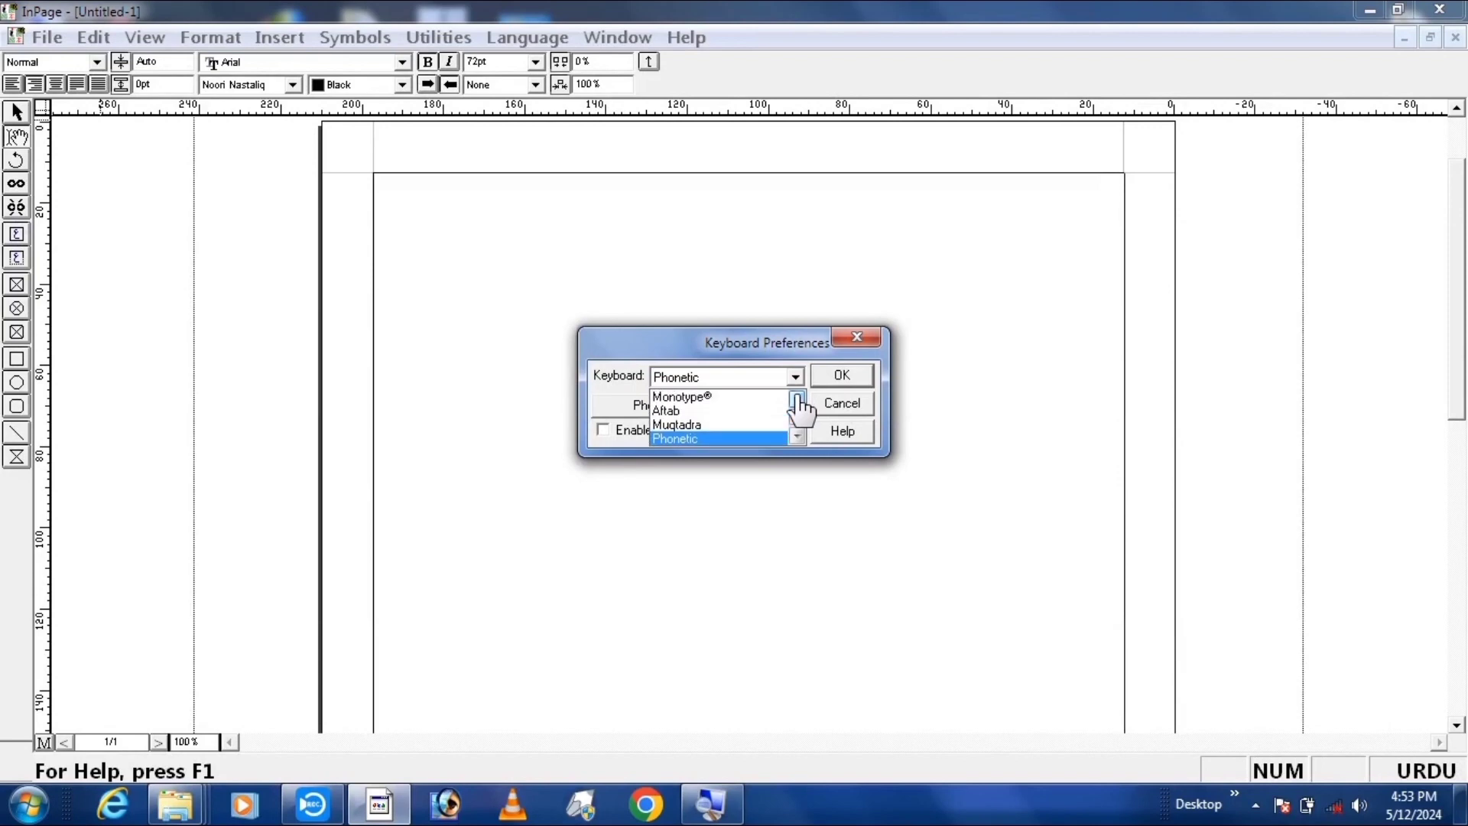
click(738, 397)
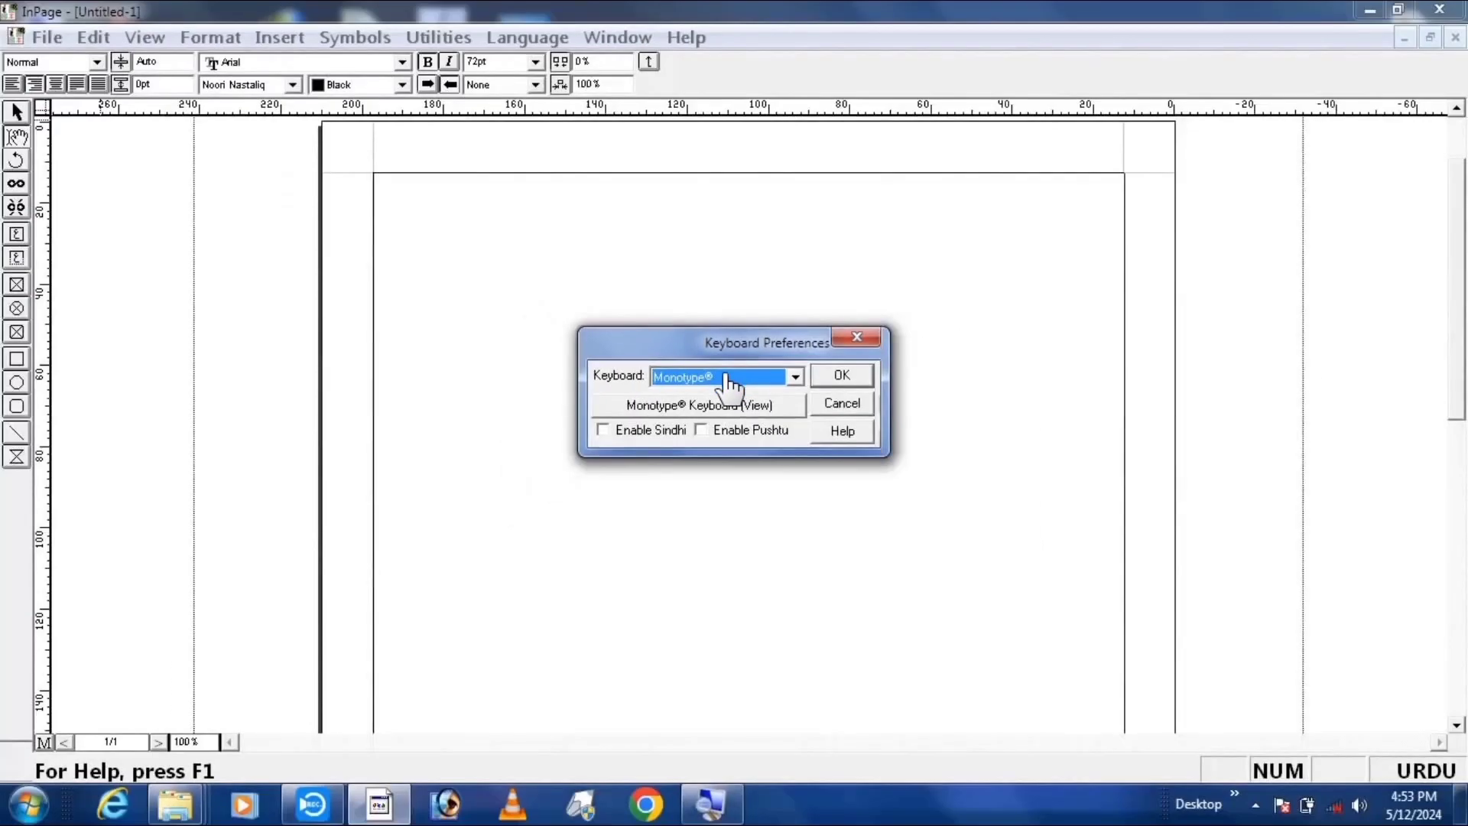
click(839, 377)
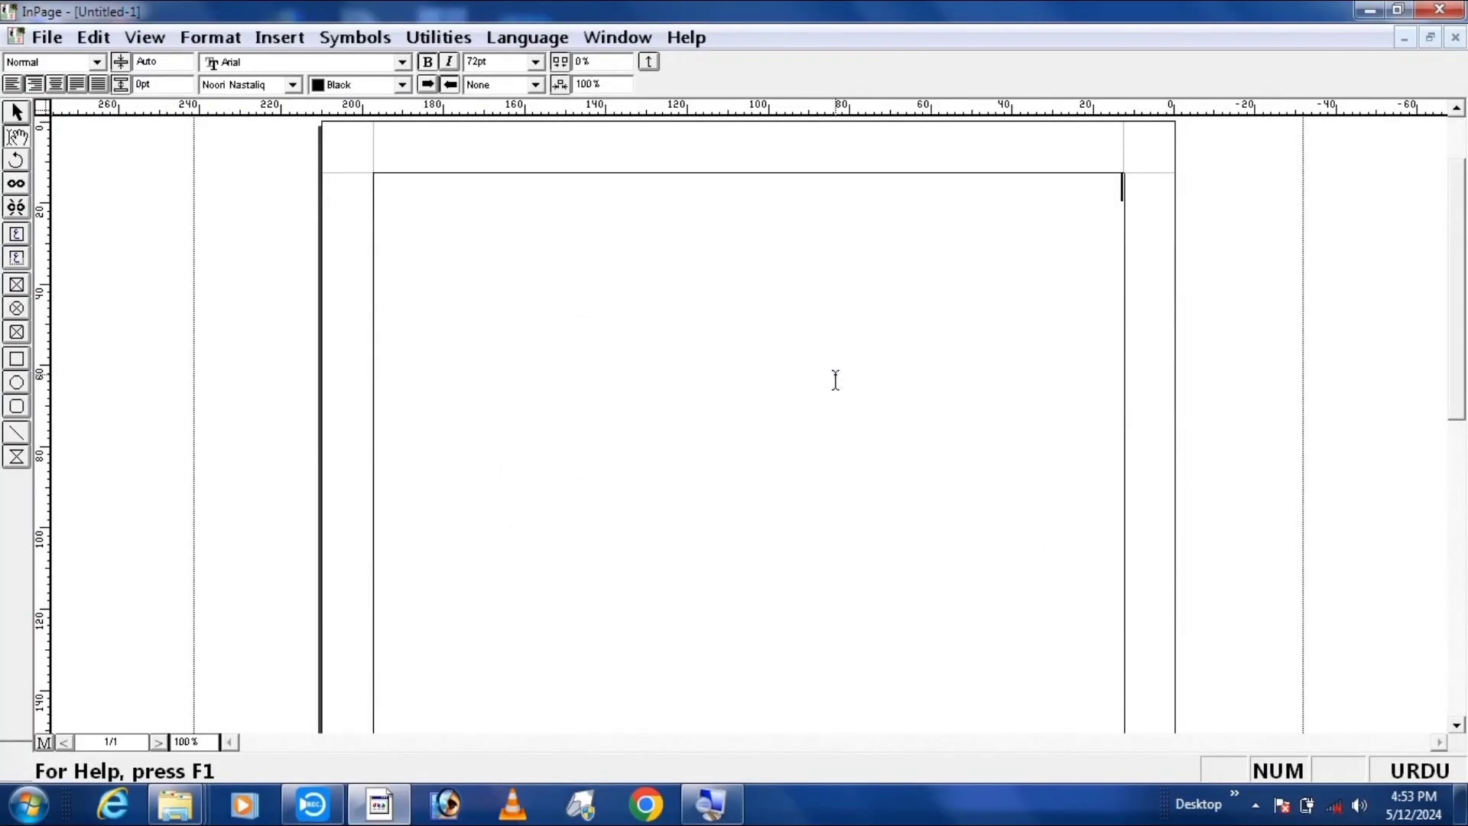
- Center the paragraph and set the character size to 72pt
click(56, 84)
click(535, 62)
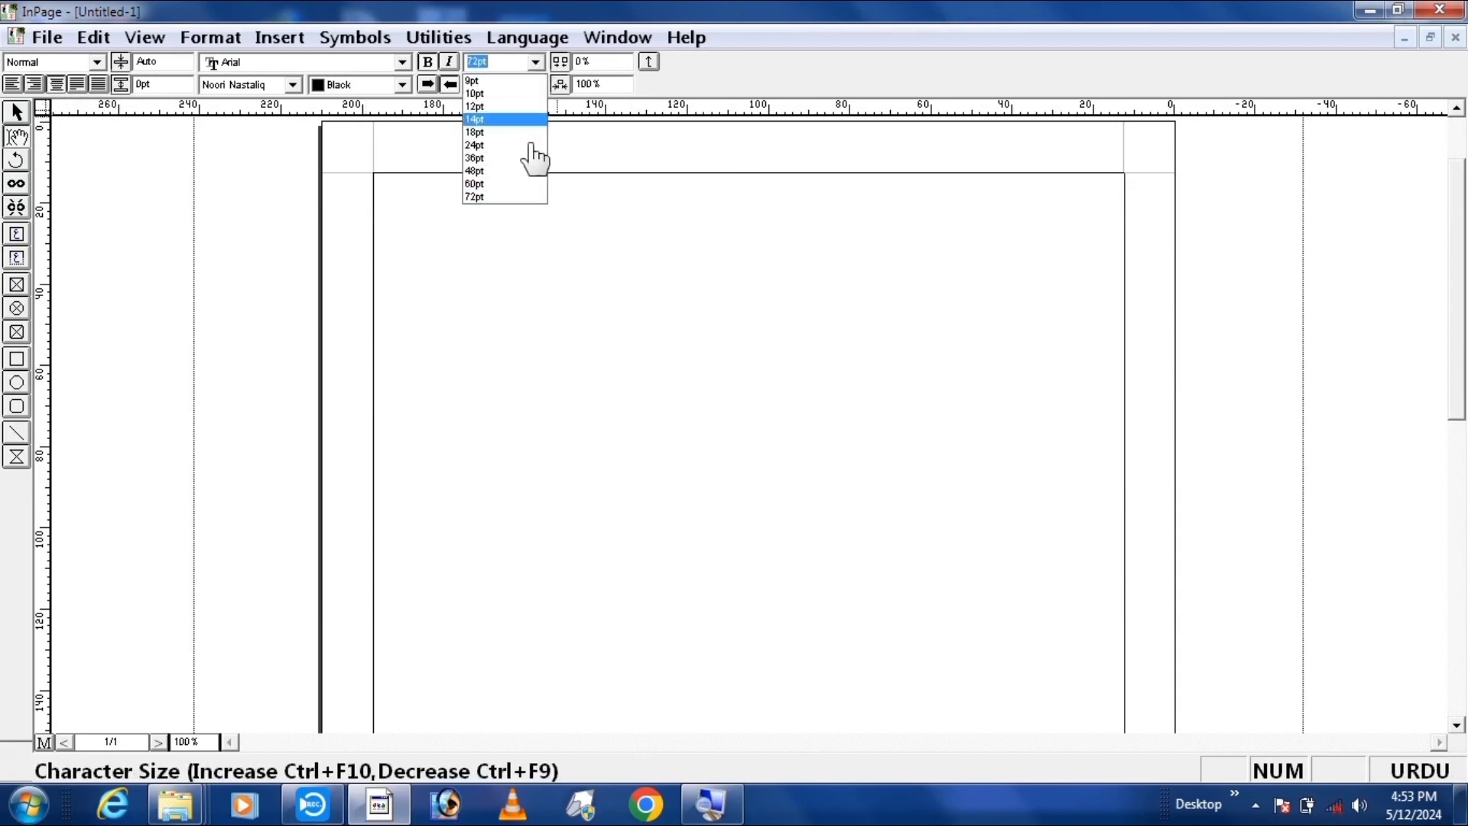
click(517, 200)
click(427, 62)
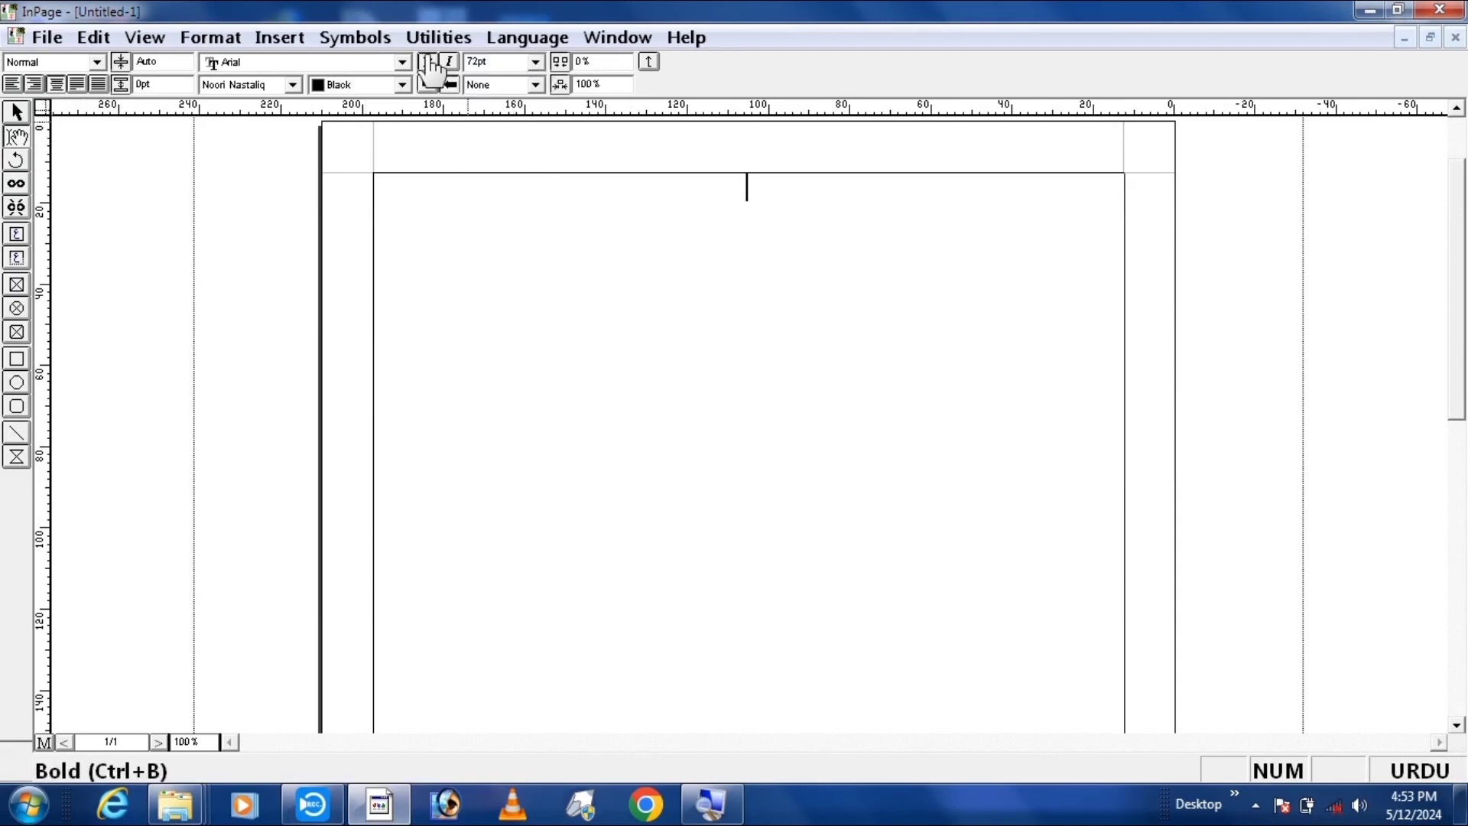
- Try out the Monotype layout with test letters including ر, ن and س, and erase them
text(ر)
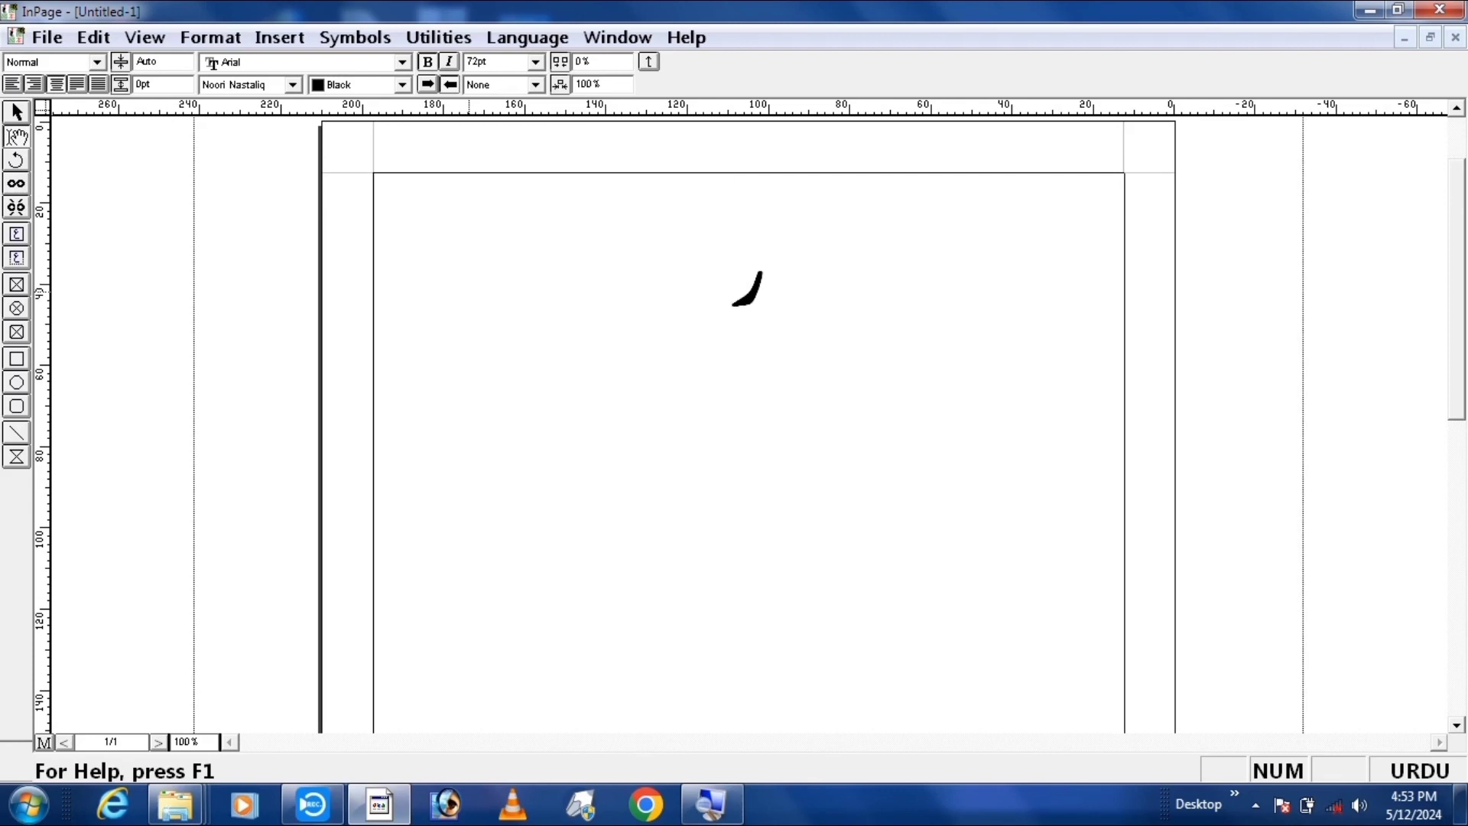
text(ن)
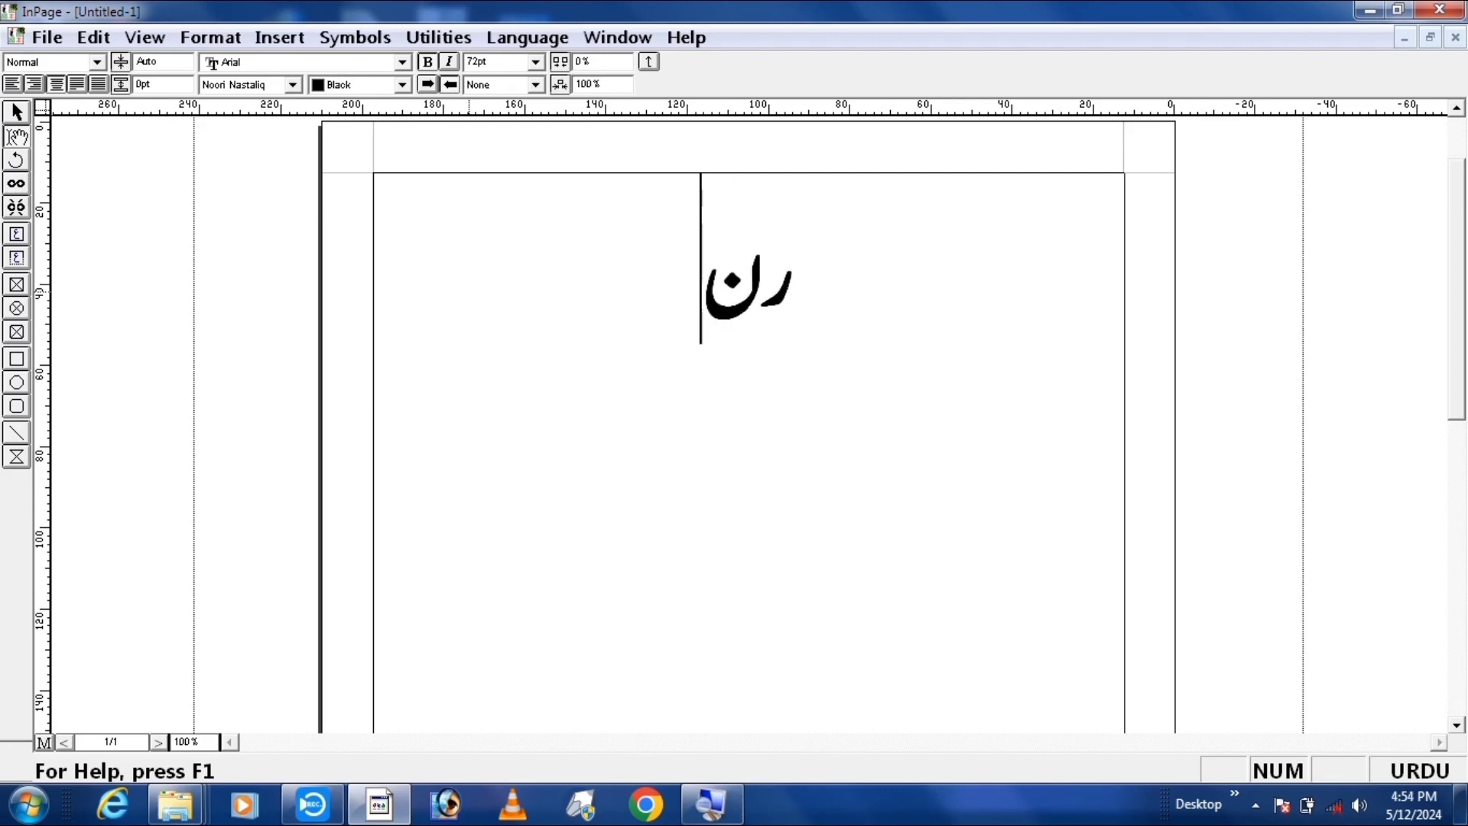
text(س)
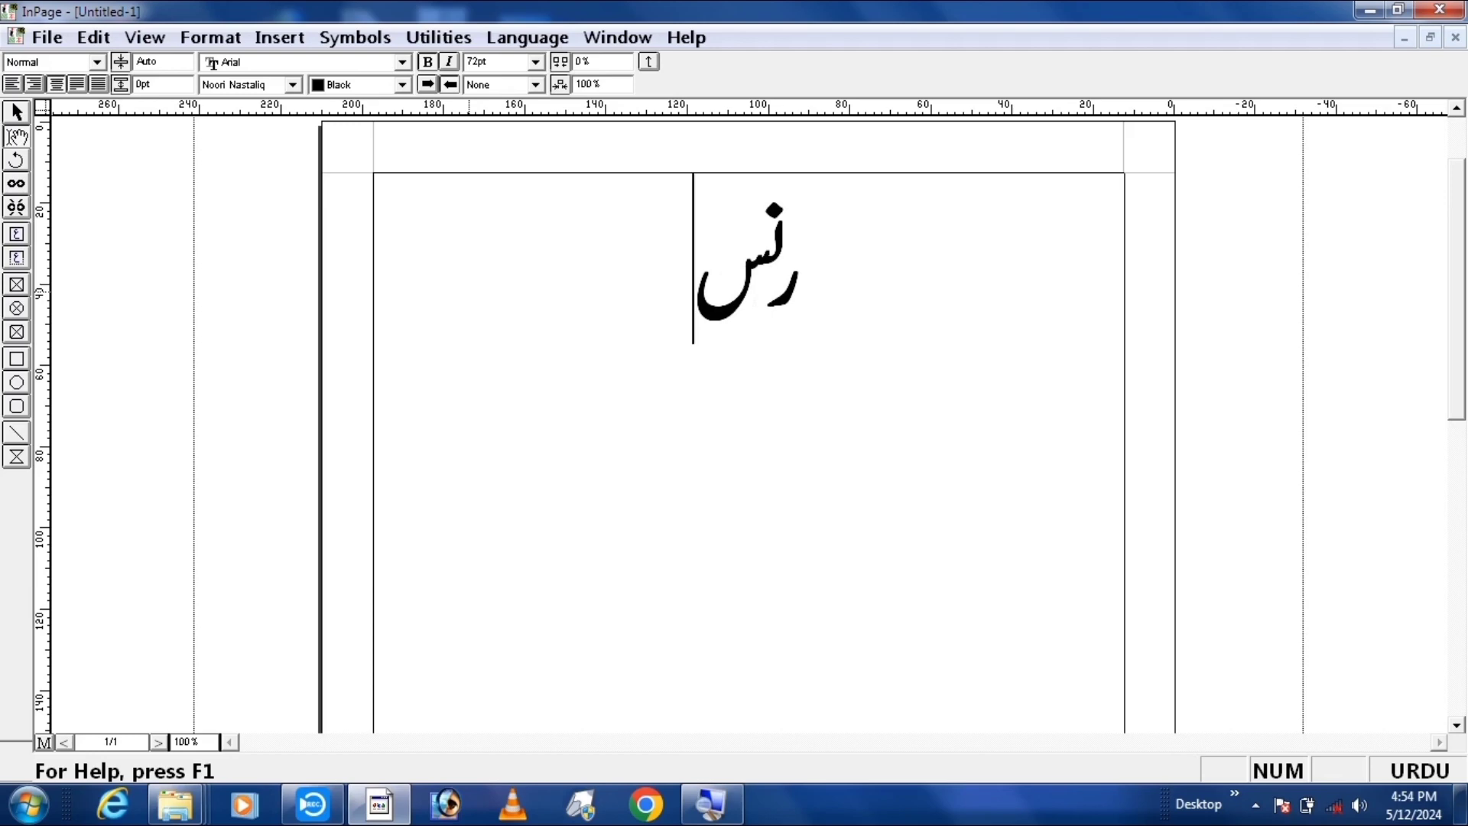
key(BackSpace)
text(س)
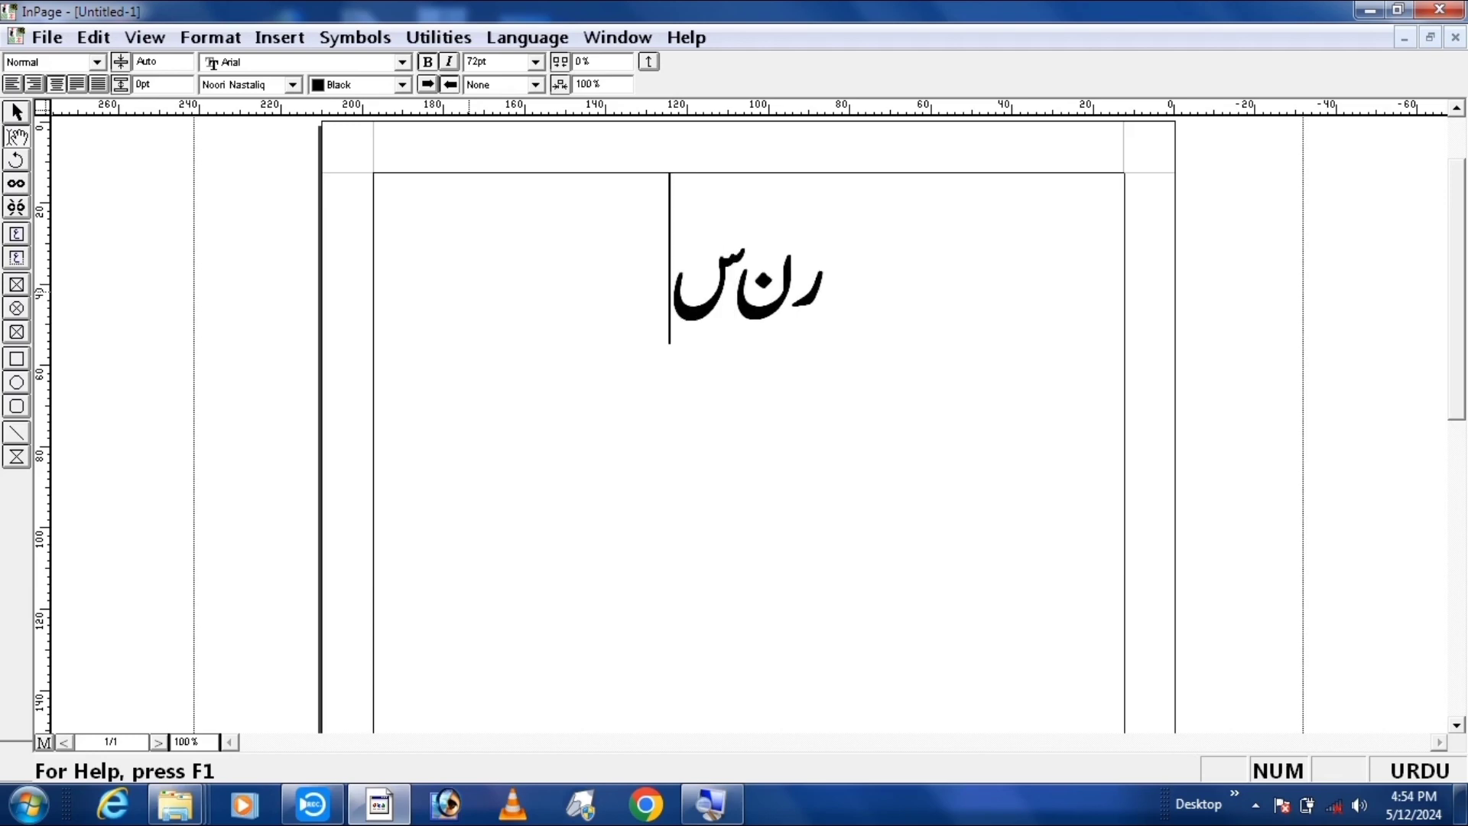
text(ق)
key(BackSpace)
key(BackSpace)
key(BackSpace)
key(BackSpace)
key(BackSpace)
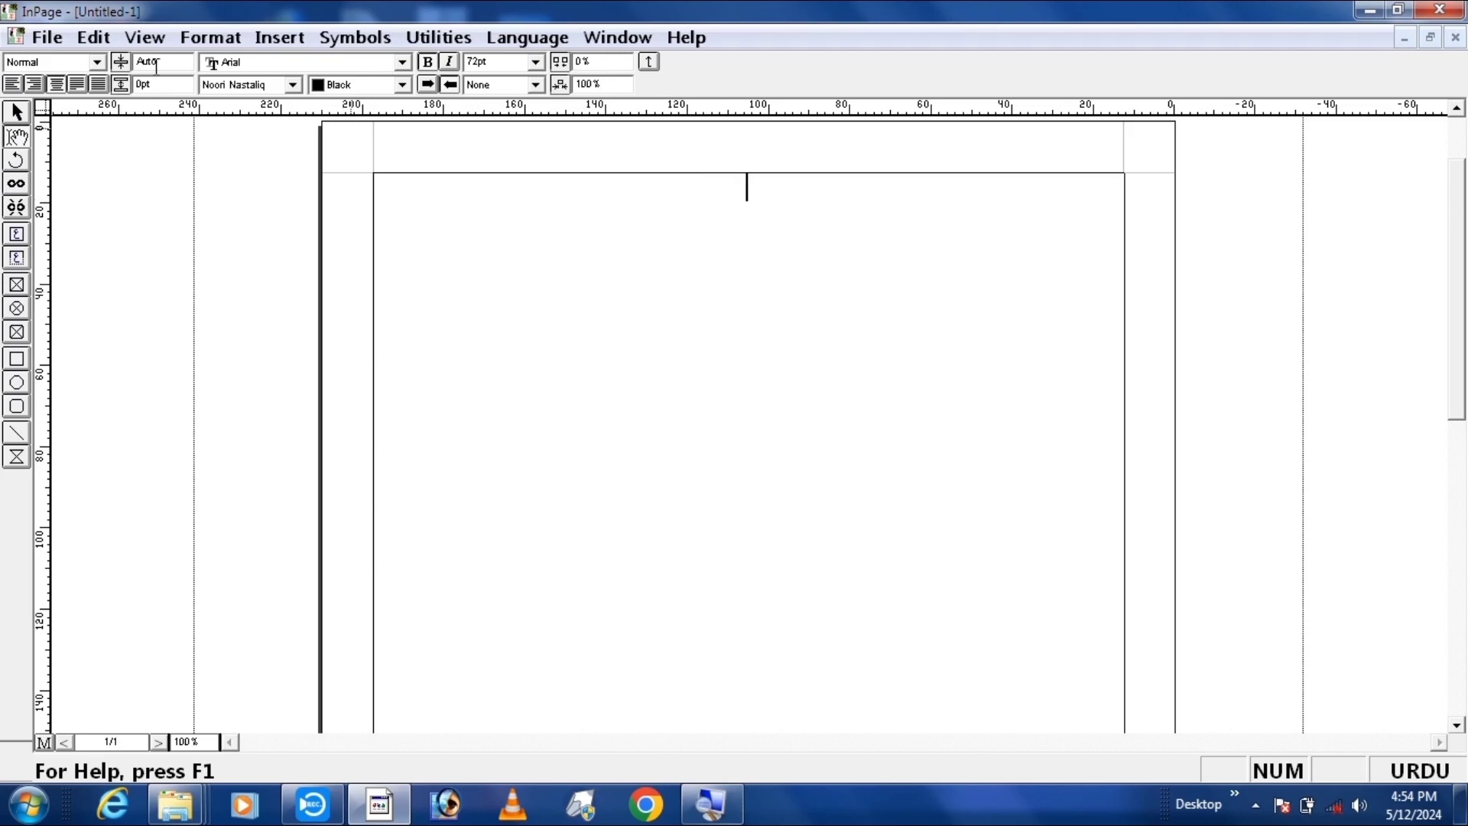
- Set the keyboard layout to Phonetic in the keyboard preferences
click(93, 37)
mouse_move(183, 478)
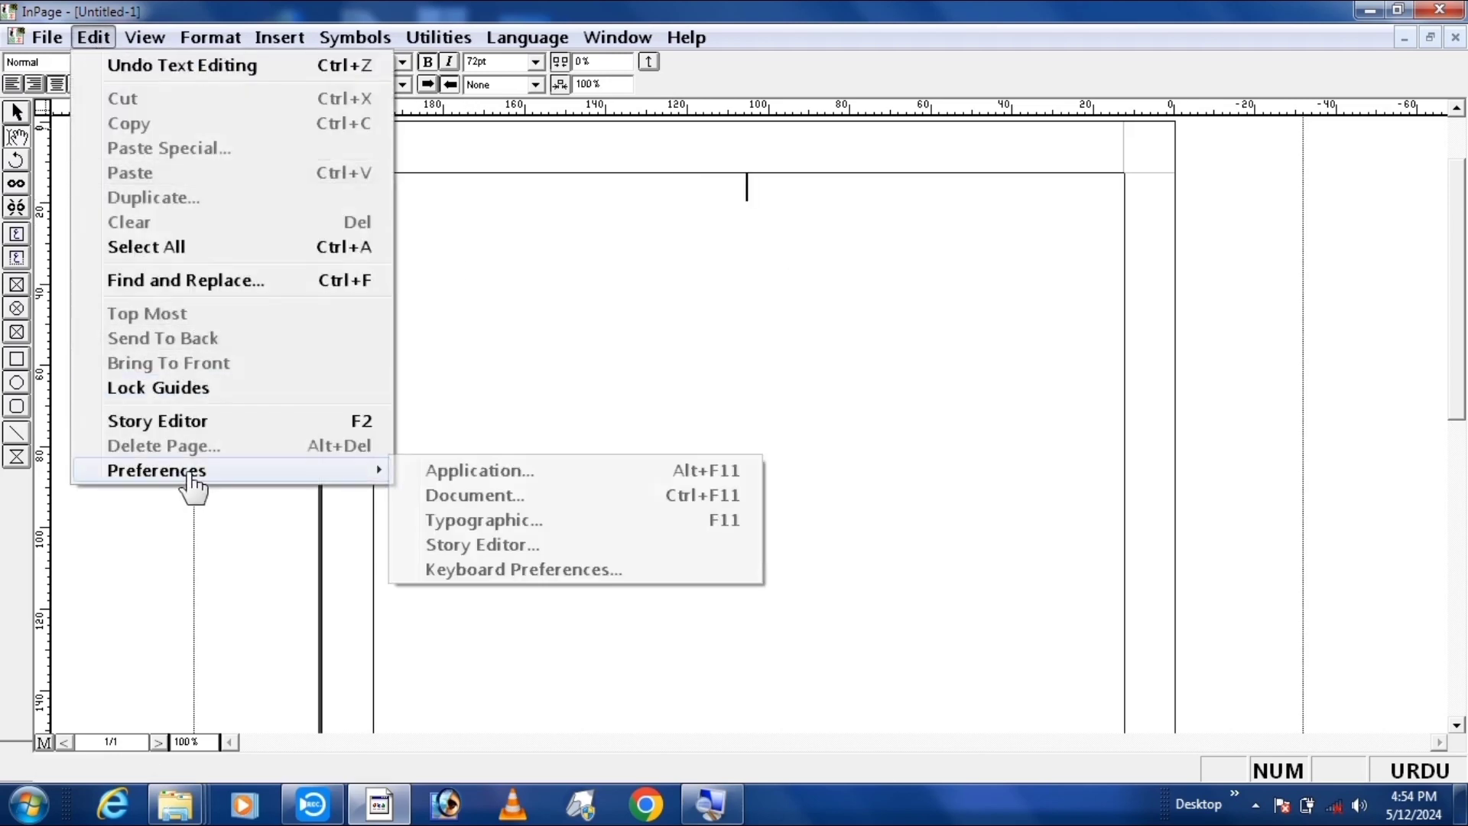
click(494, 573)
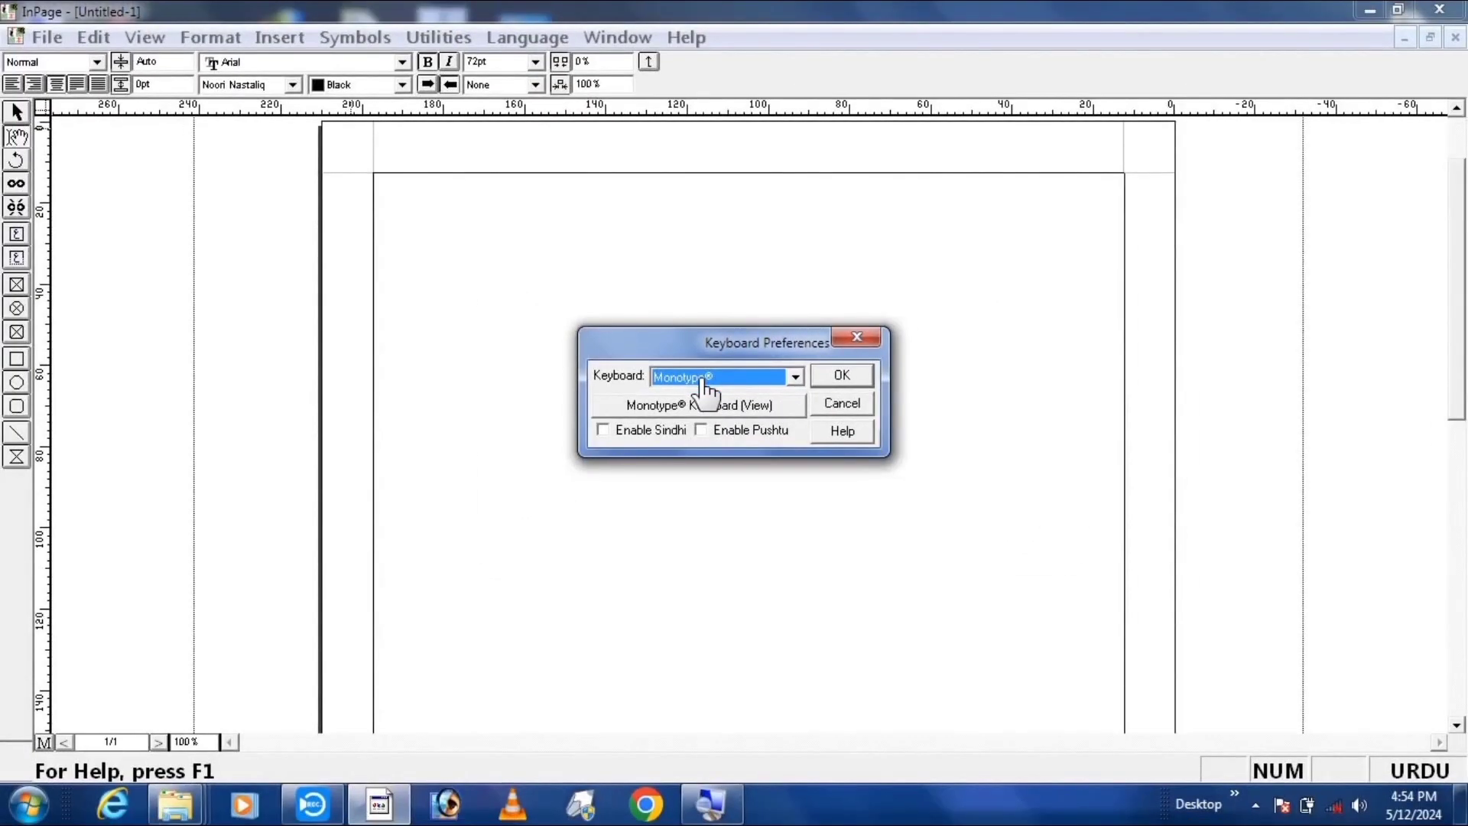
click(704, 382)
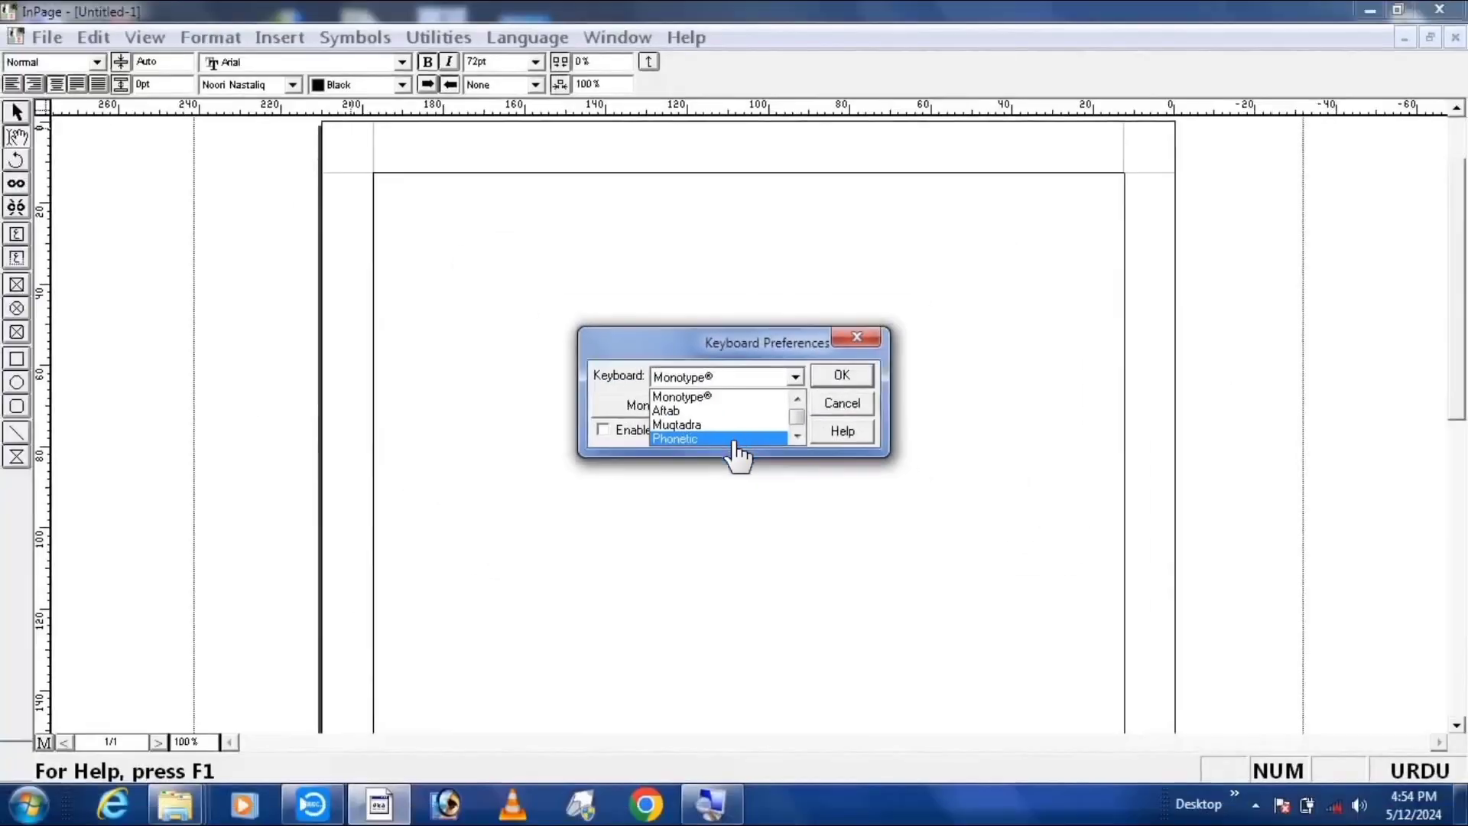
click(736, 450)
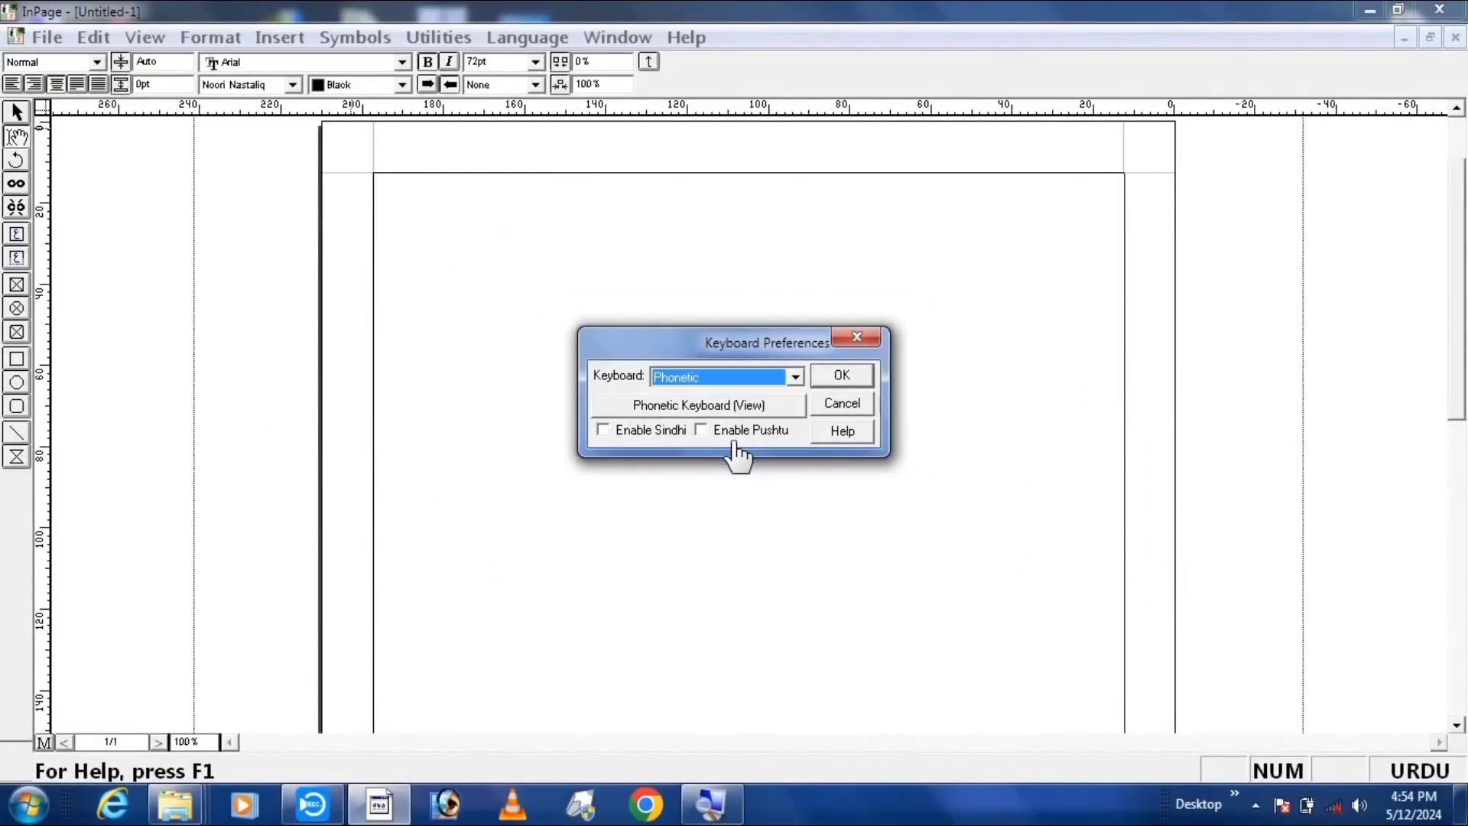
click(826, 379)
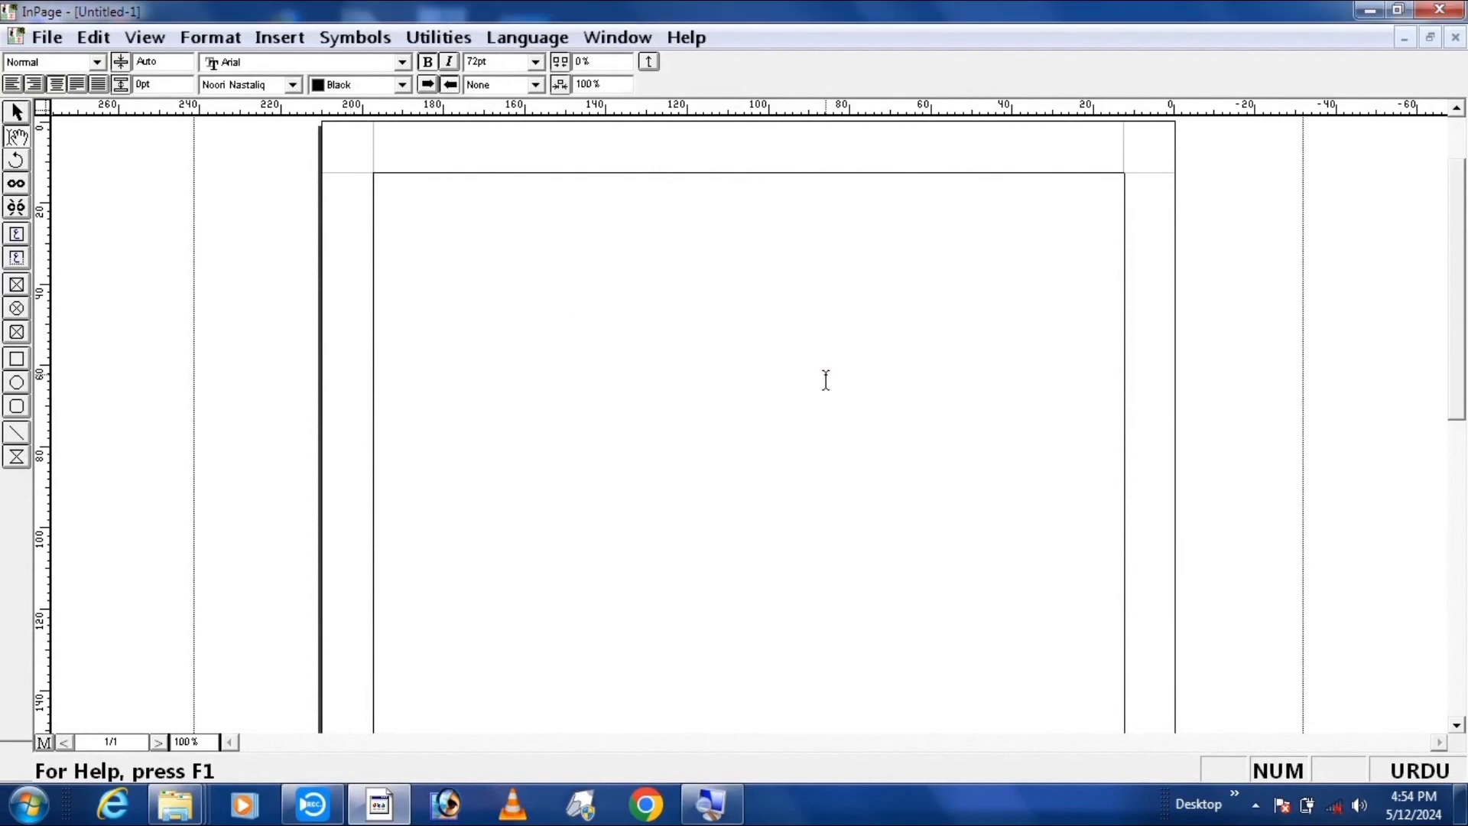
- Enter the text میرانام in the document with the Phonetic layout, and close InPage without saving the document
text(m)
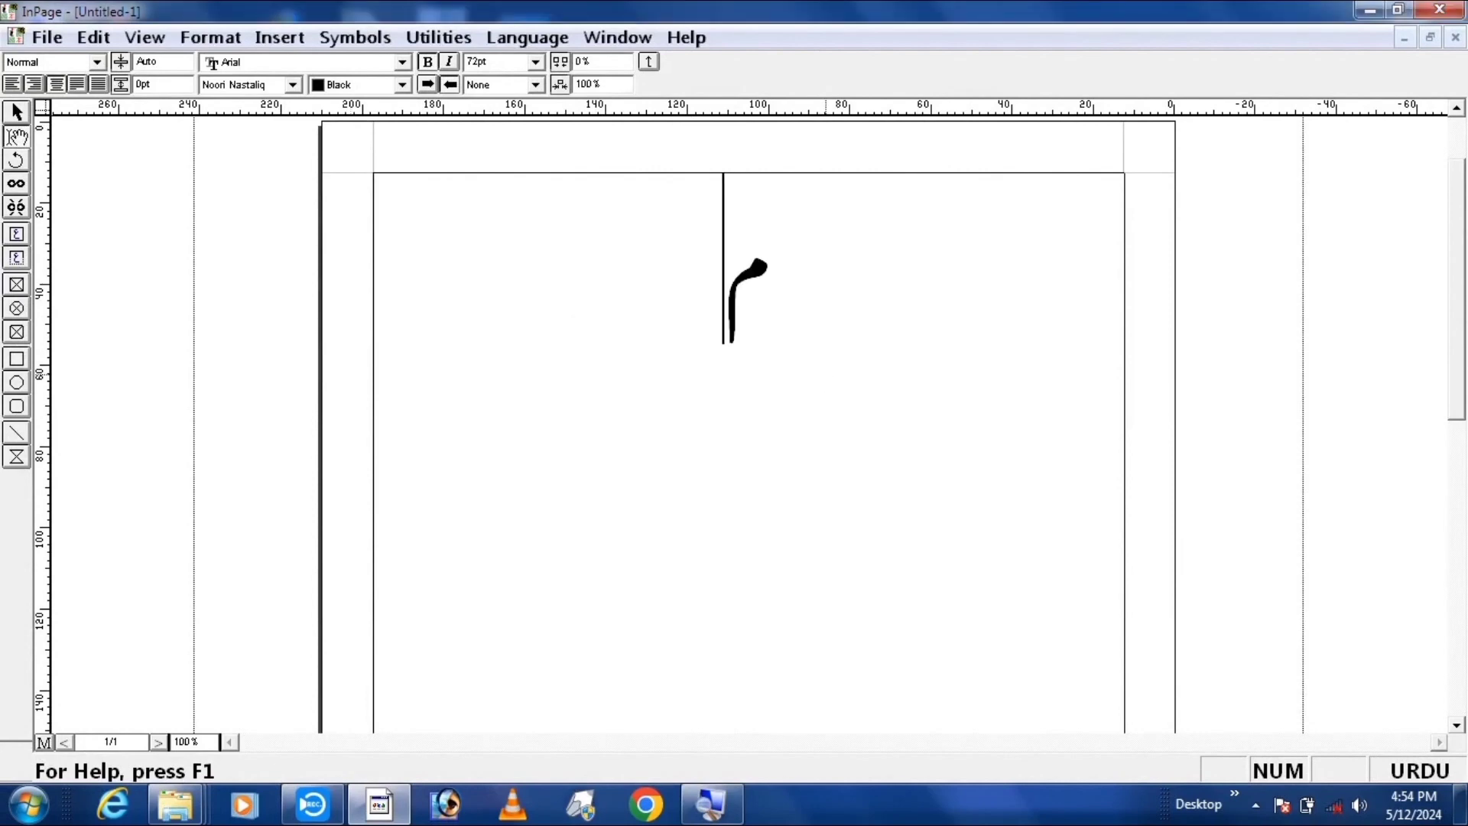
text(y)
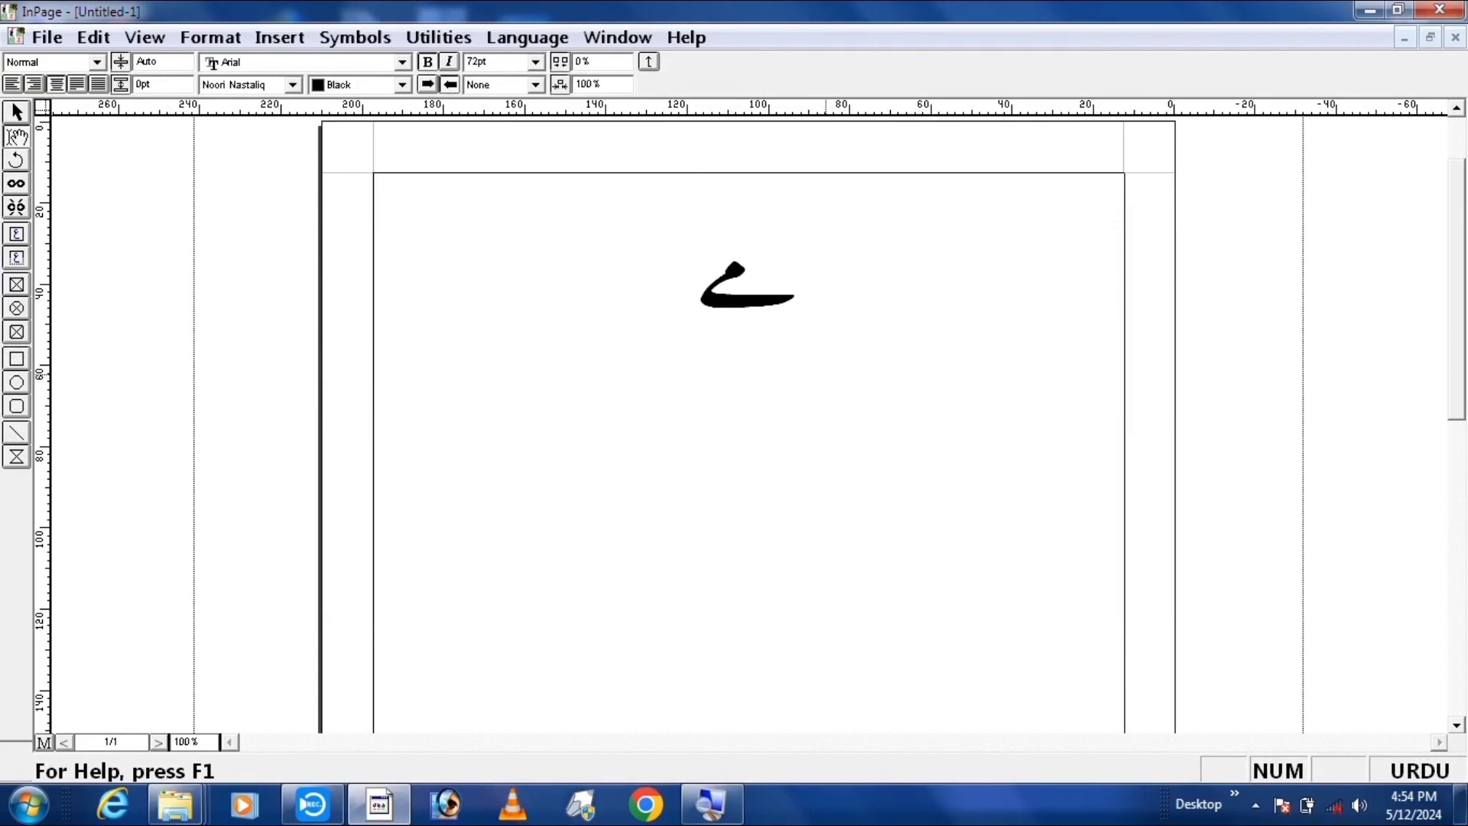
text(ra)
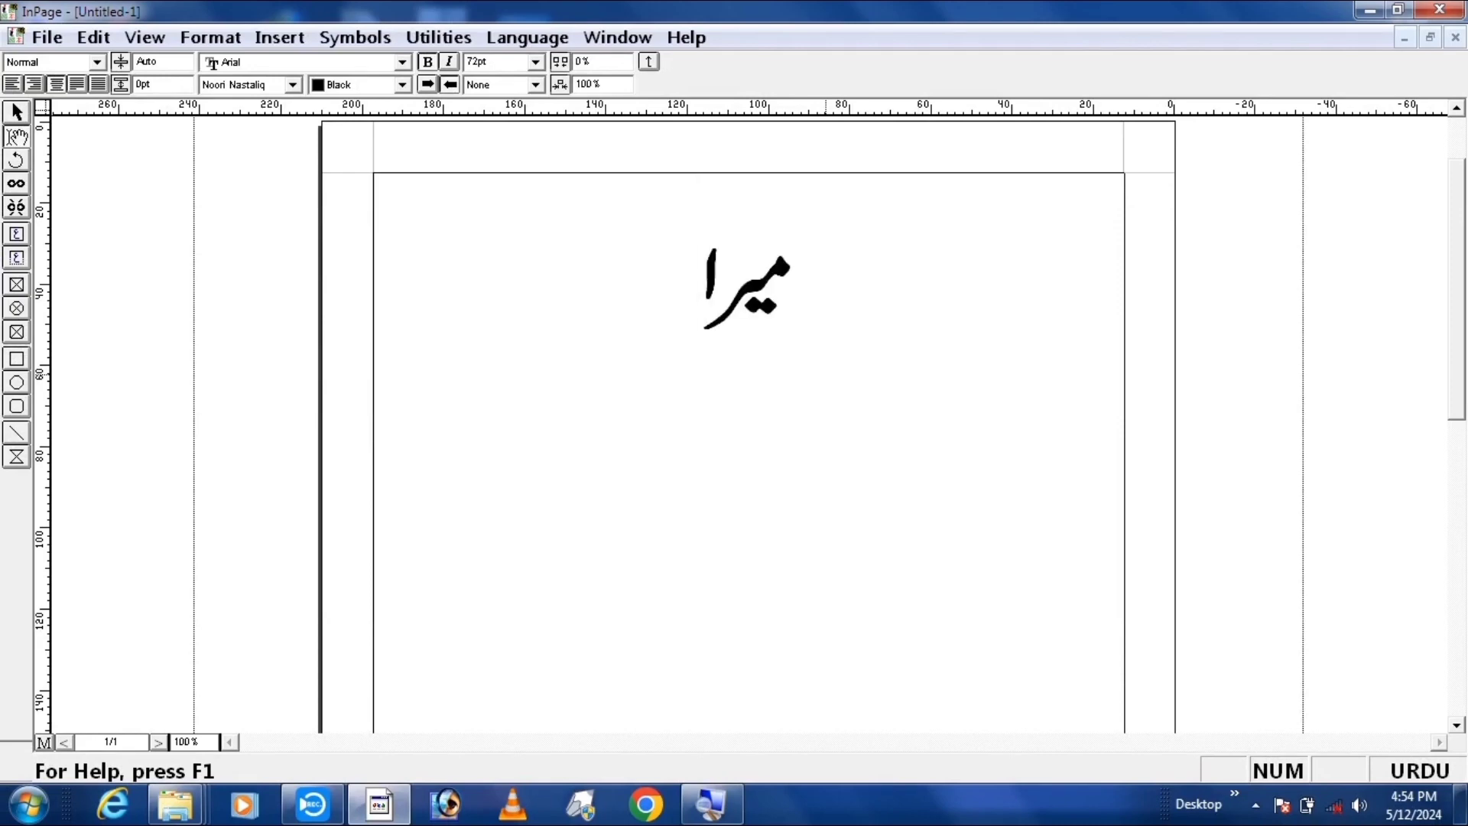
text(na)
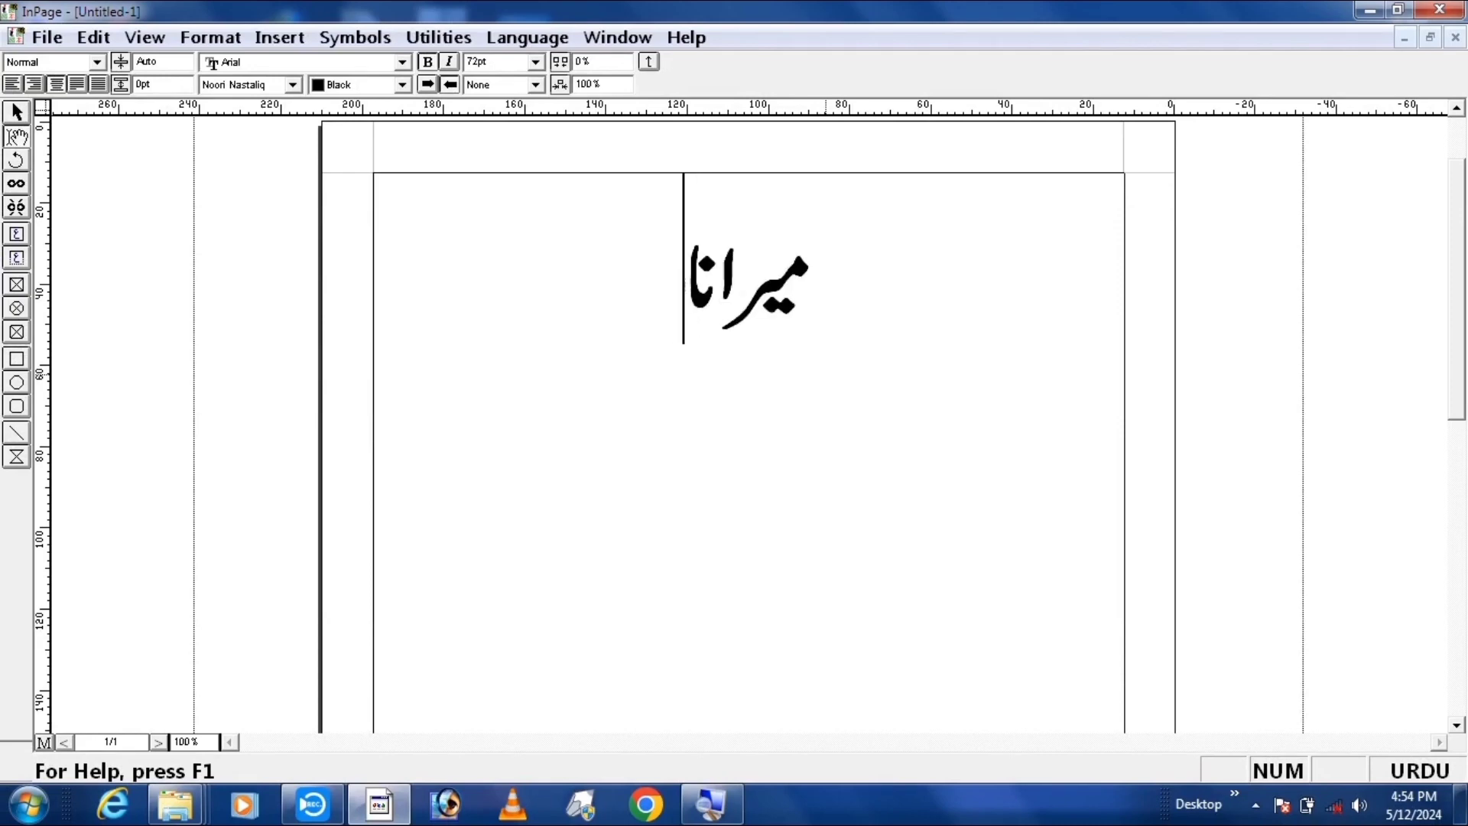
text(m)
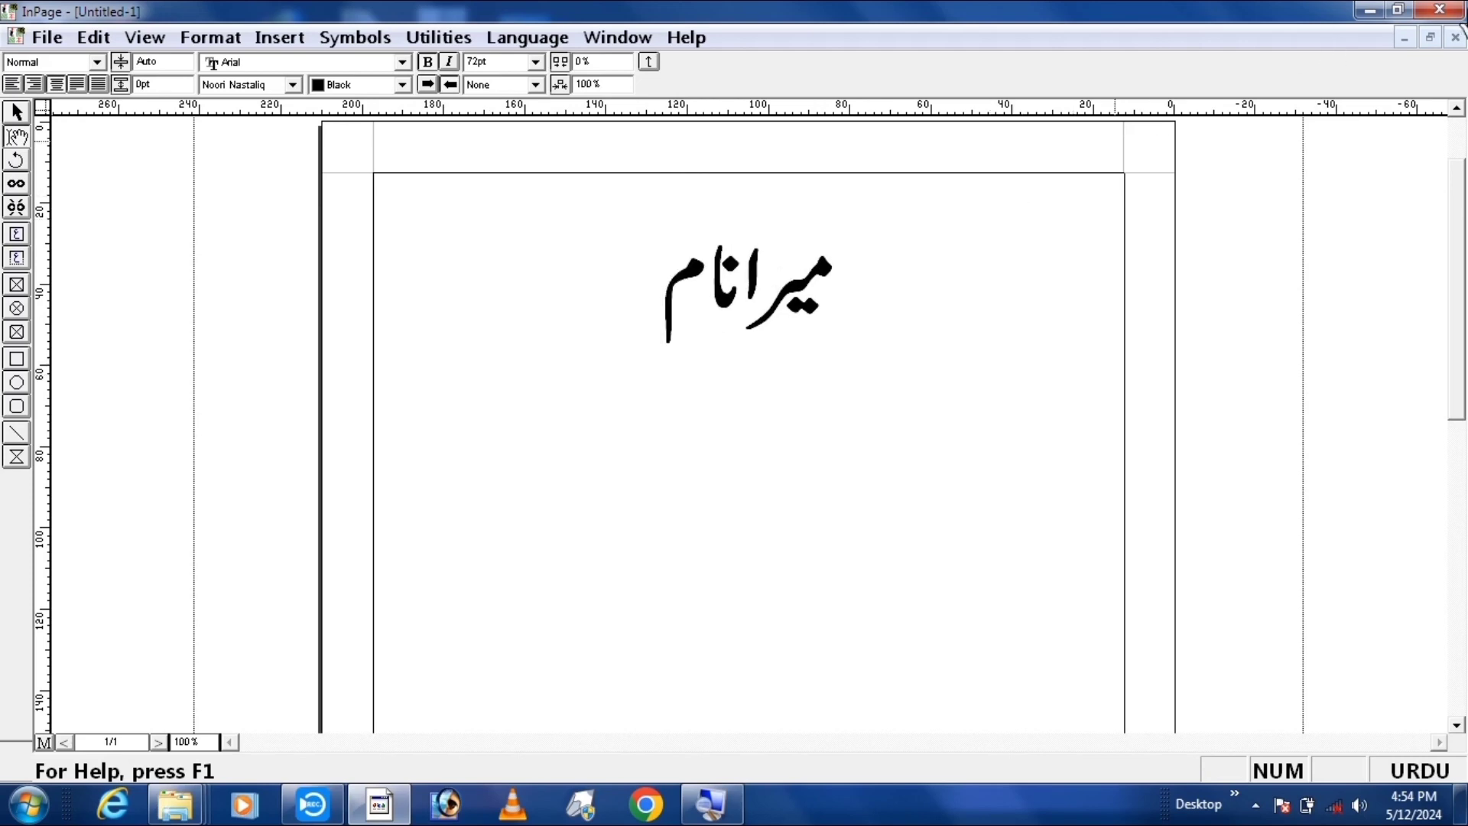
click(1450, 11)
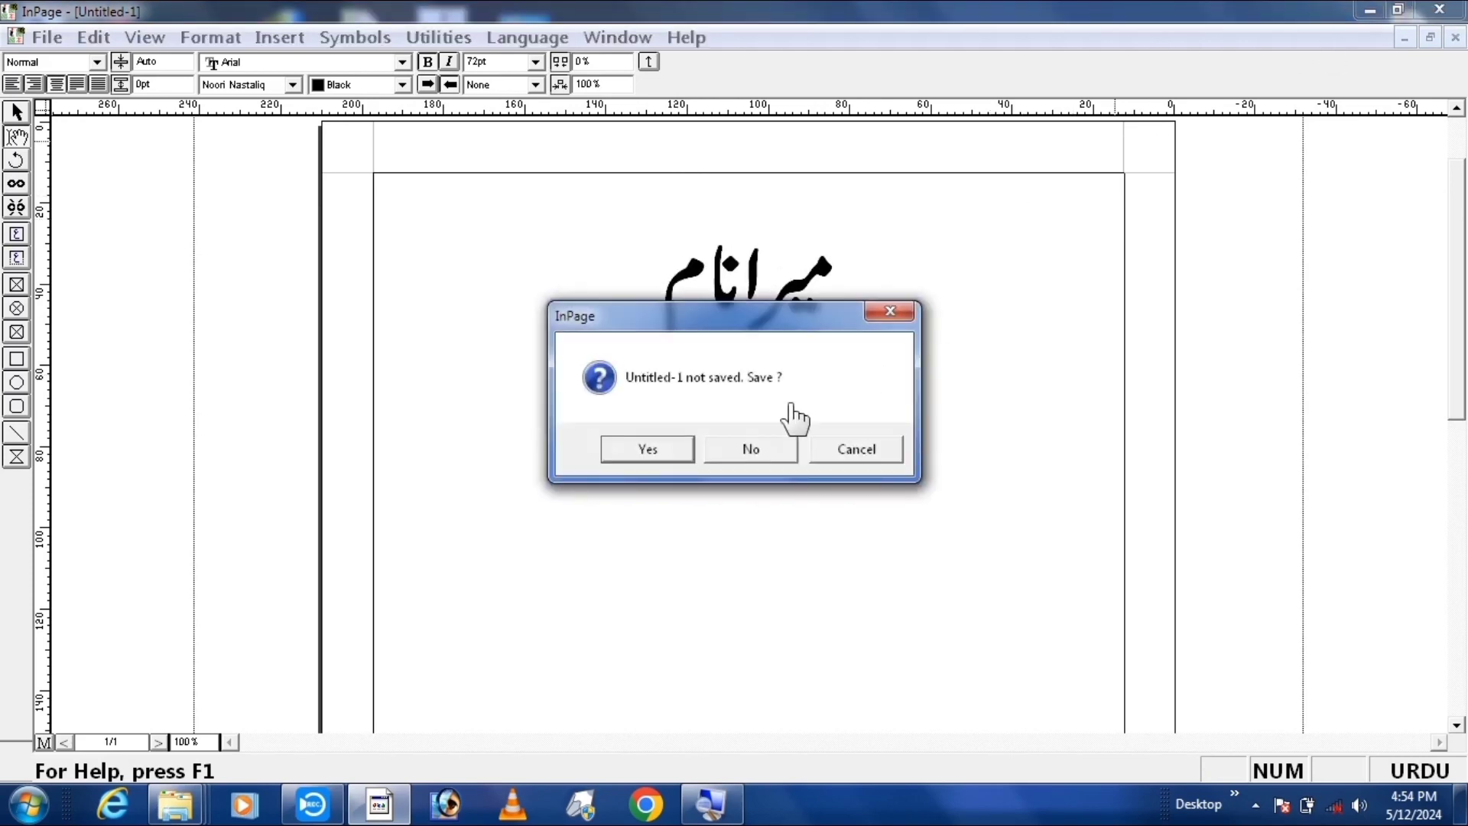
click(752, 457)
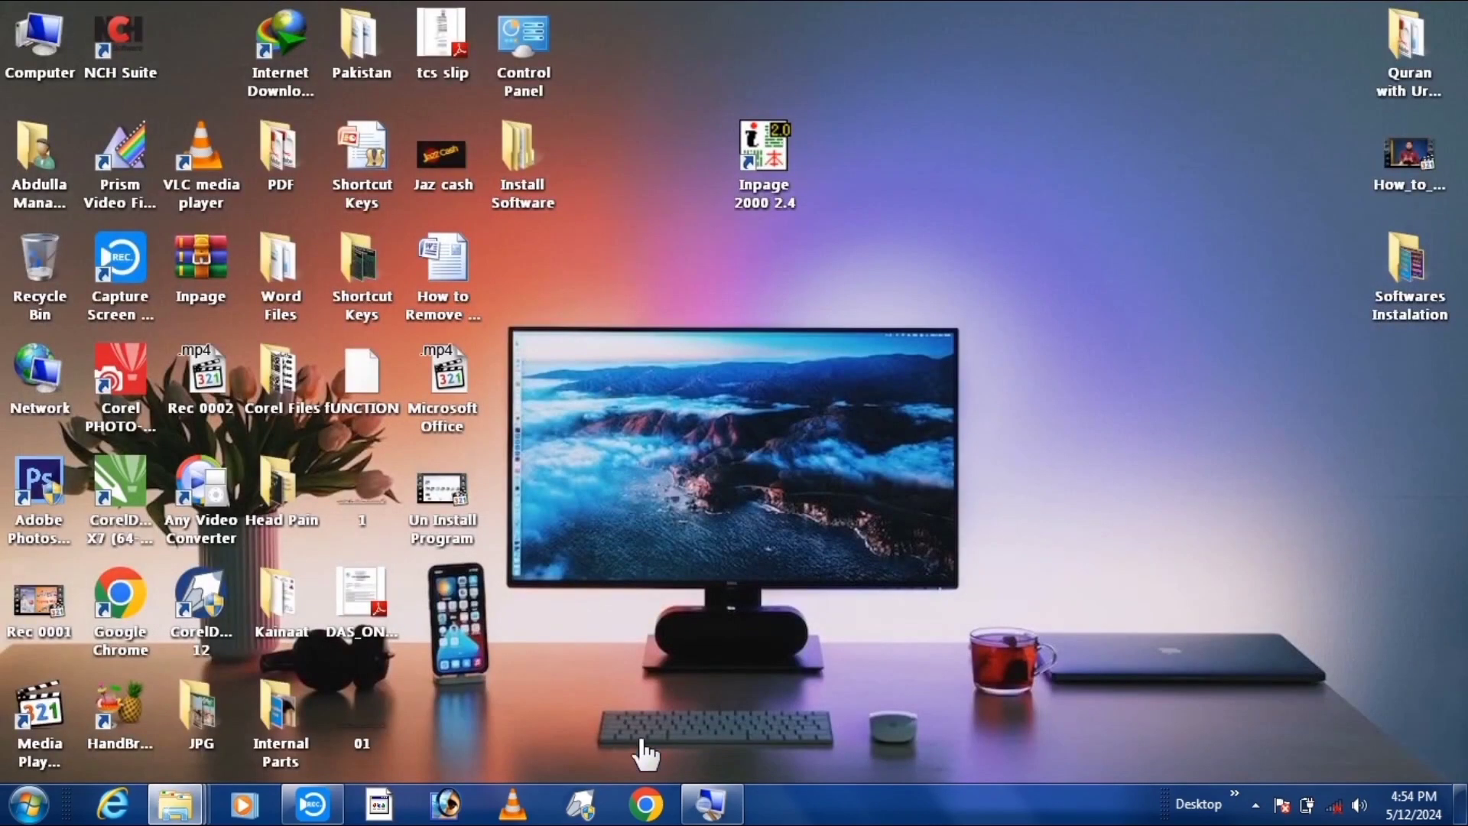
- In the 02 Inpage folder inside the desktop's Install Software folder, extract the Inpage archive in place
double_click(515, 149)
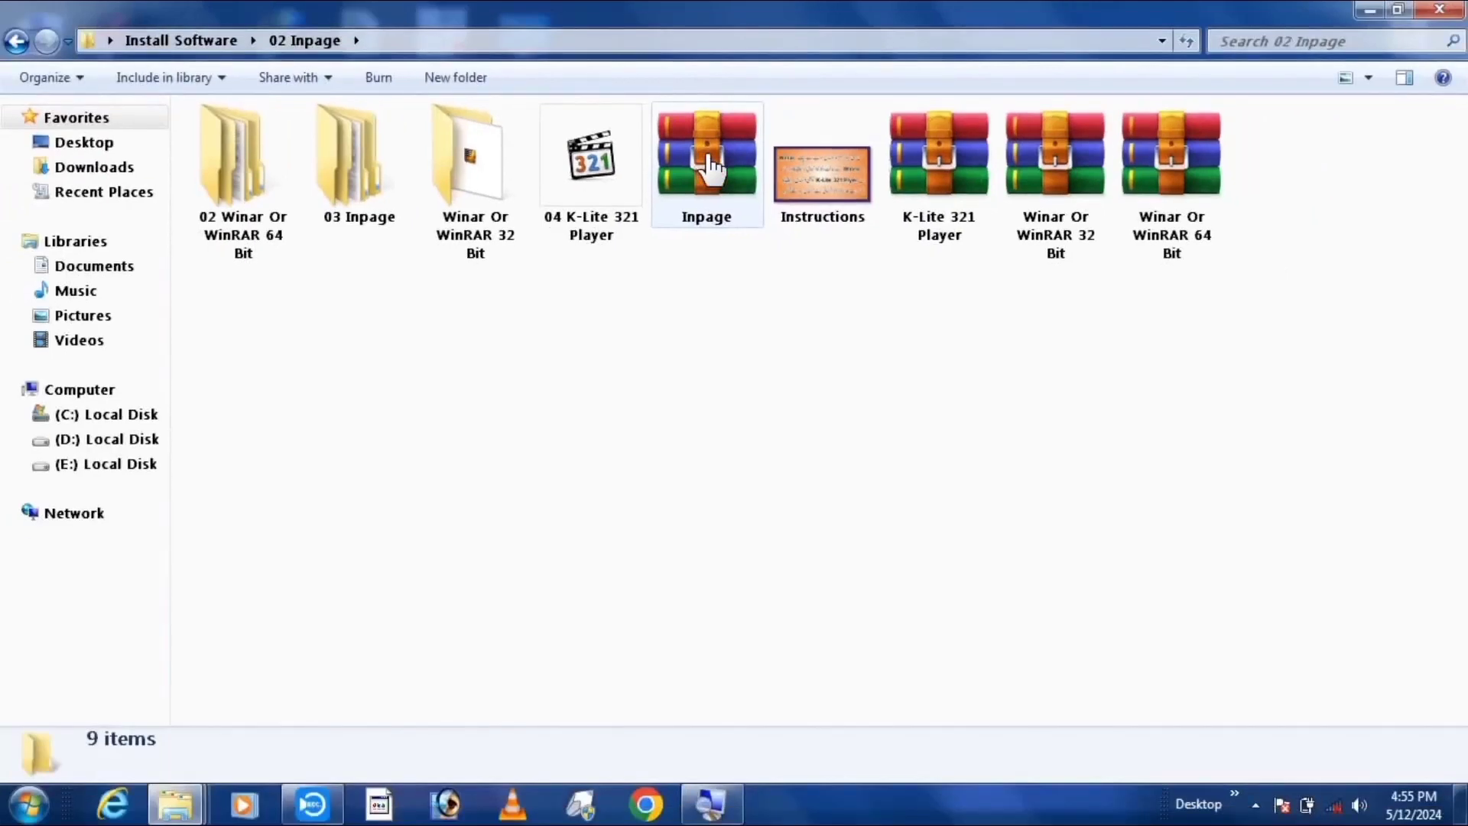
right_click(711, 164)
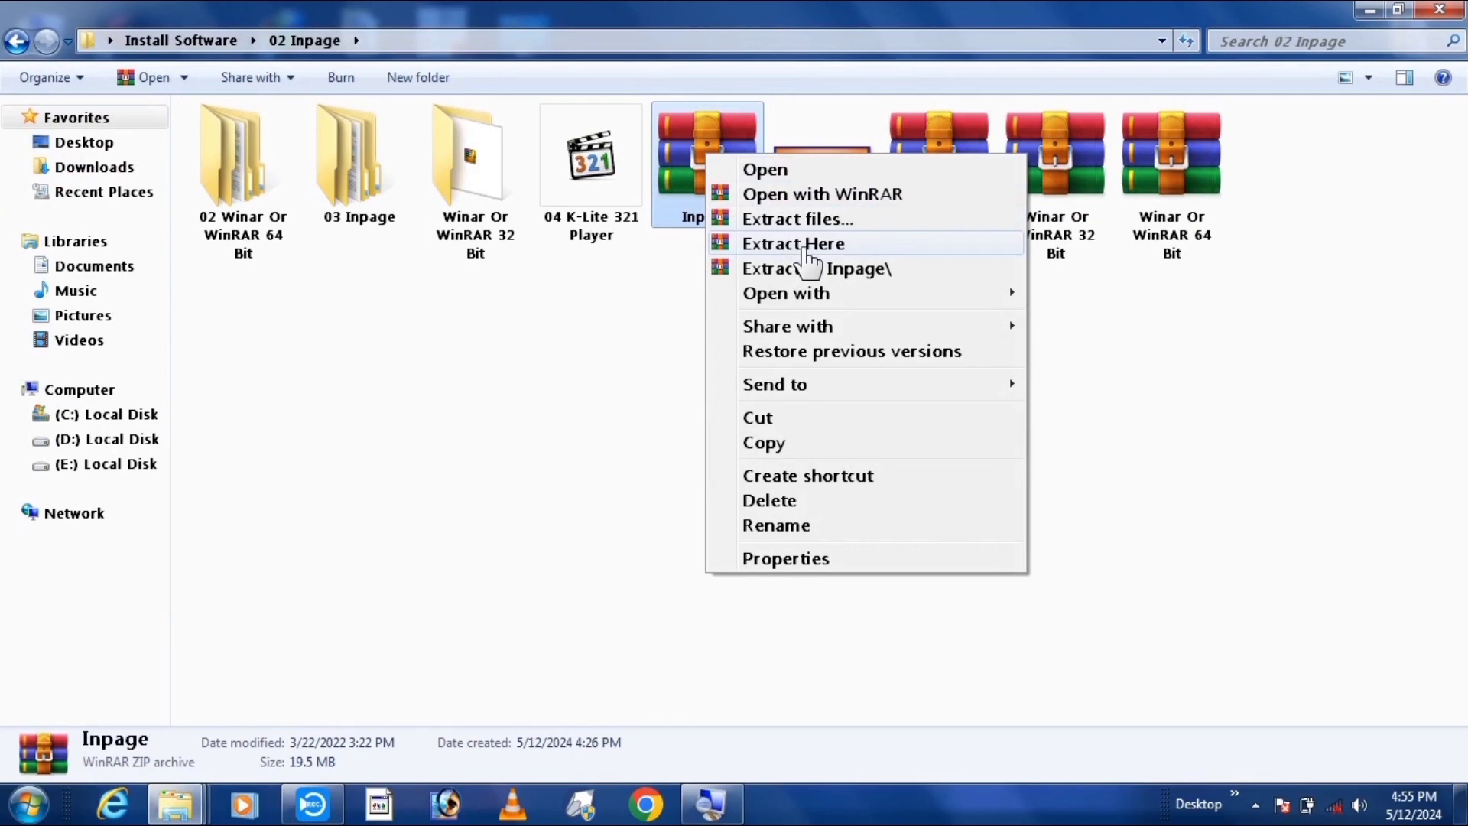
click(793, 243)
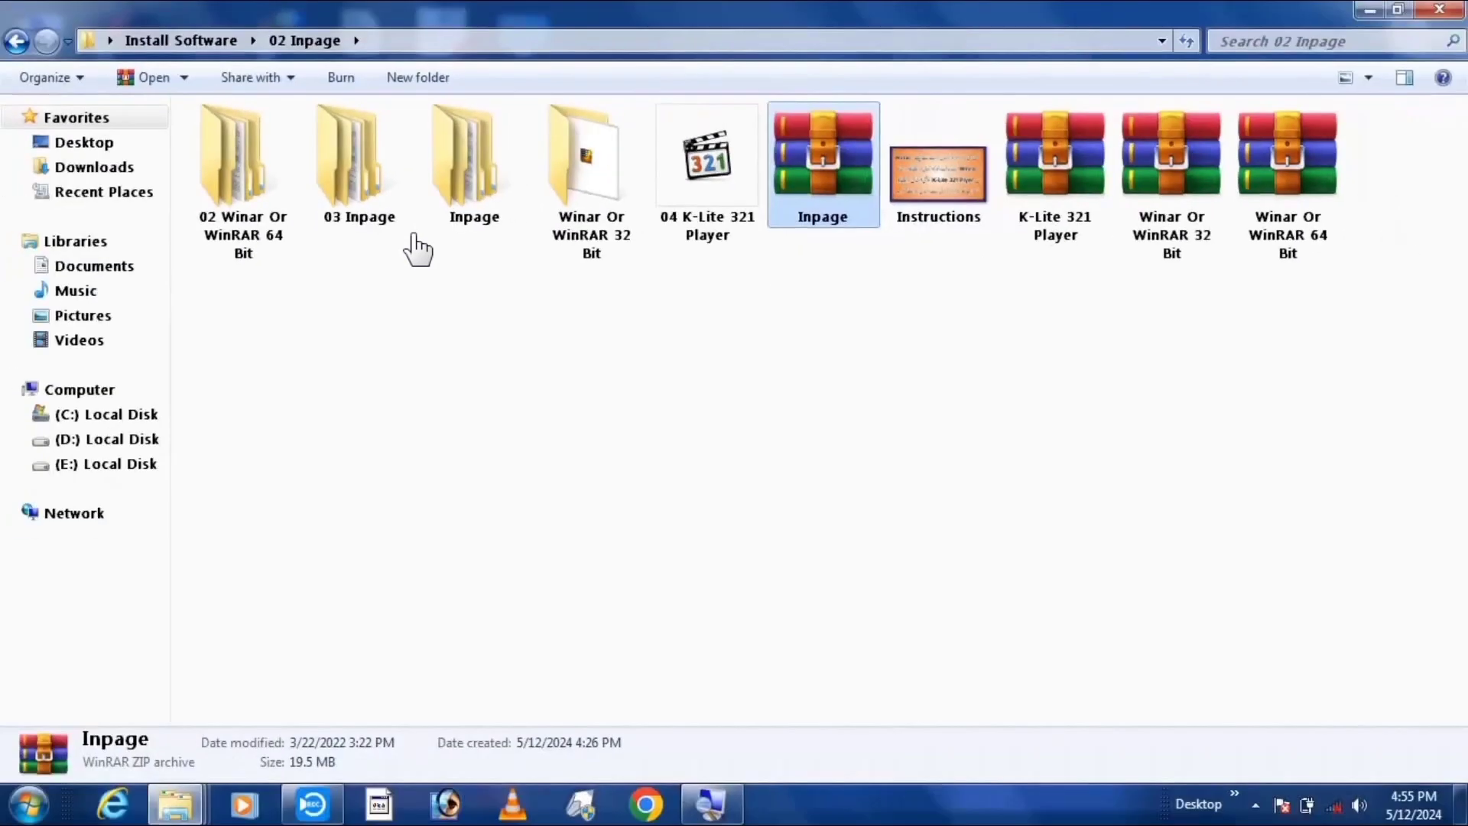
- Browse the extracted Inpage folder through Urdu collection to Inpage 2000 2.4 With HASP Driver, enlarging the icons in each folder
double_click(468, 203)
click(1369, 77)
click(1370, 92)
double_click(251, 170)
click(1368, 77)
click(1370, 92)
double_click(237, 159)
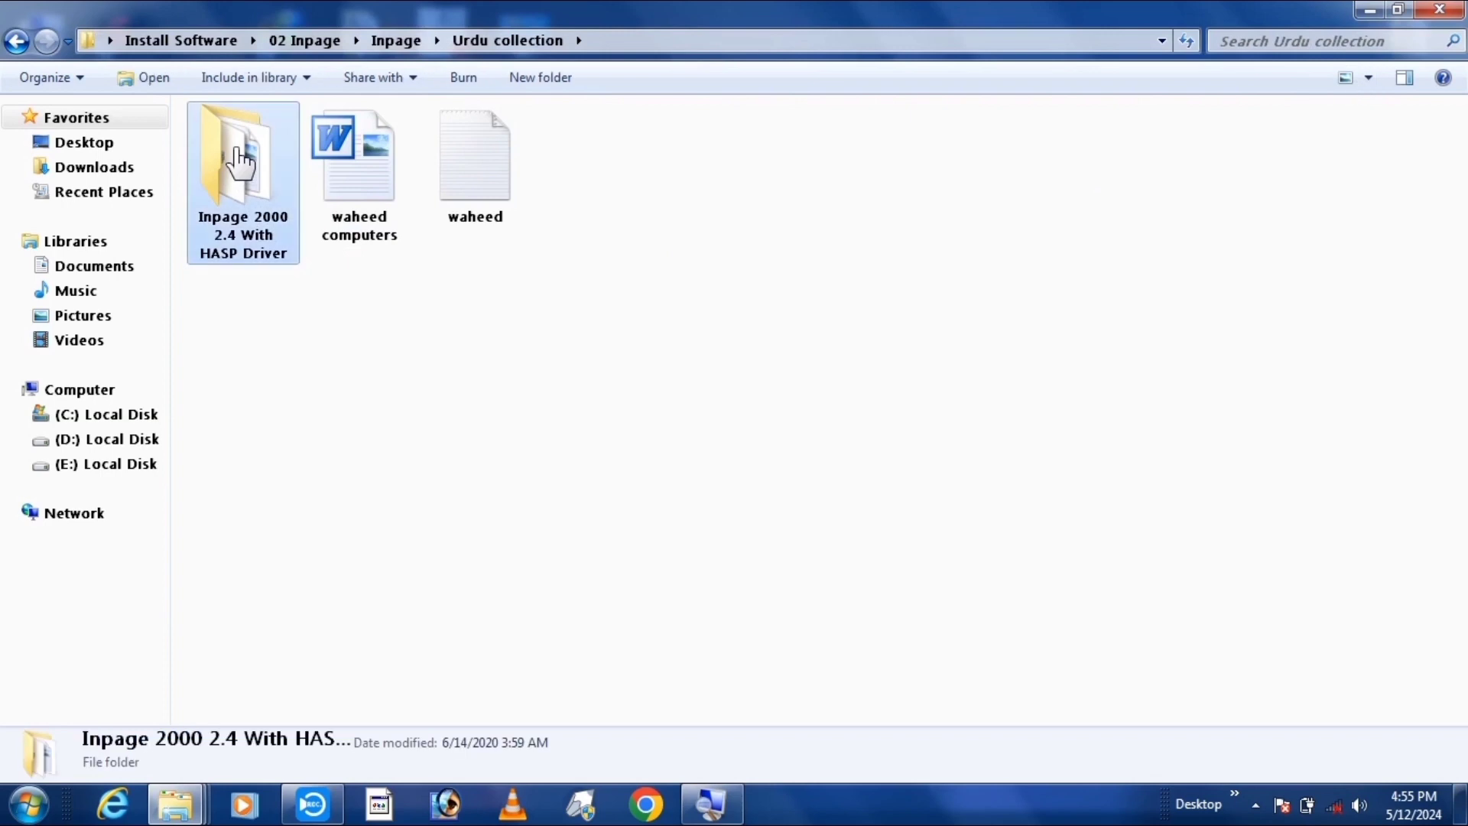
click(1369, 77)
click(1369, 68)
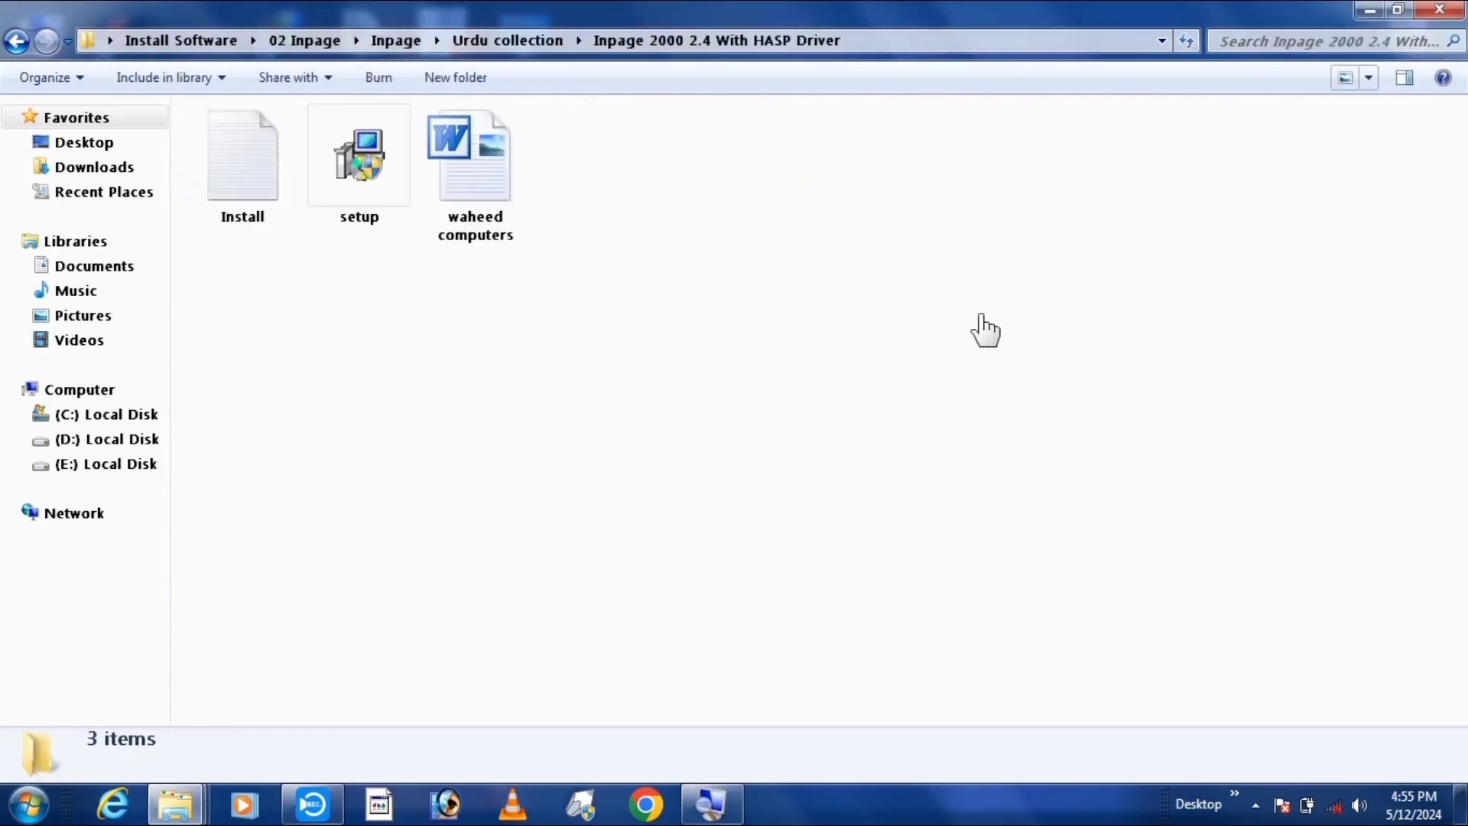
- Return to the 02 Inpage folder and bring up the extraction options for the Inpage archive
key(BackSpace)
key(BackSpace)
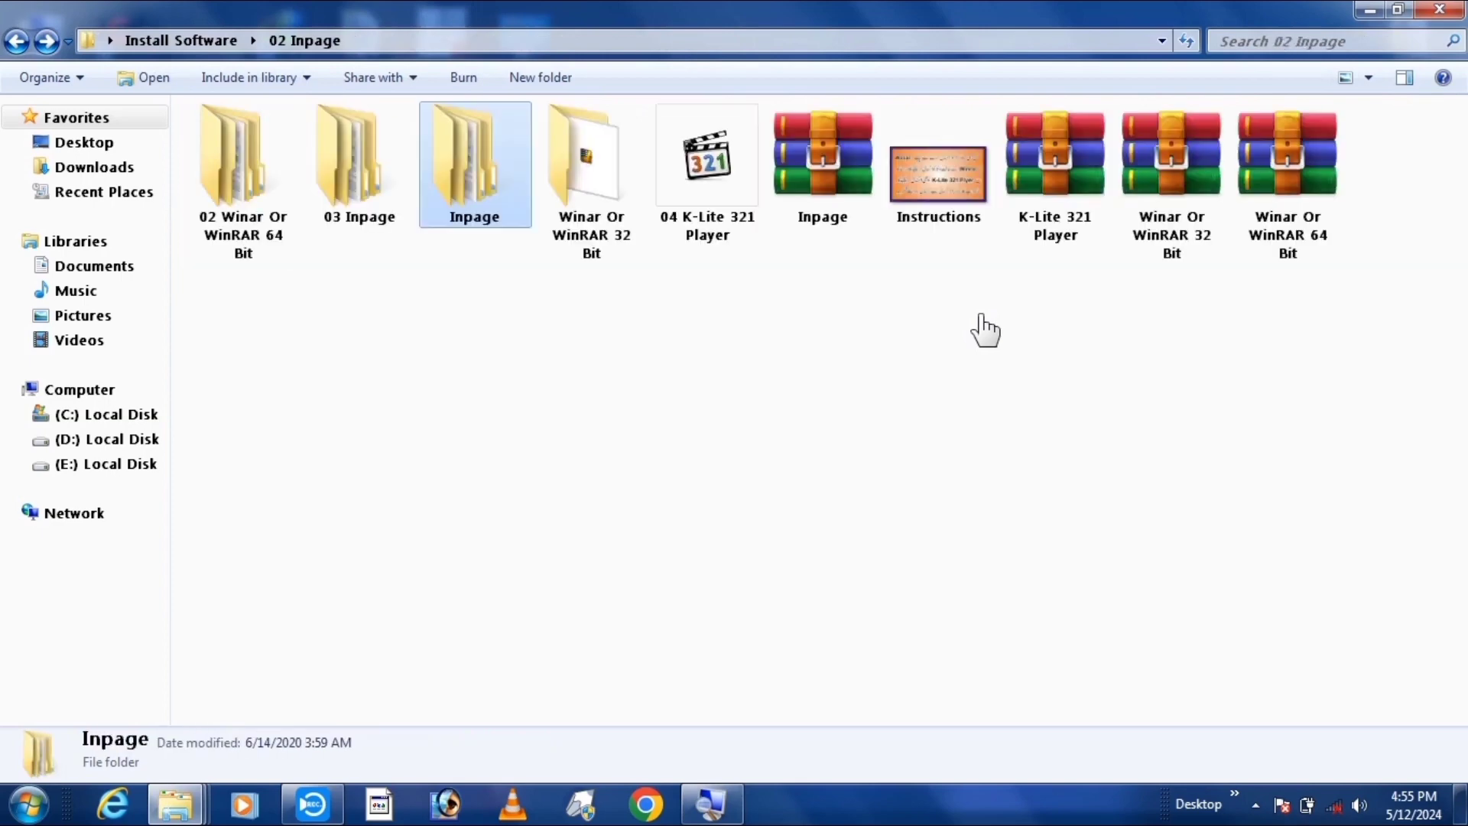
right_click(829, 177)
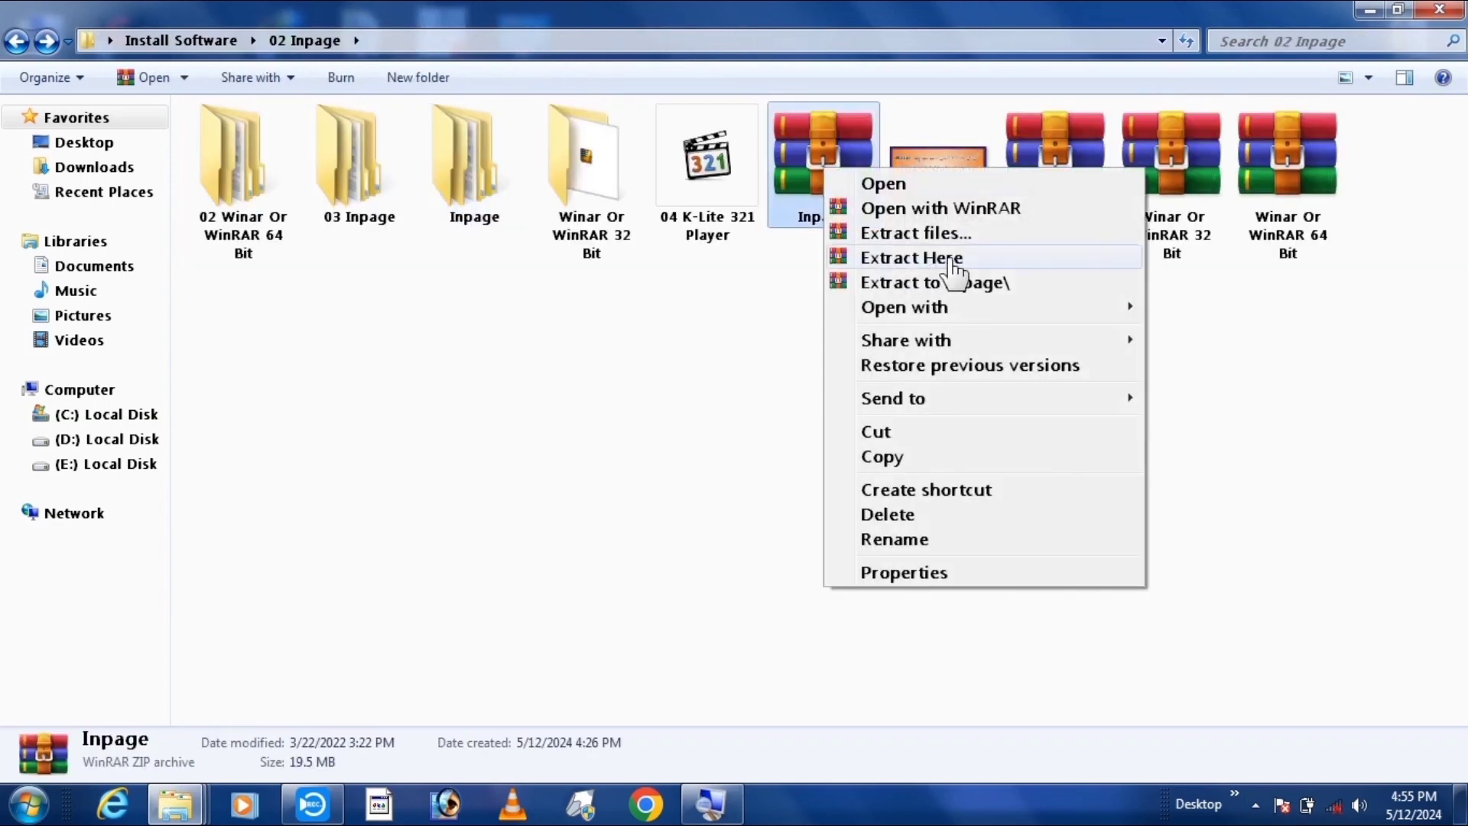